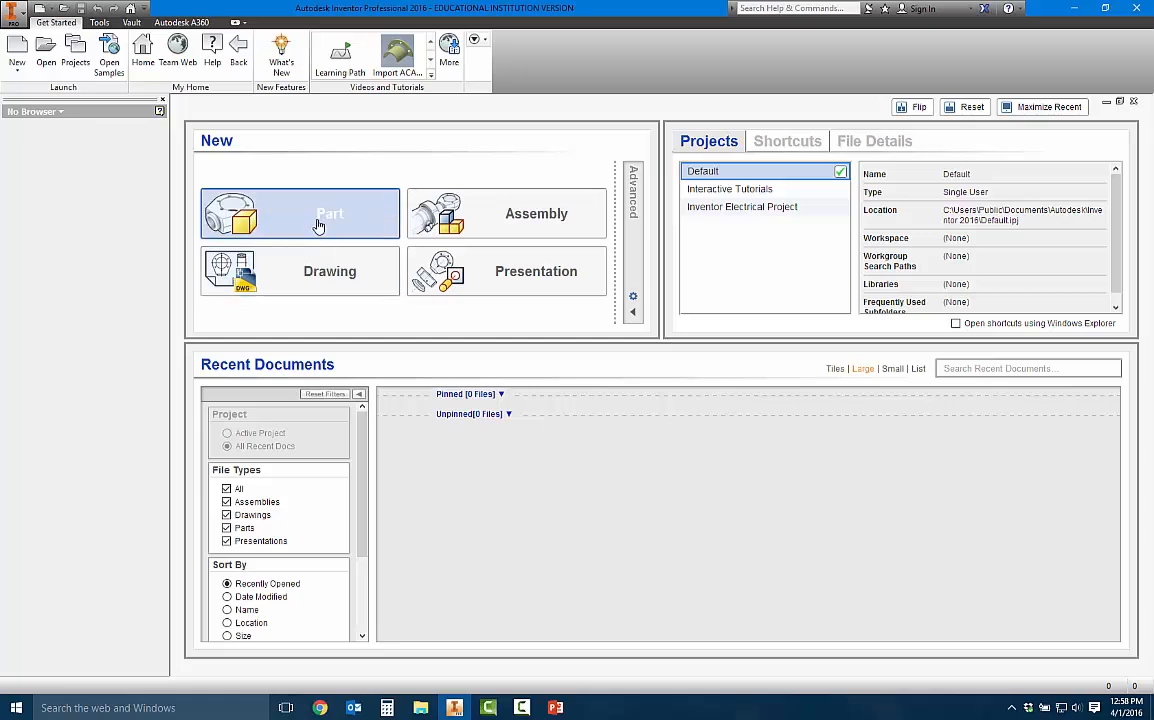
Step: Create a new part and set its document length unit to millimeter
{"action": "left_click", "coordinate": [326, 221]}
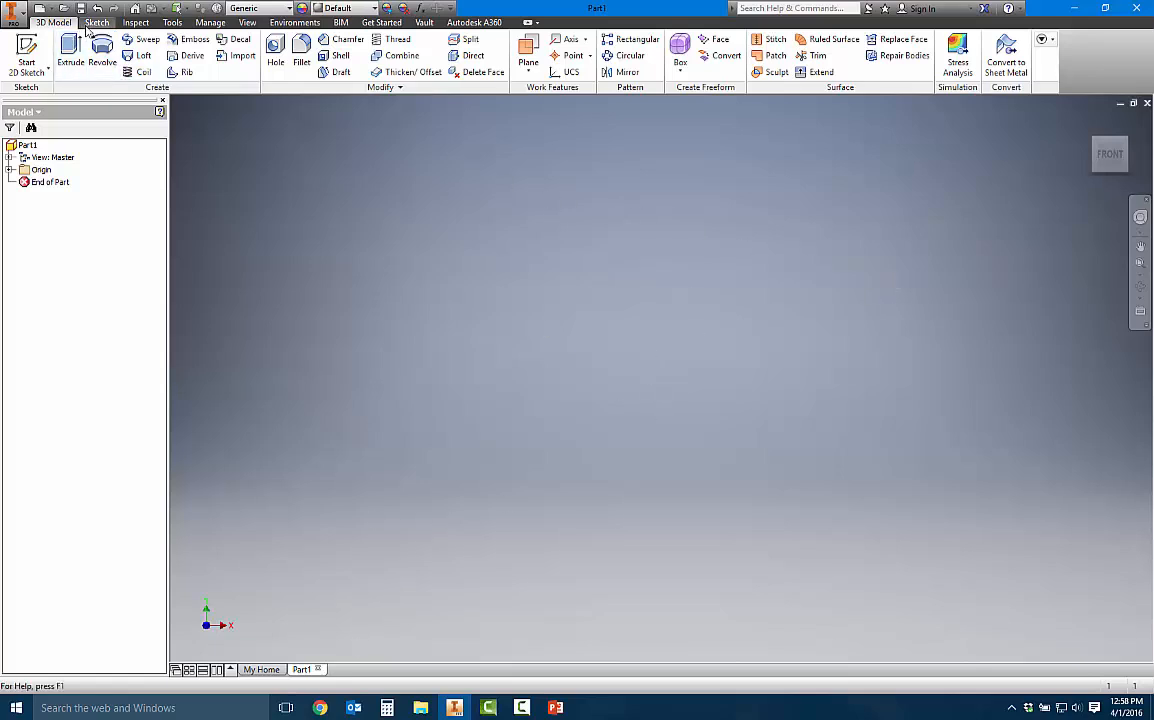
{"action": "left_click", "coordinate": [174, 23]}
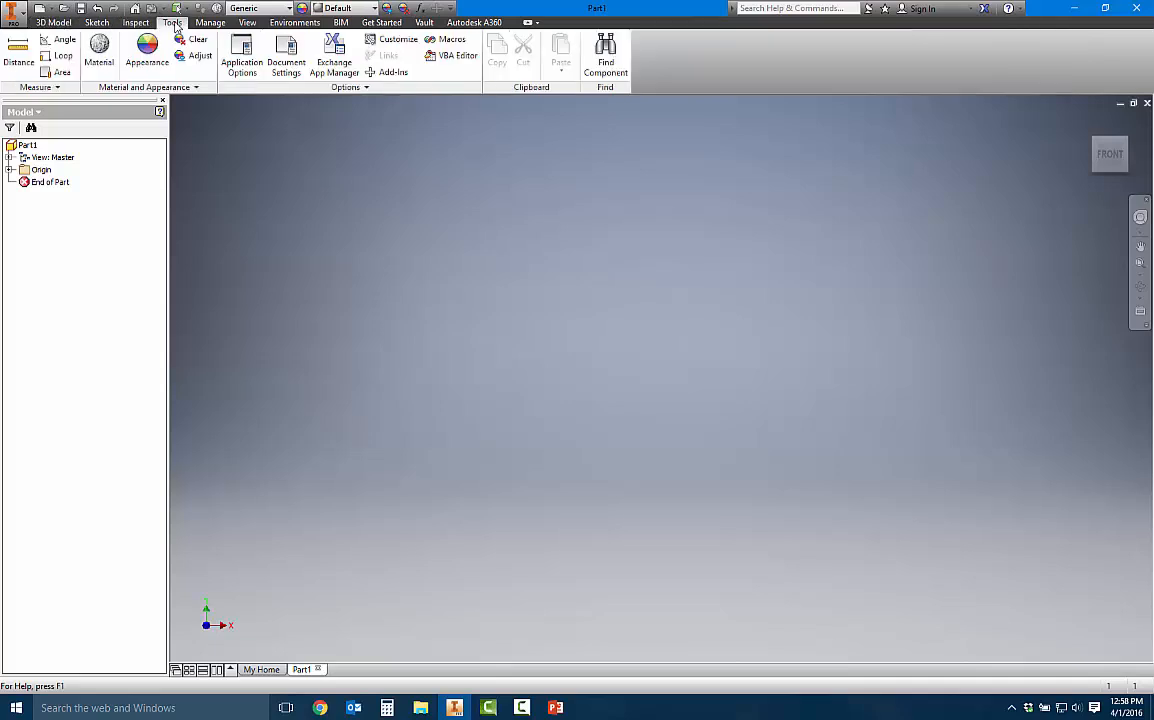
{"action": "left_click", "coordinate": [287, 64]}
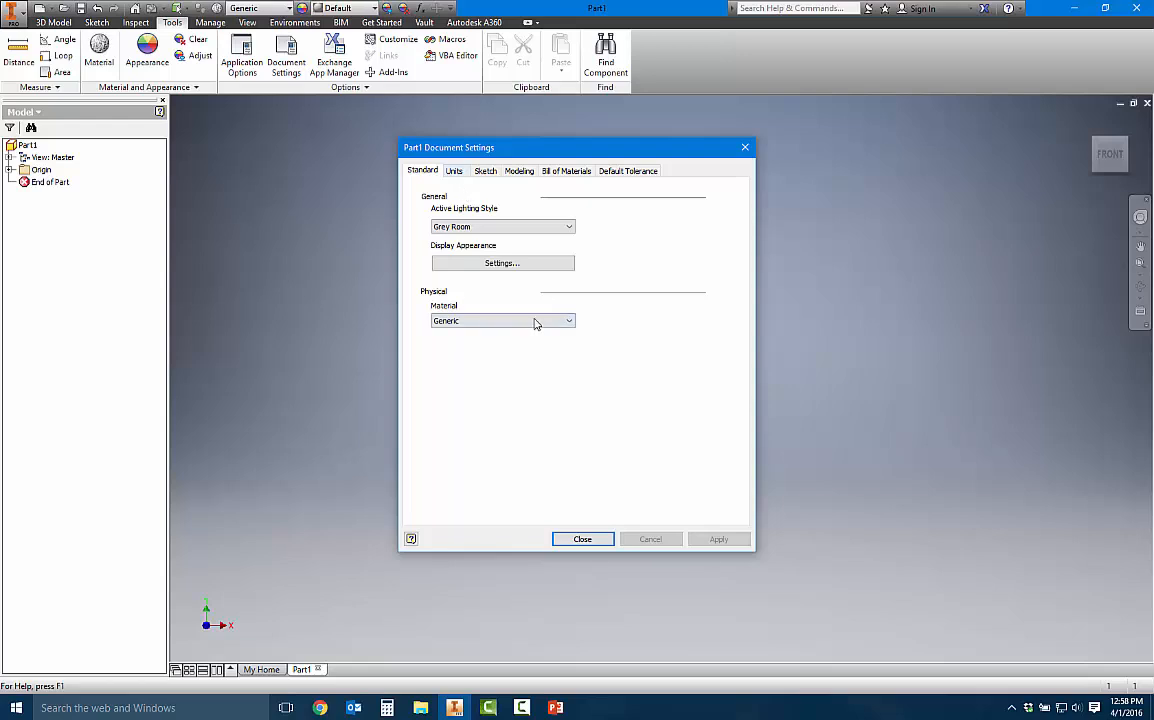
{"action": "left_click", "coordinate": [452, 172]}
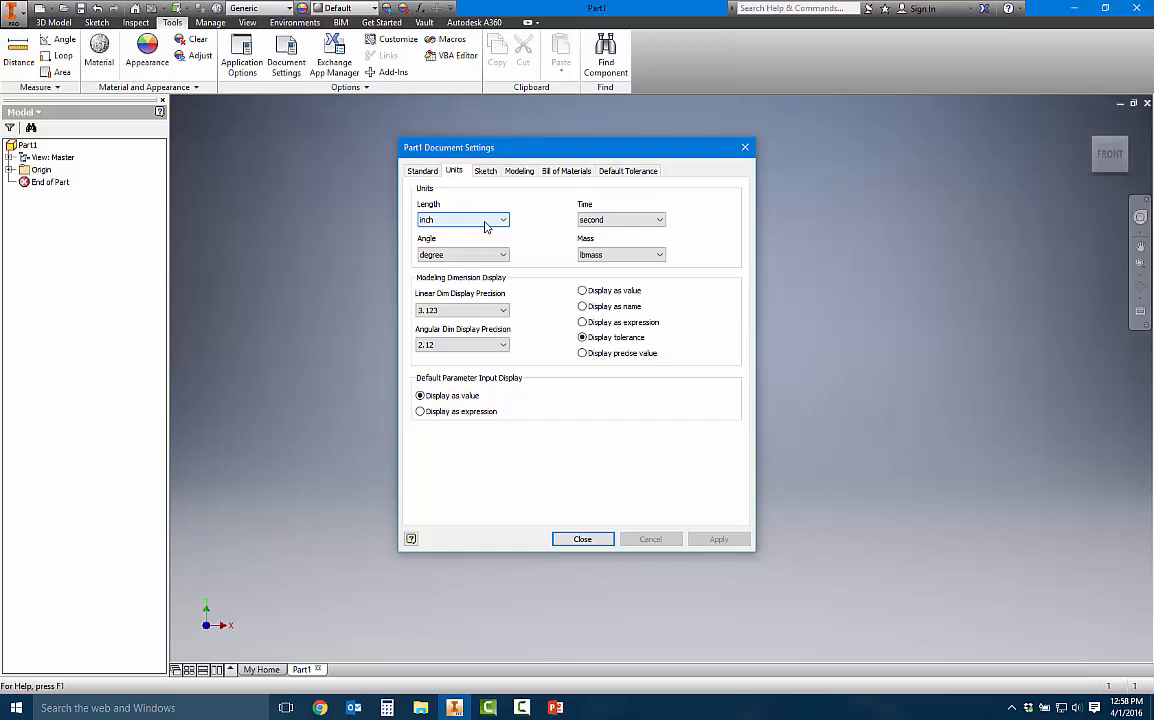
{"action": "left_click", "coordinate": [485, 226]}
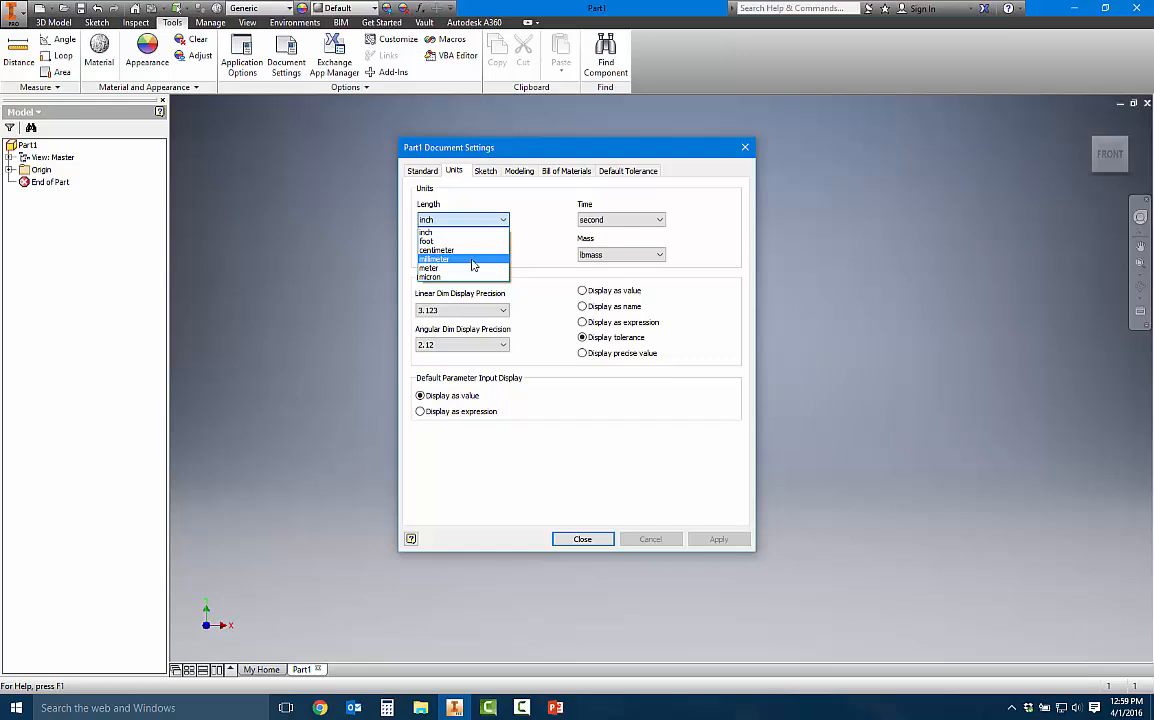
{"action": "left_click", "coordinate": [474, 260]}
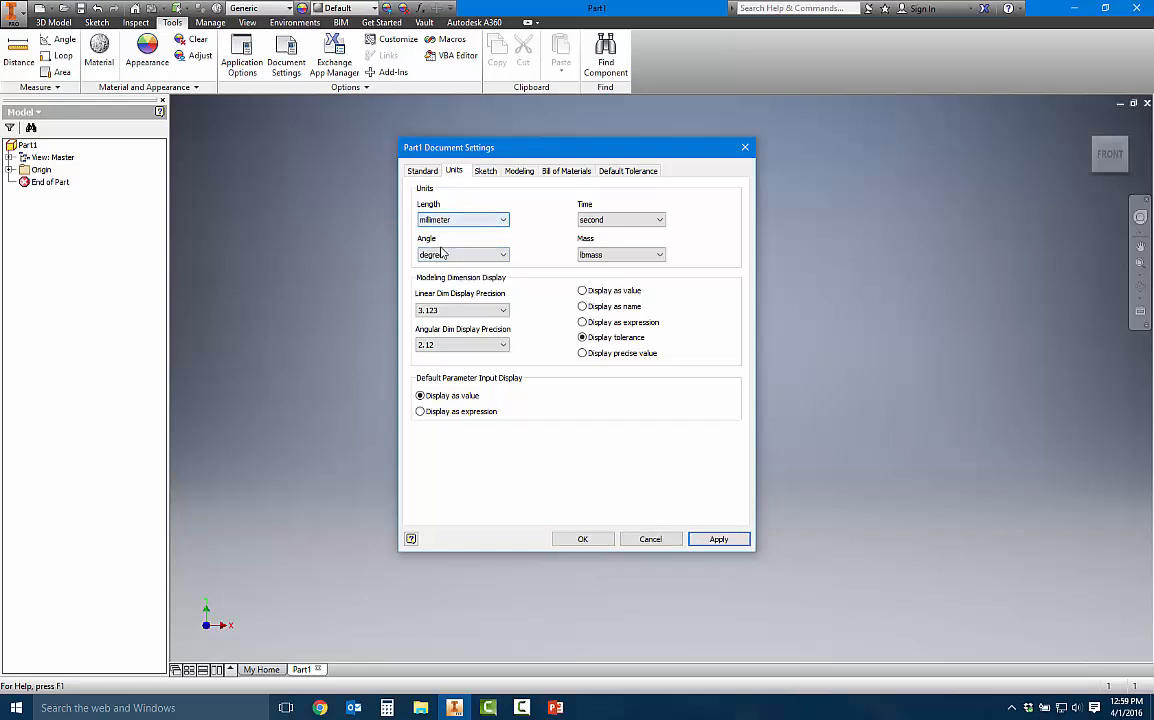
Step: Set the 2D sketch snap spacing to 1 mm in X and Y, with a major grid line every 10 minor lines
{"action": "left_click", "coordinate": [485, 171]}
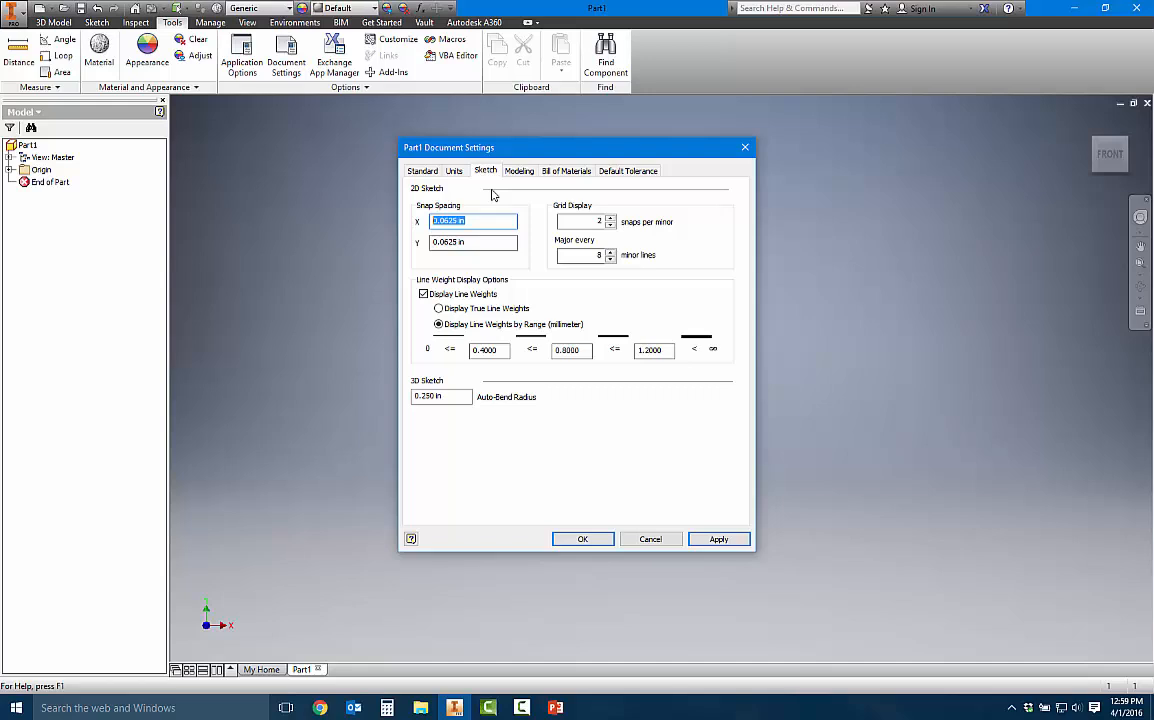
{"action": "type", "text": "1"}
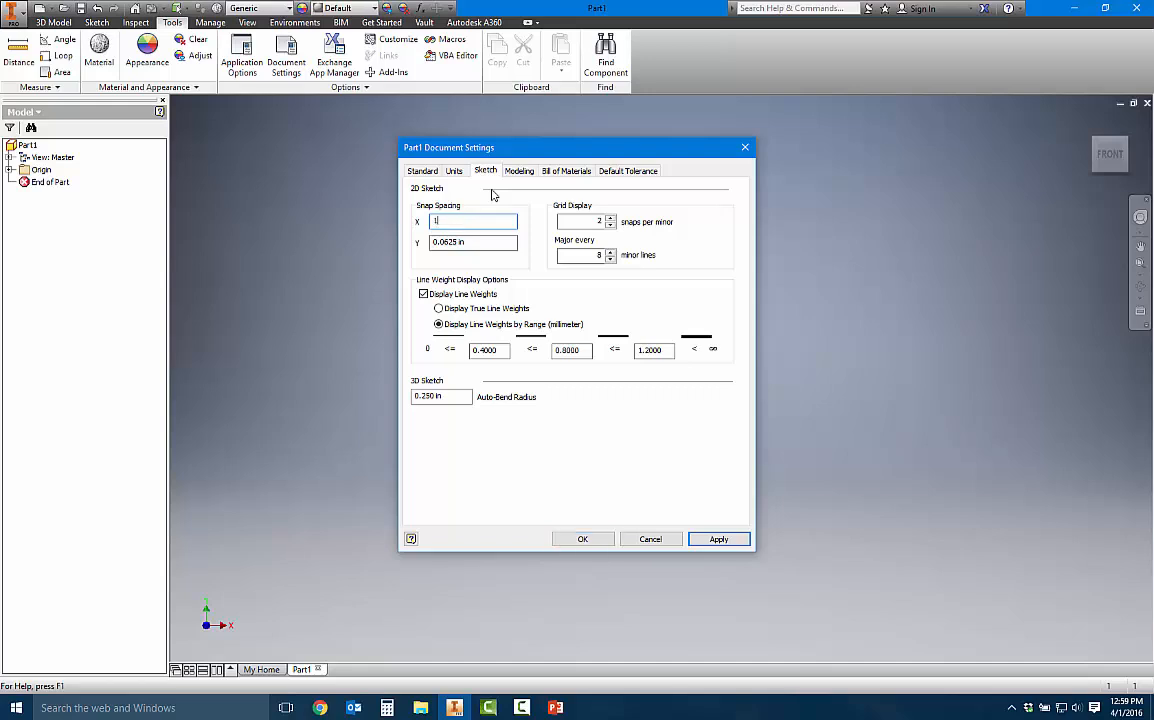
{"action": "type", "text": "mm"}
{"action": "key", "text": "Tab"}
{"action": "type", "text": "1"}
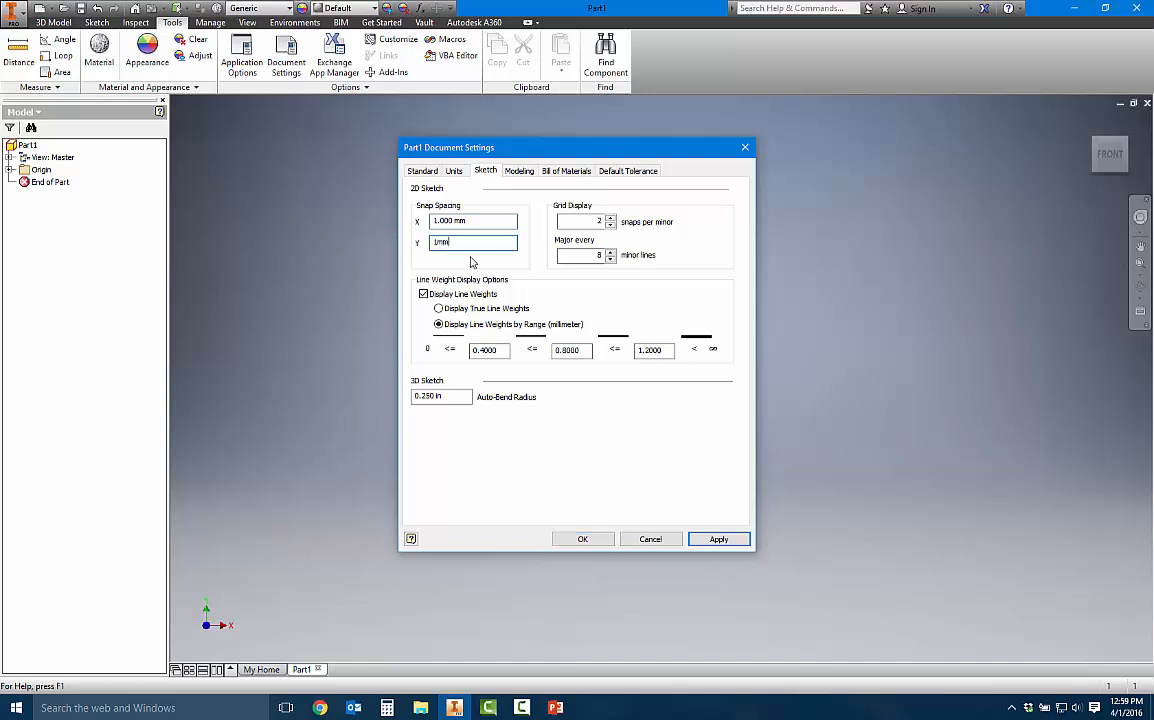
{"action": "type", "text": "mm"}
{"action": "double_click", "coordinate": [603, 254]}
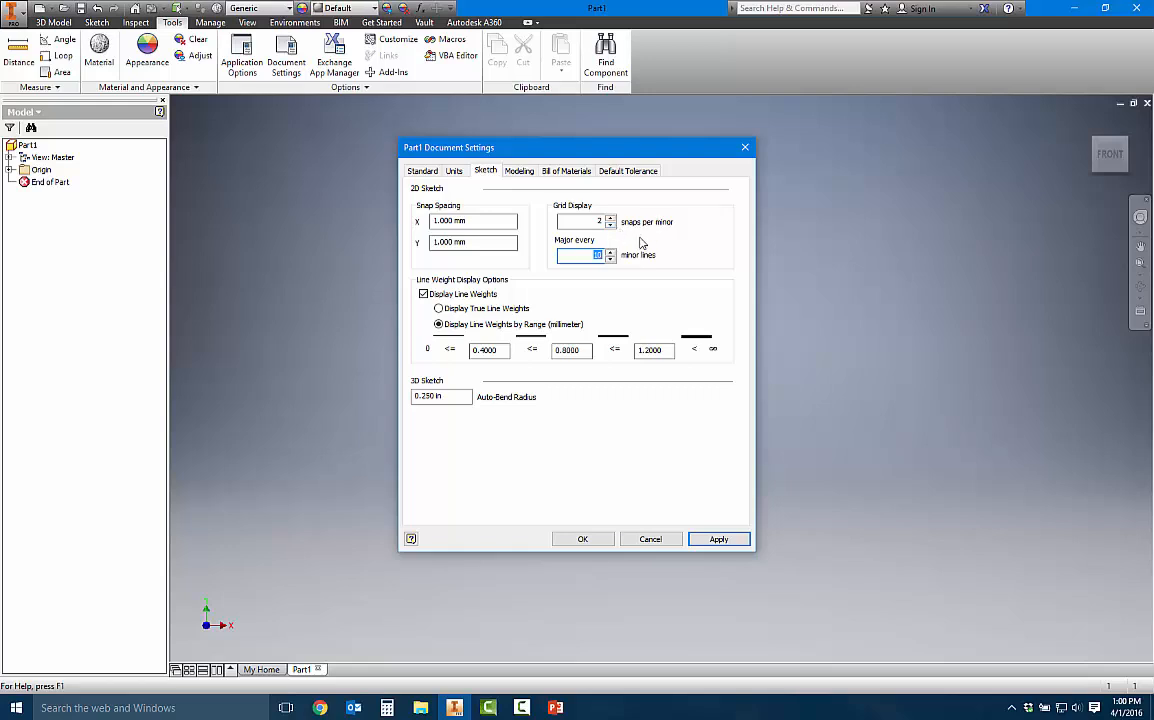
{"action": "left_click", "coordinate": [719, 539]}
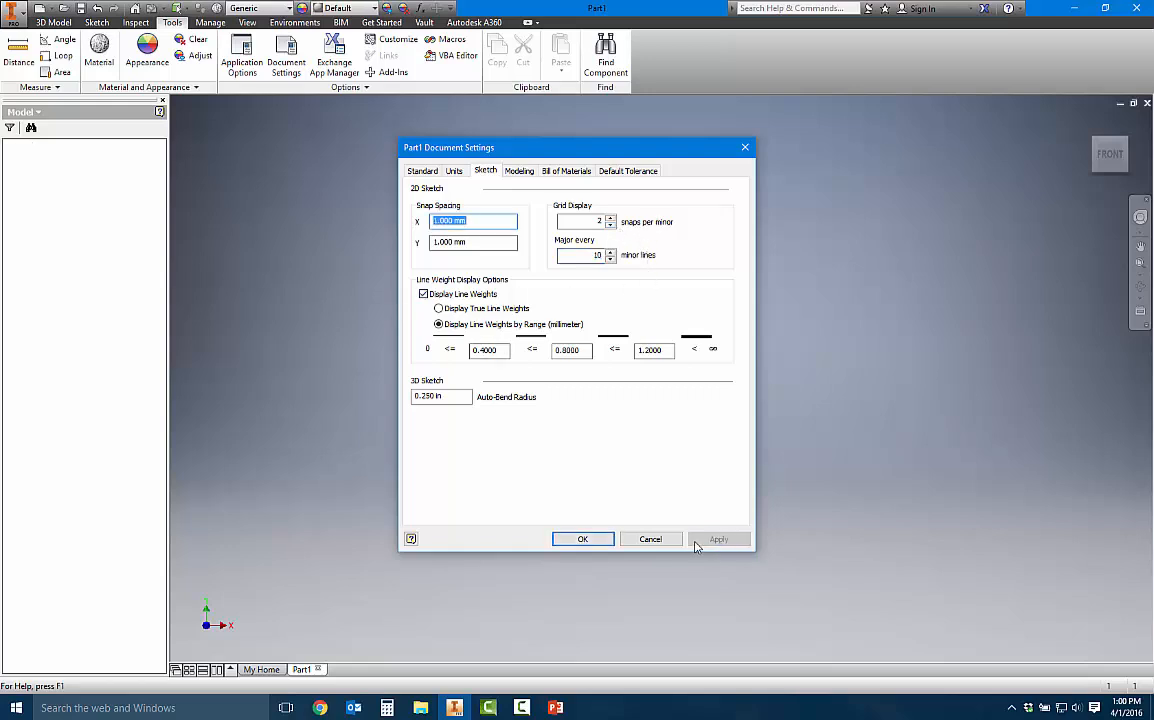
{"action": "left_click", "coordinate": [582, 539]}
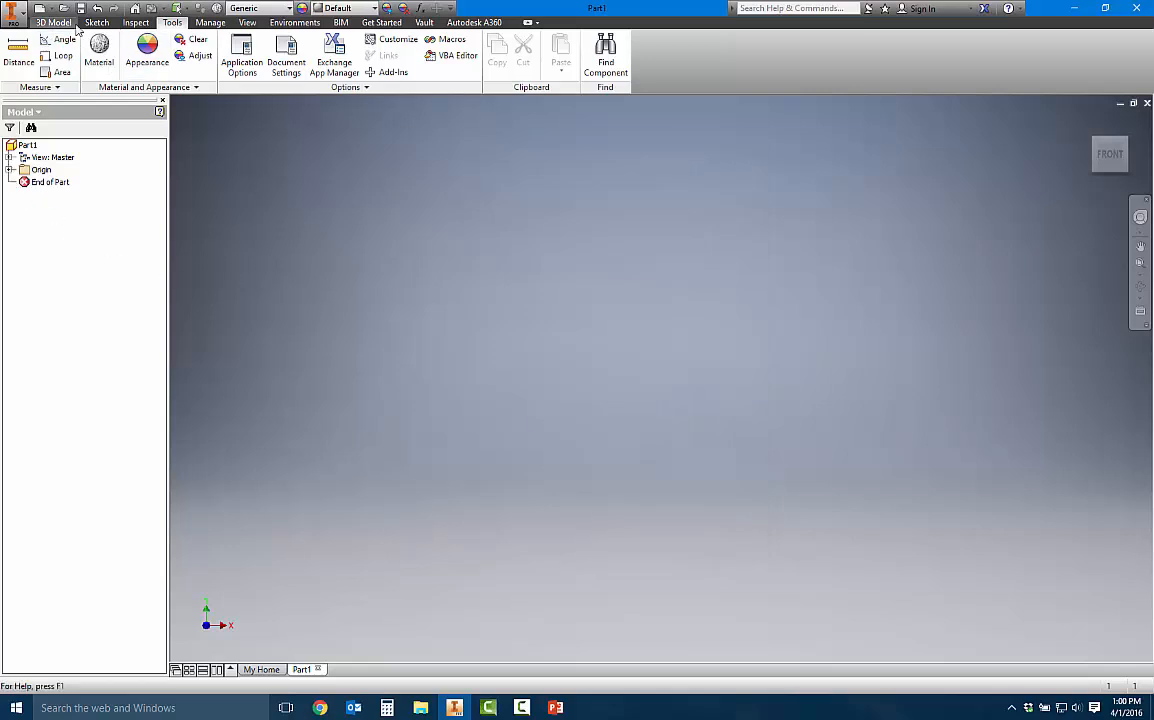
Step: Start a new 2D sketch on the XZ plane
{"action": "left_click", "coordinate": [96, 23]}
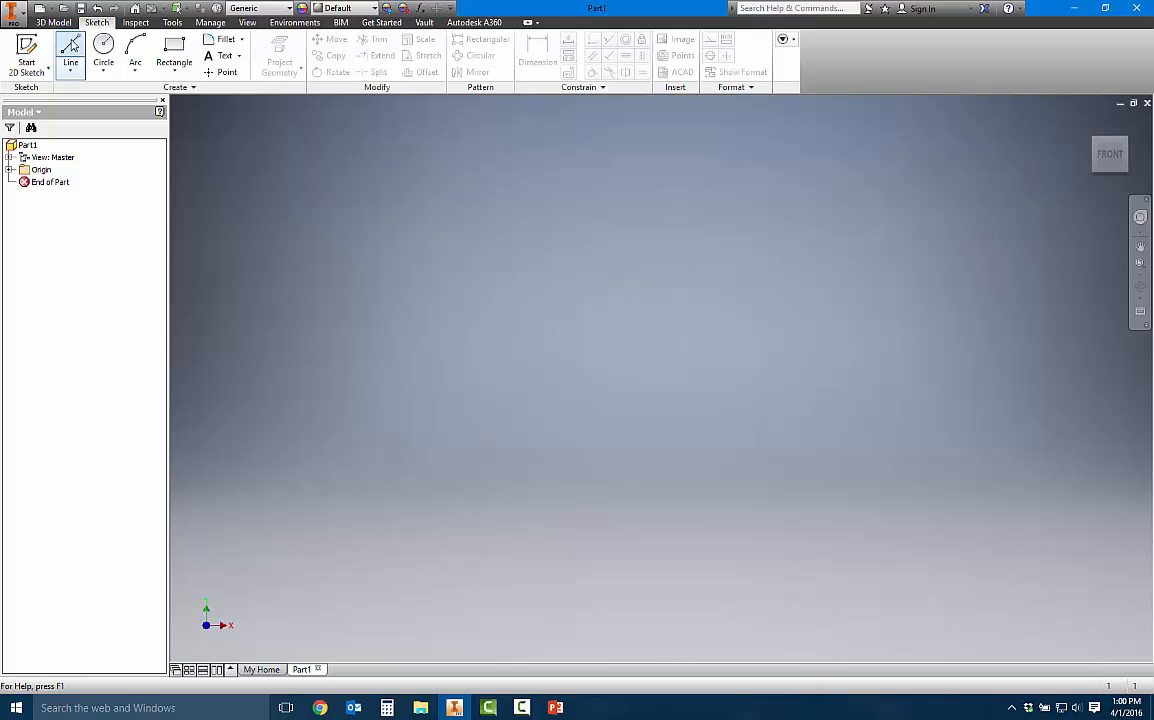
{"action": "left_click", "coordinate": [20, 55]}
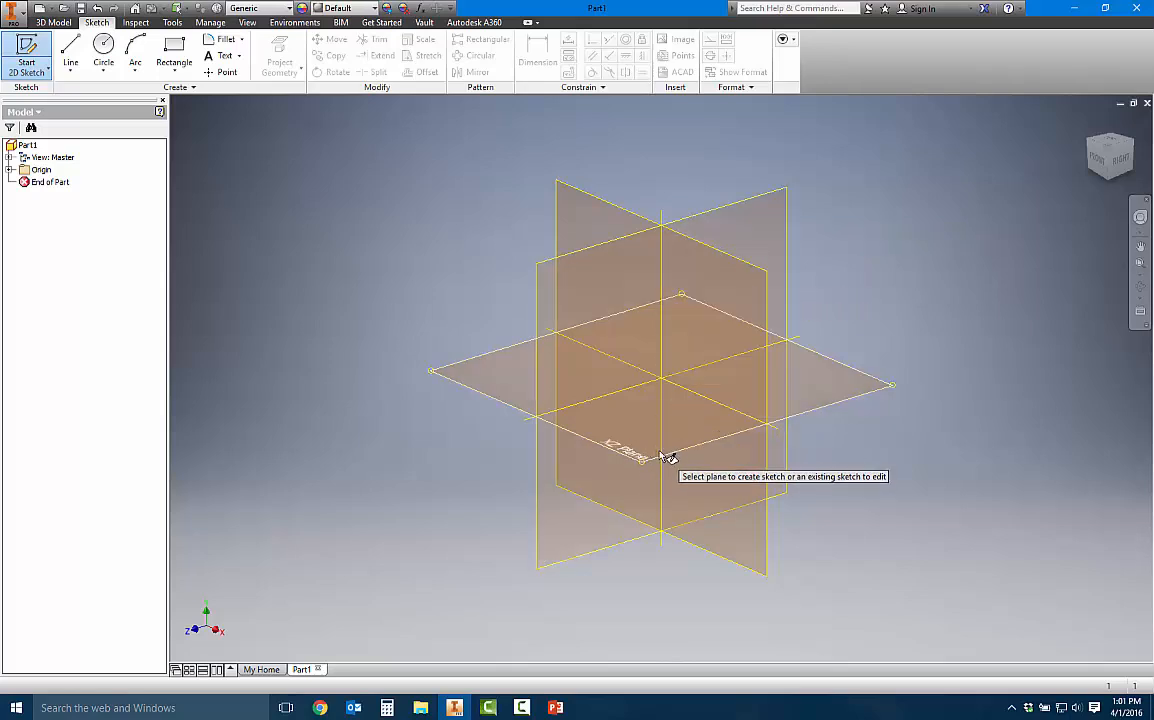
{"action": "mouse_move", "coordinate": [665, 453]}
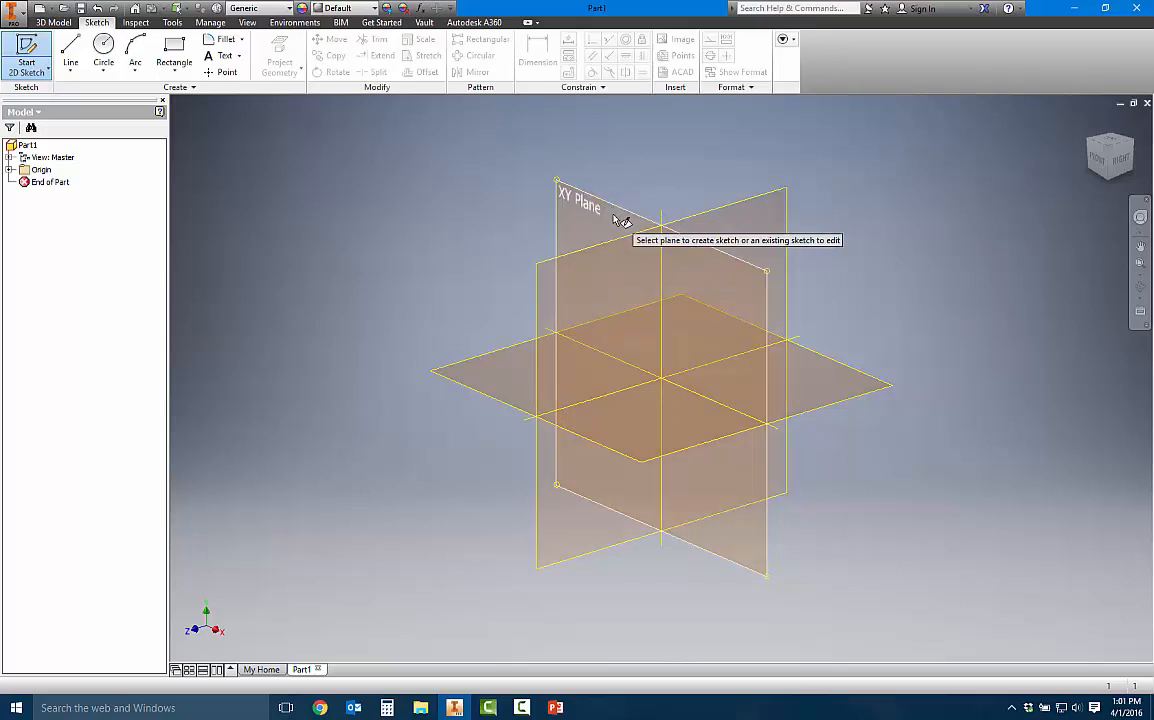
{"action": "left_click", "coordinate": [671, 452]}
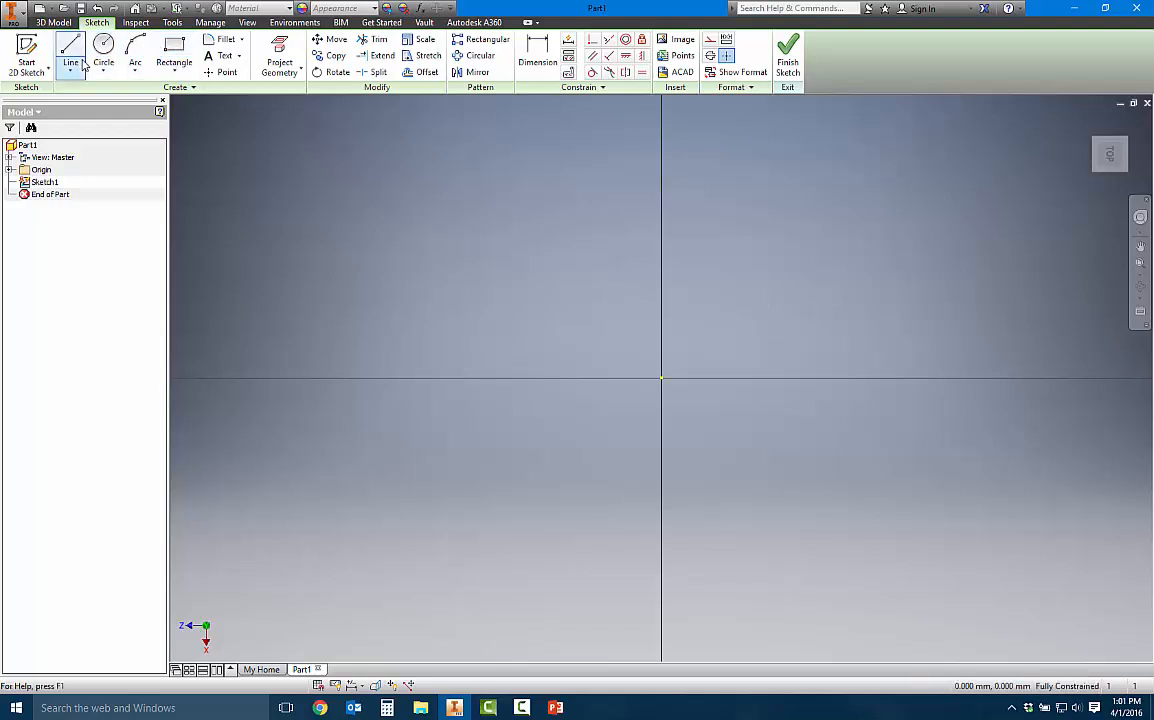
Step: Draw a rectangle about 10 mm wide and 7.5 mm high, with its lower-left corner on the sketch origin
{"action": "left_click", "coordinate": [176, 50]}
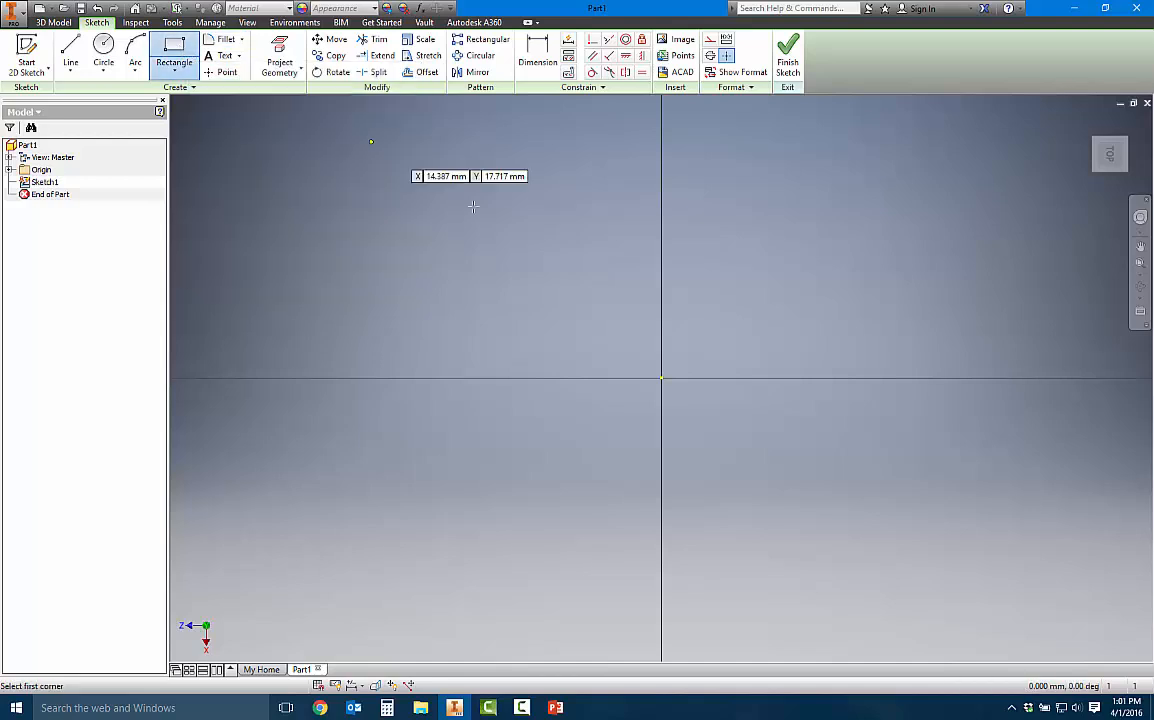
{"action": "left_click", "coordinate": [661, 378]}
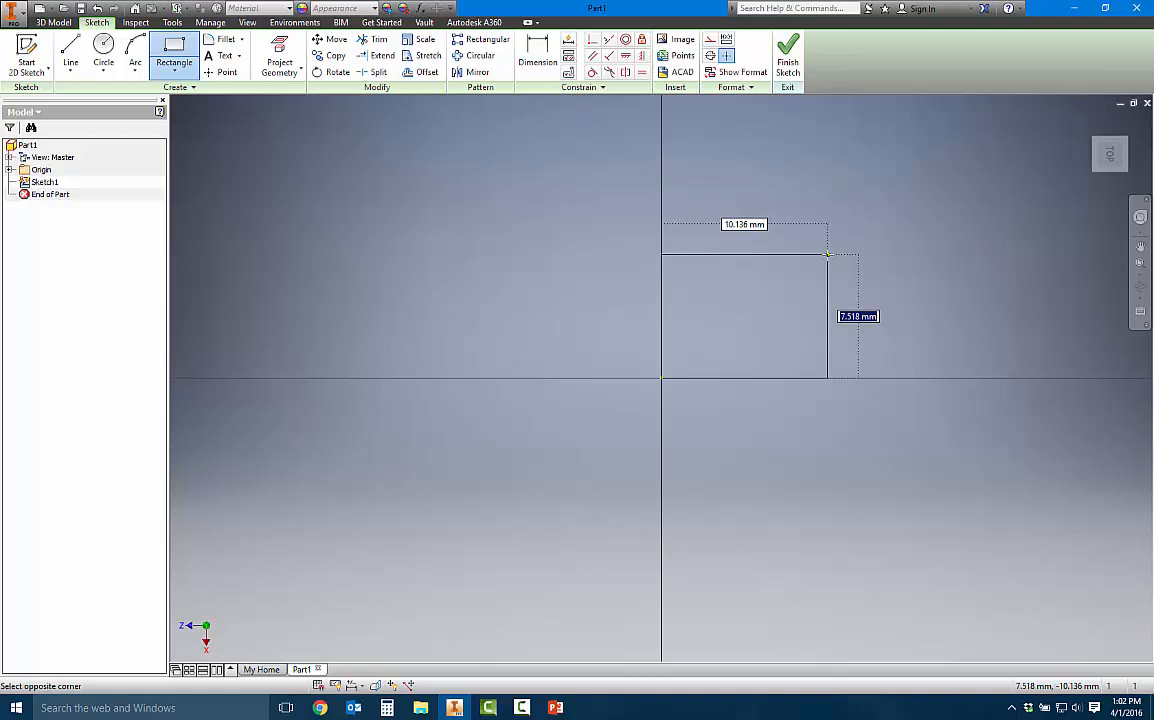
{"action": "left_click", "coordinate": [828, 254]}
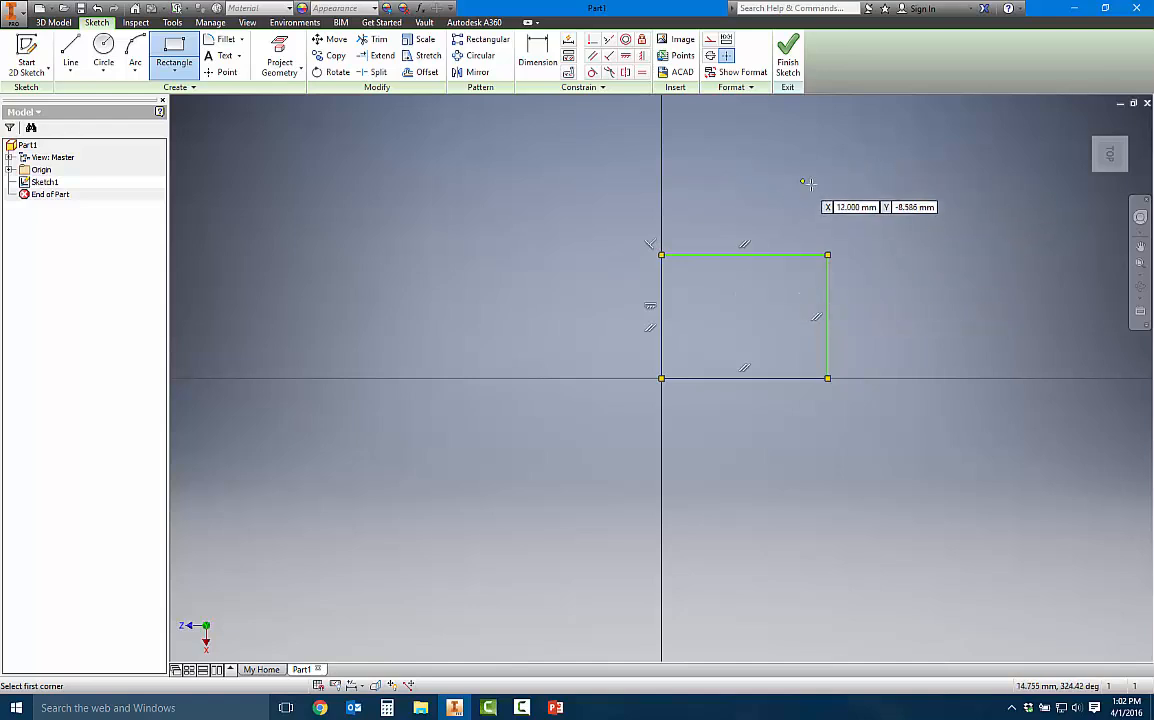
Step: Dimension the rectangle's lower edge and set its length to 10 mm
{"action": "left_click", "coordinate": [537, 52]}
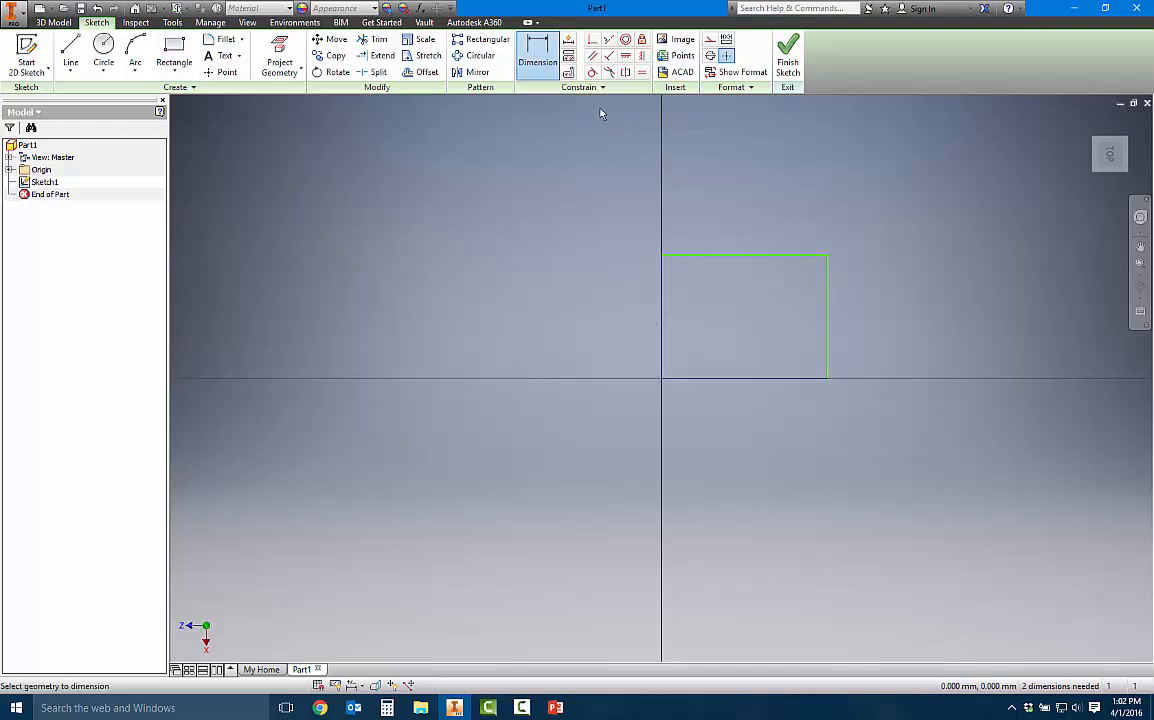
{"action": "left_click", "coordinate": [749, 387]}
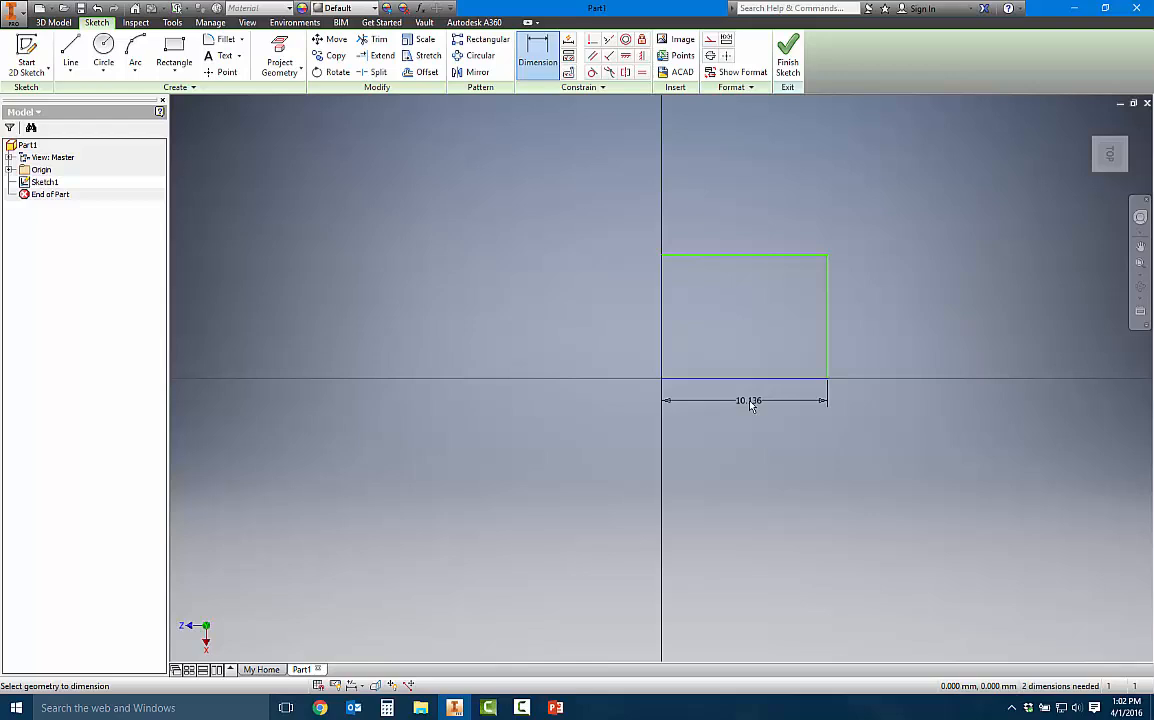
{"action": "left_click", "coordinate": [750, 401]}
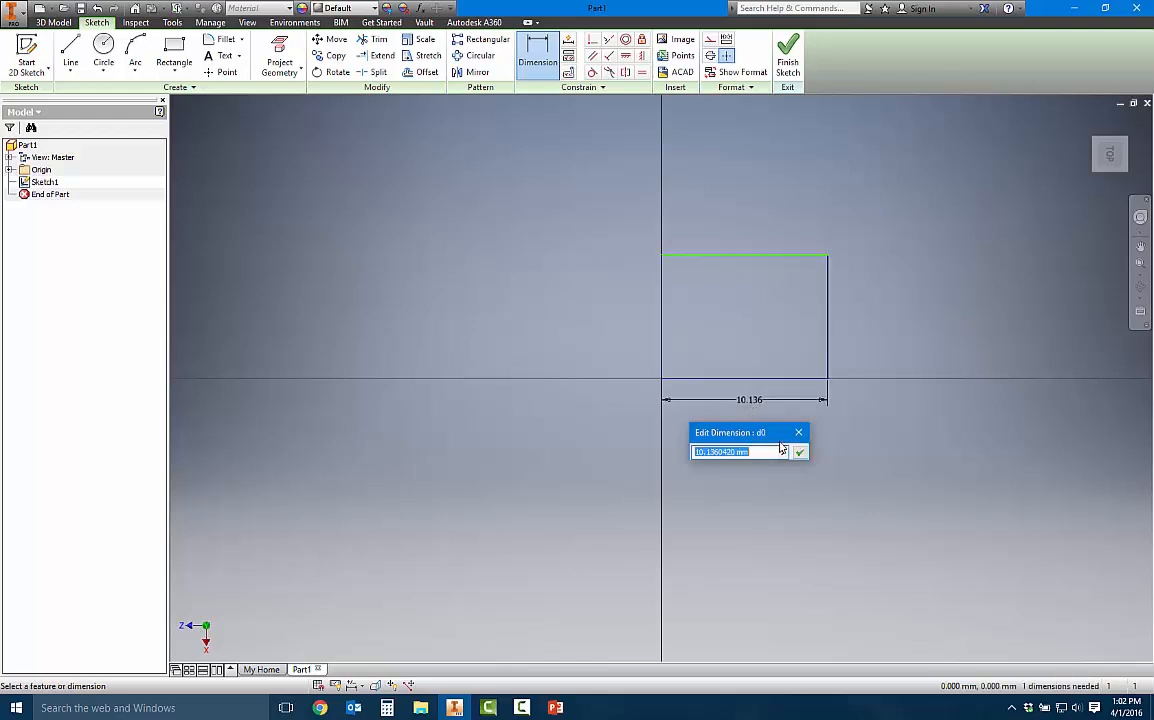
{"action": "type", "text": "10"}
{"action": "key", "text": "Return"}
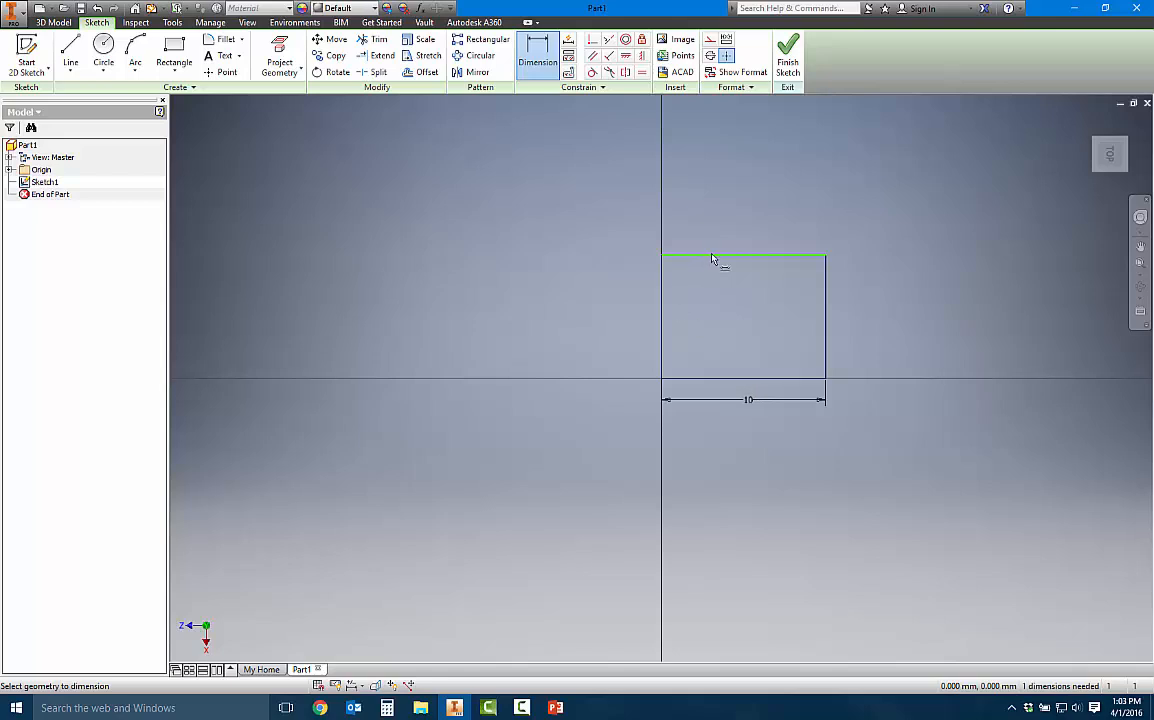
Step: Dimension the rectangle's left edge and set its height to 5 mm
{"action": "left_click", "coordinate": [662, 297]}
{"action": "left_click", "coordinate": [622, 319]}
{"action": "type", "text": "5"}
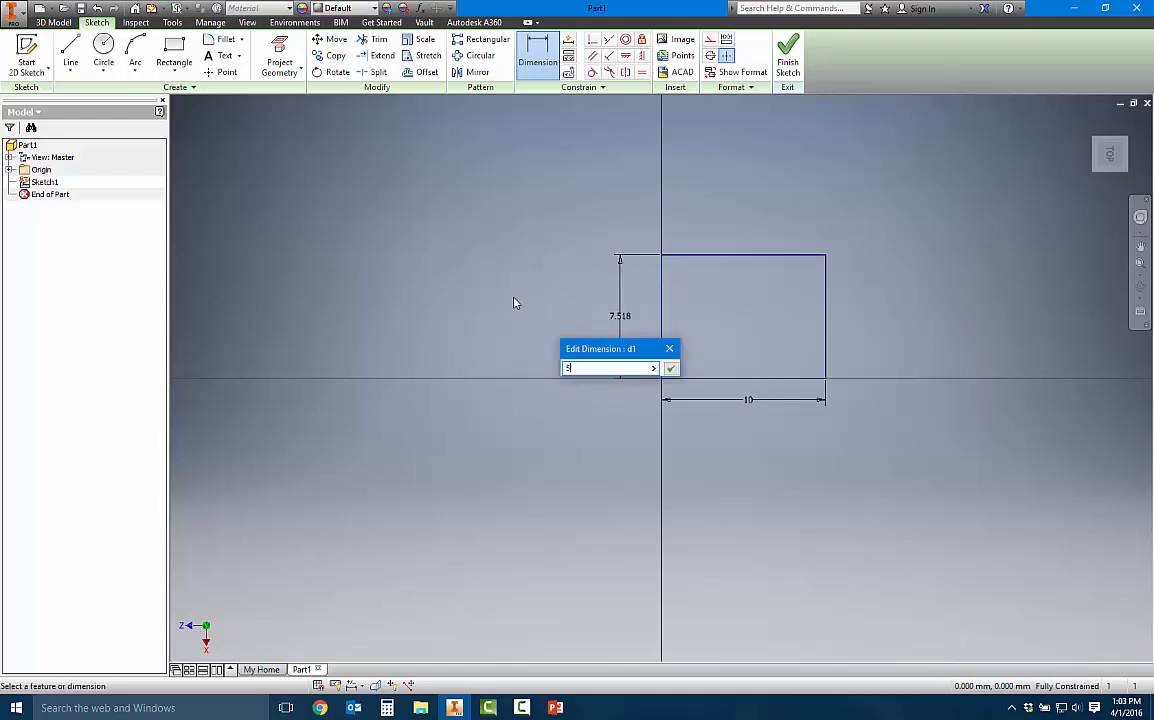
{"action": "key", "text": "Return"}
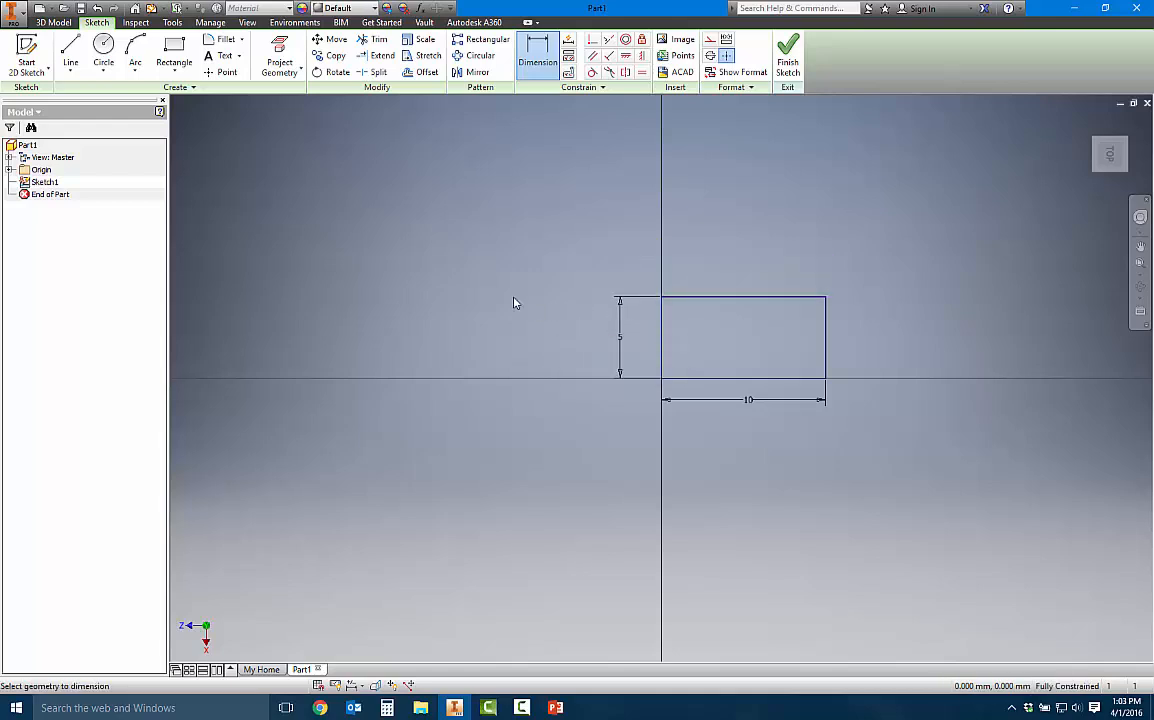
{"action": "left_click", "coordinate": [619, 345]}
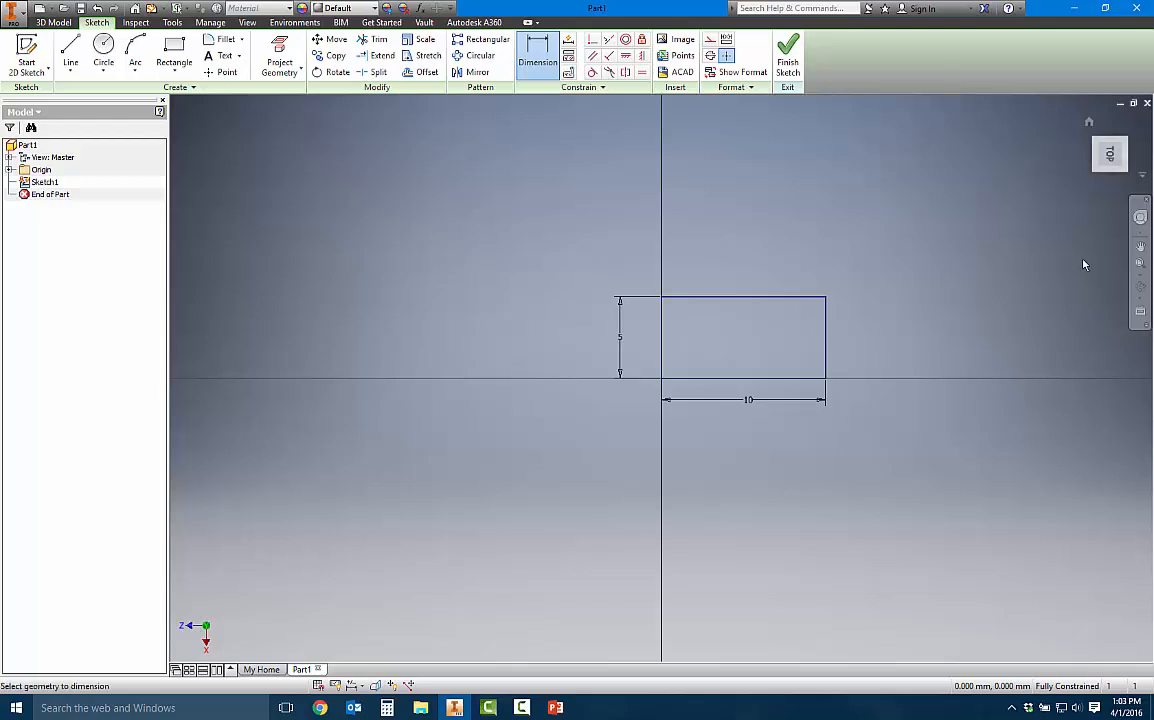
Step: Draw a circle about 5 mm in diameter, centred on the rectangle's horizontal midline near its right end and touching the upper edge
{"action": "left_click", "coordinate": [1140, 265]}
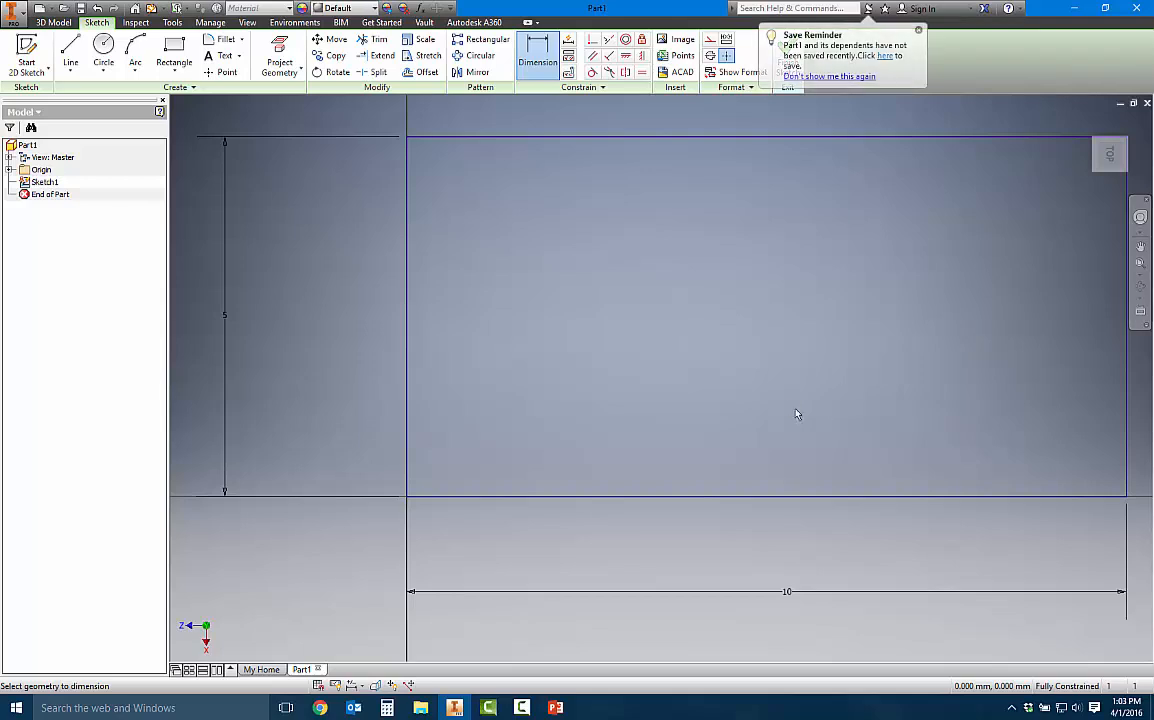
{"action": "scroll", "coordinate": [797, 413], "scroll_direction": "down", "scroll_amount": 3}
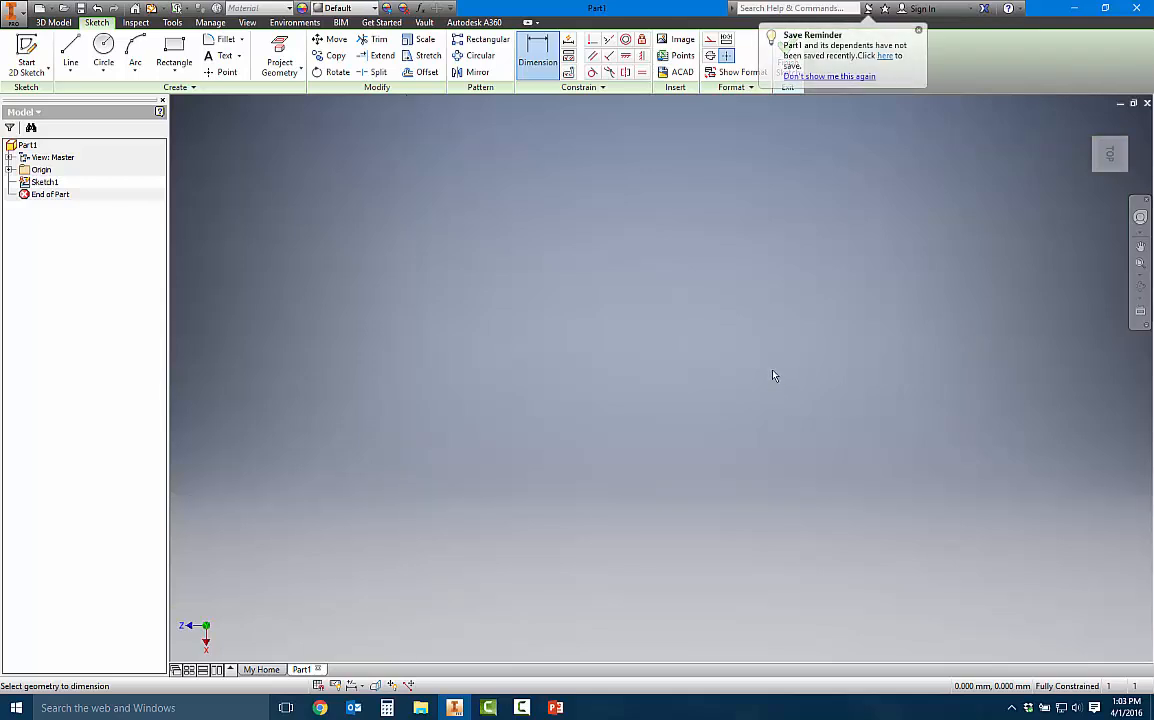
{"action": "scroll", "coordinate": [773, 375], "scroll_direction": "up", "scroll_amount": 3}
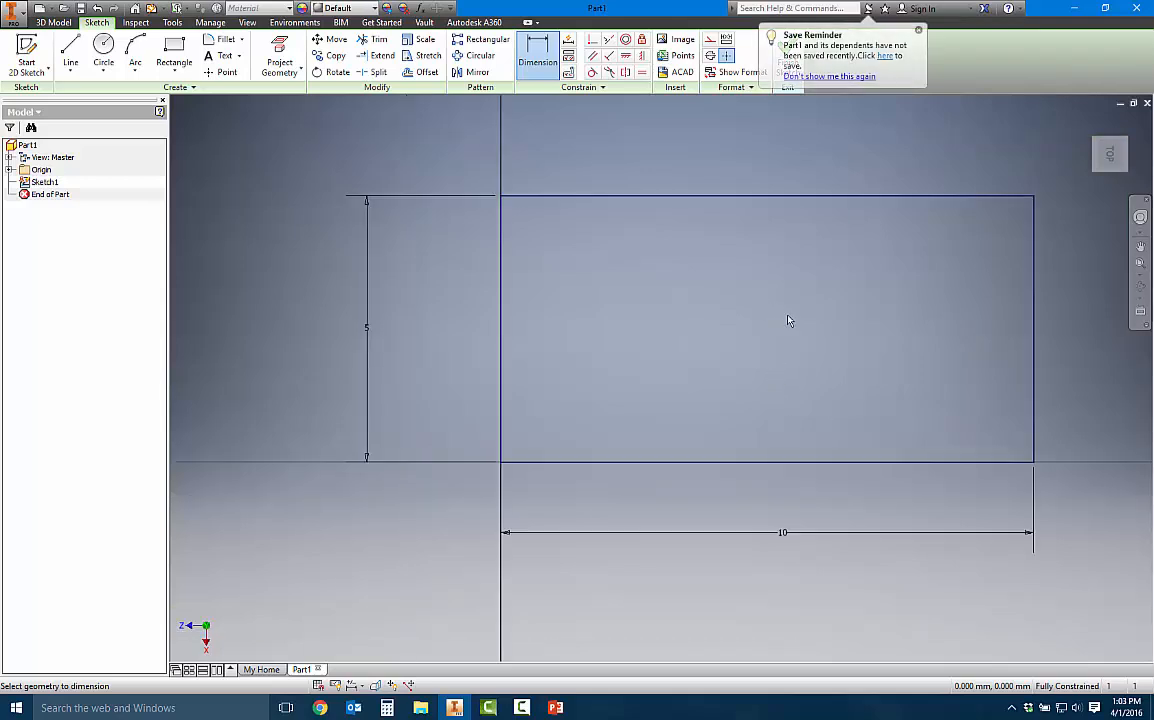
{"action": "left_click", "coordinate": [919, 31]}
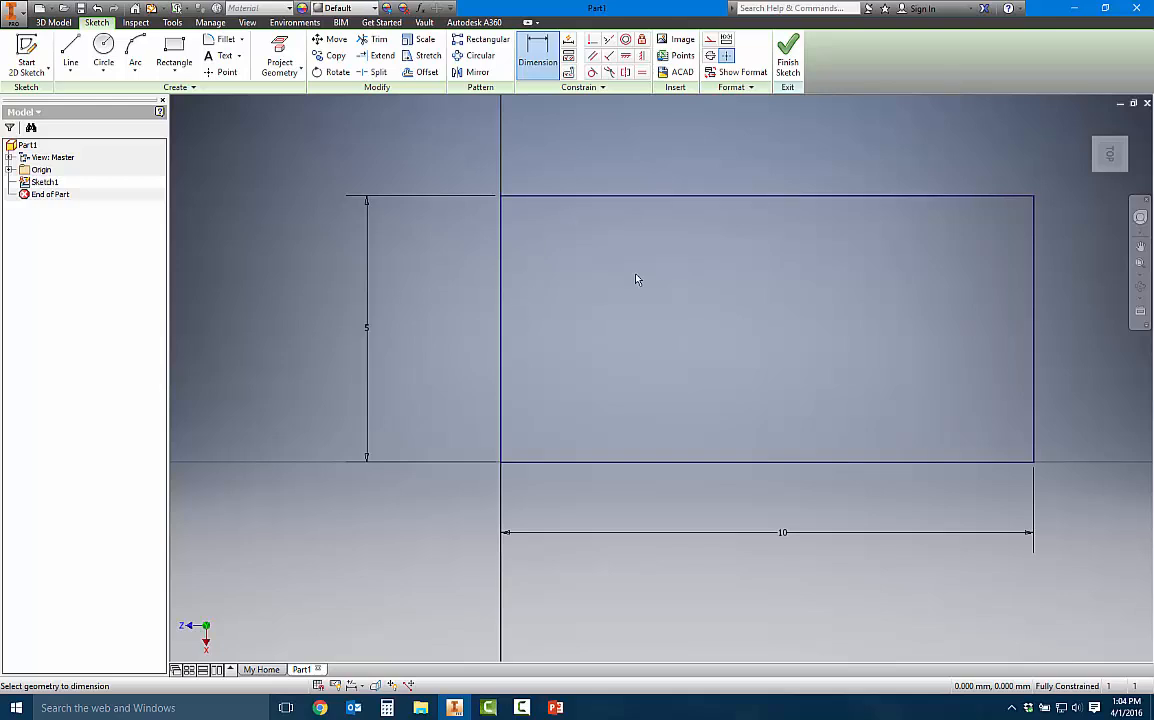
{"action": "left_click", "coordinate": [104, 47]}
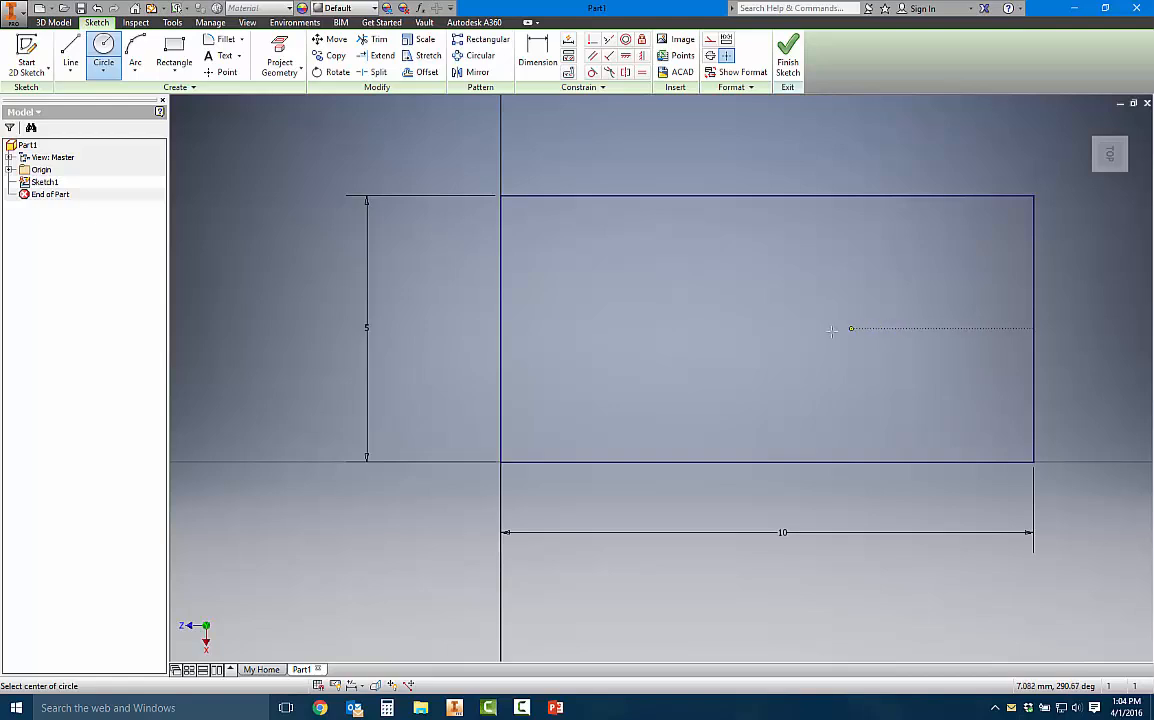
{"action": "left_click", "coordinate": [890, 328]}
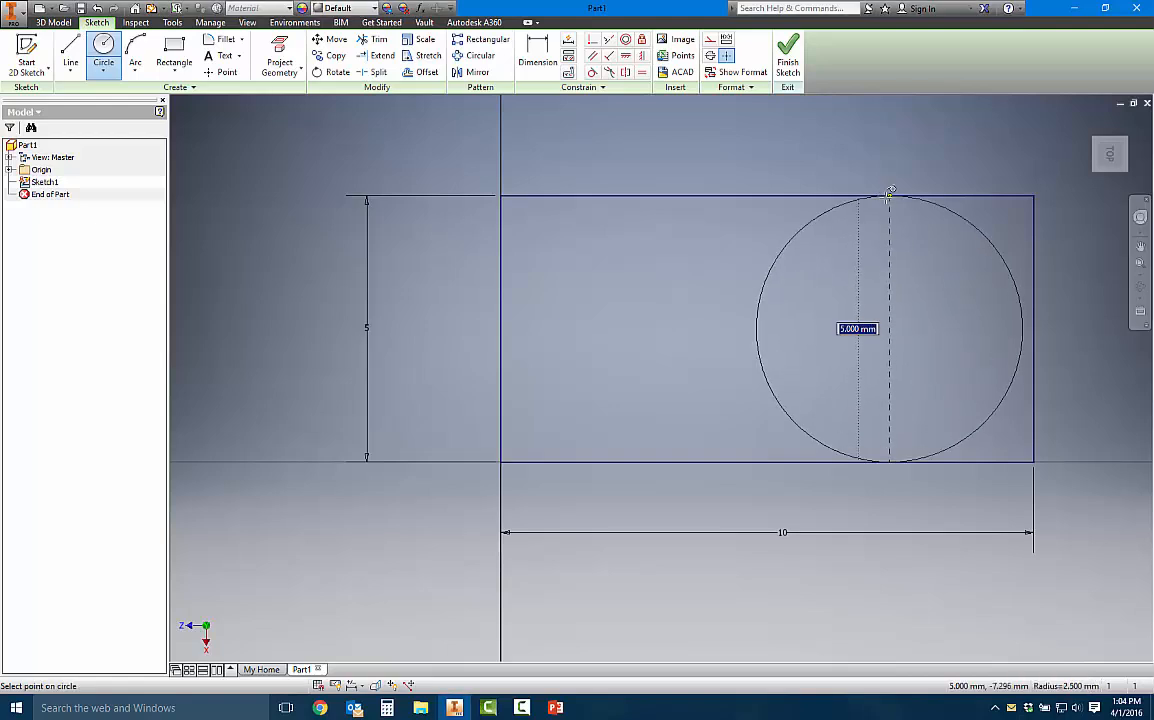
{"action": "left_click", "coordinate": [891, 190]}
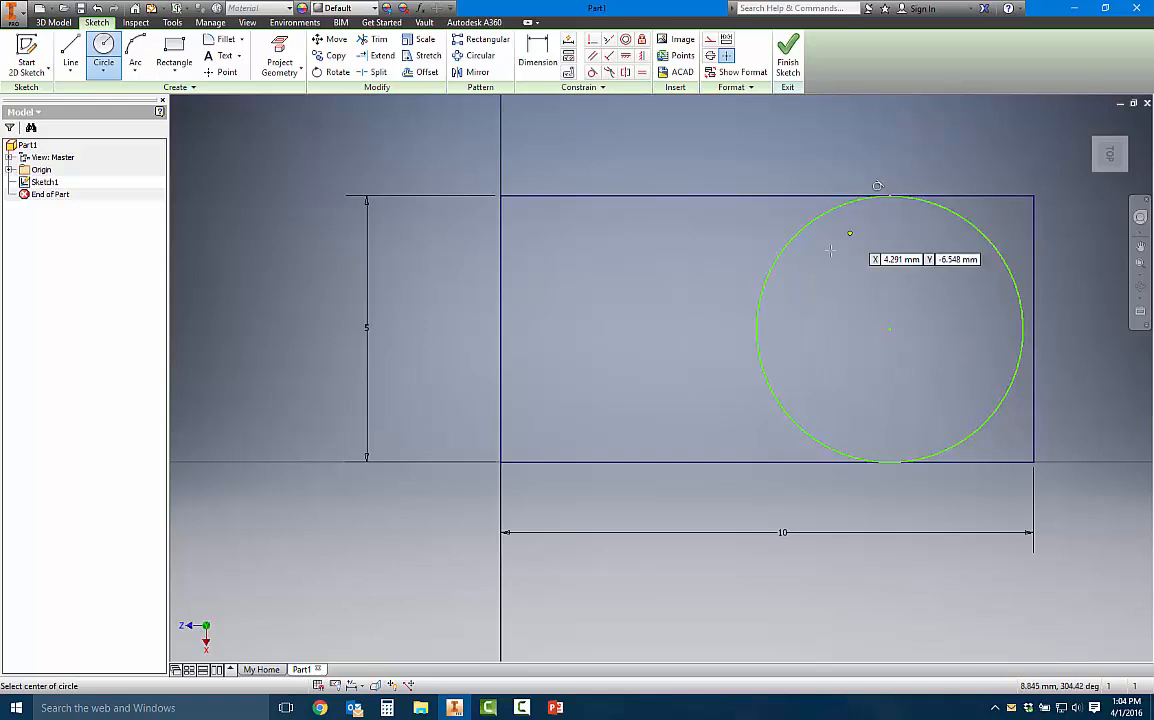
Step: Dimension the circle's diameter and accept it at 5 mm
{"action": "left_click", "coordinate": [537, 52]}
{"action": "left_click", "coordinate": [1000, 259]}
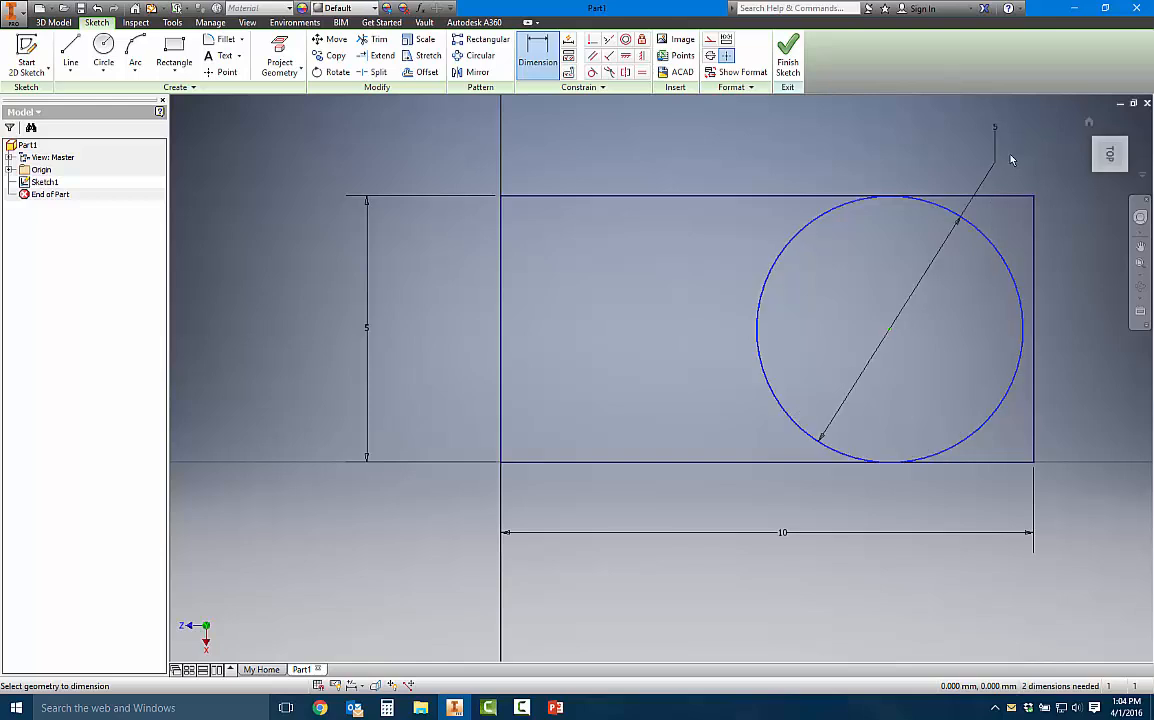
{"action": "left_click", "coordinate": [1030, 158]}
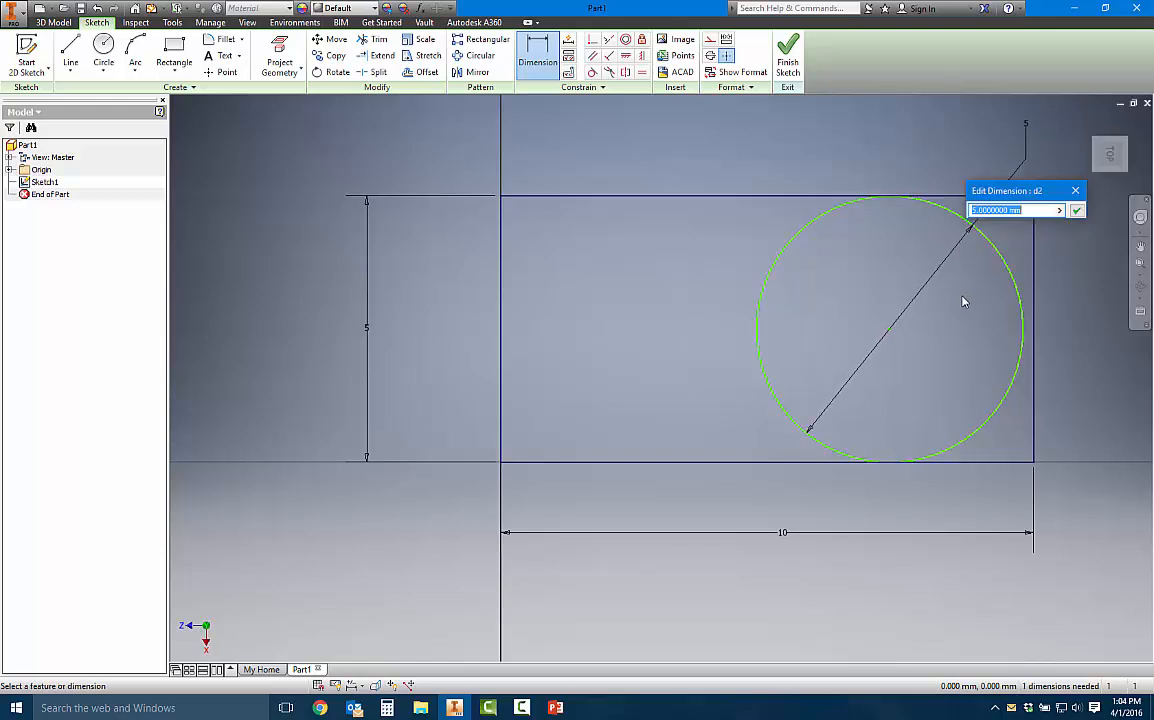
{"action": "left_click", "coordinate": [1076, 210]}
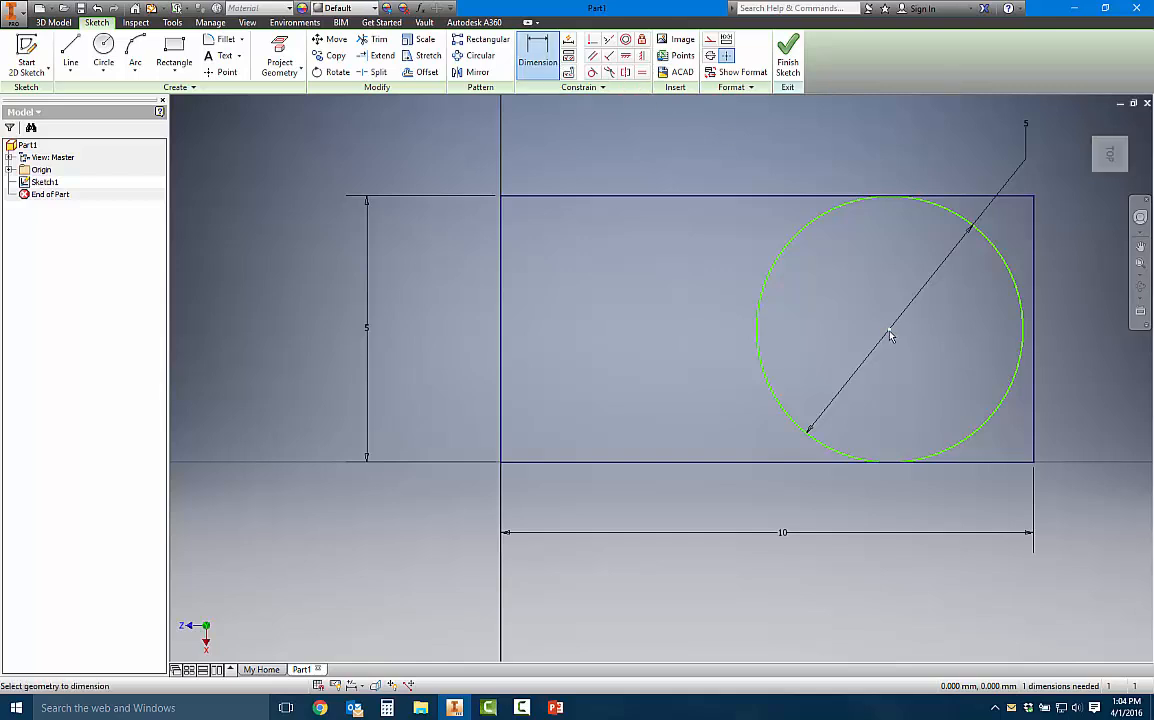
Step: Dimension the horizontal distance from the circle's centre to the rectangle's right edge and set it to 2.5 mm
{"action": "left_click", "coordinate": [1035, 328]}
{"action": "left_click", "coordinate": [957, 366]}
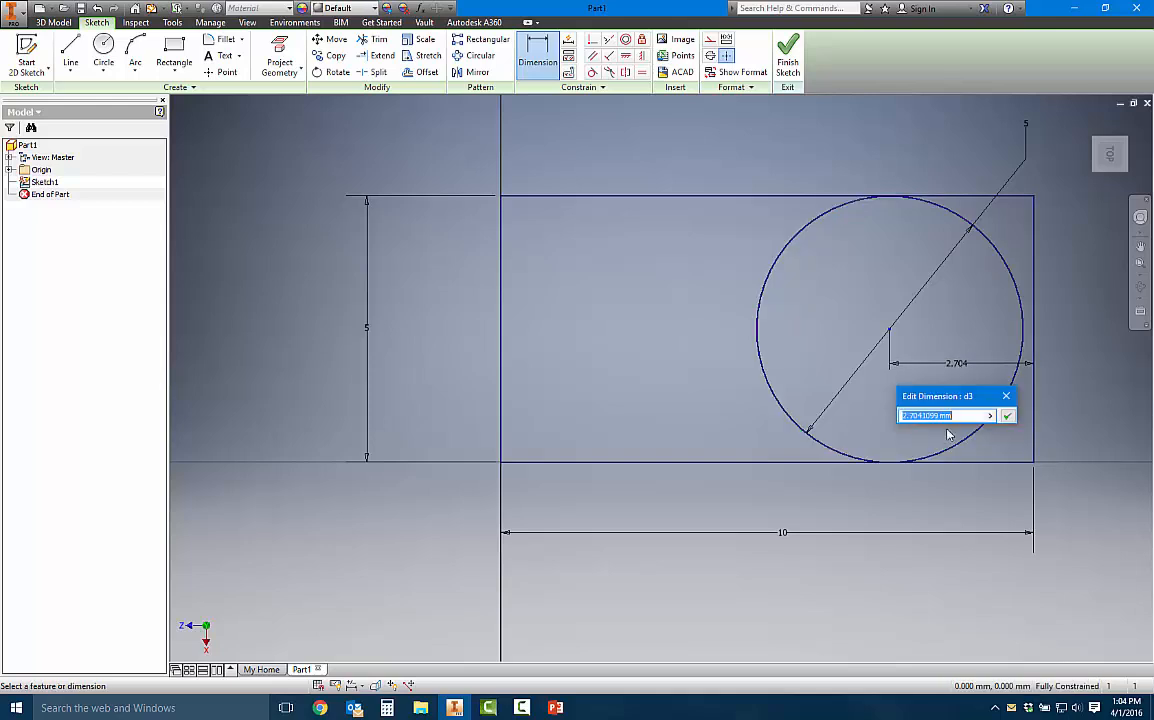
{"action": "type", "text": "2.5"}
{"action": "key", "text": "Return"}
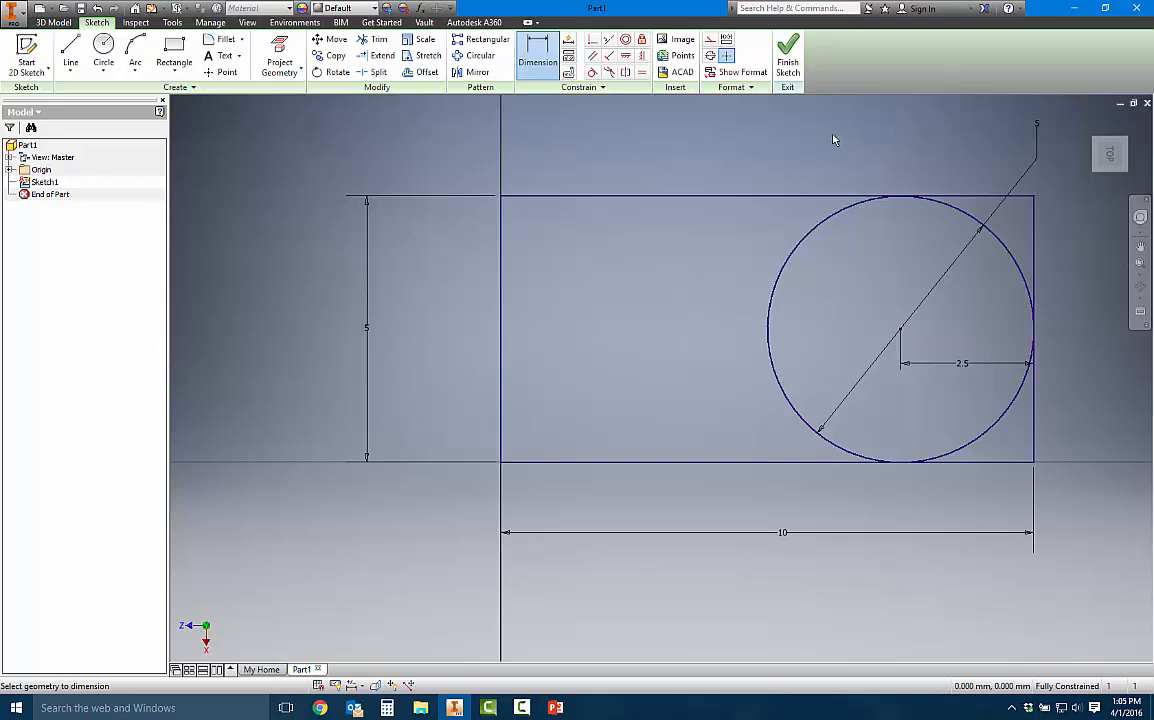
Step: Trim the rectangle's upper-right corner outside the circle and the rest of the circle, keeping only the arc that rounds that corner
{"action": "left_click", "coordinate": [373, 42]}
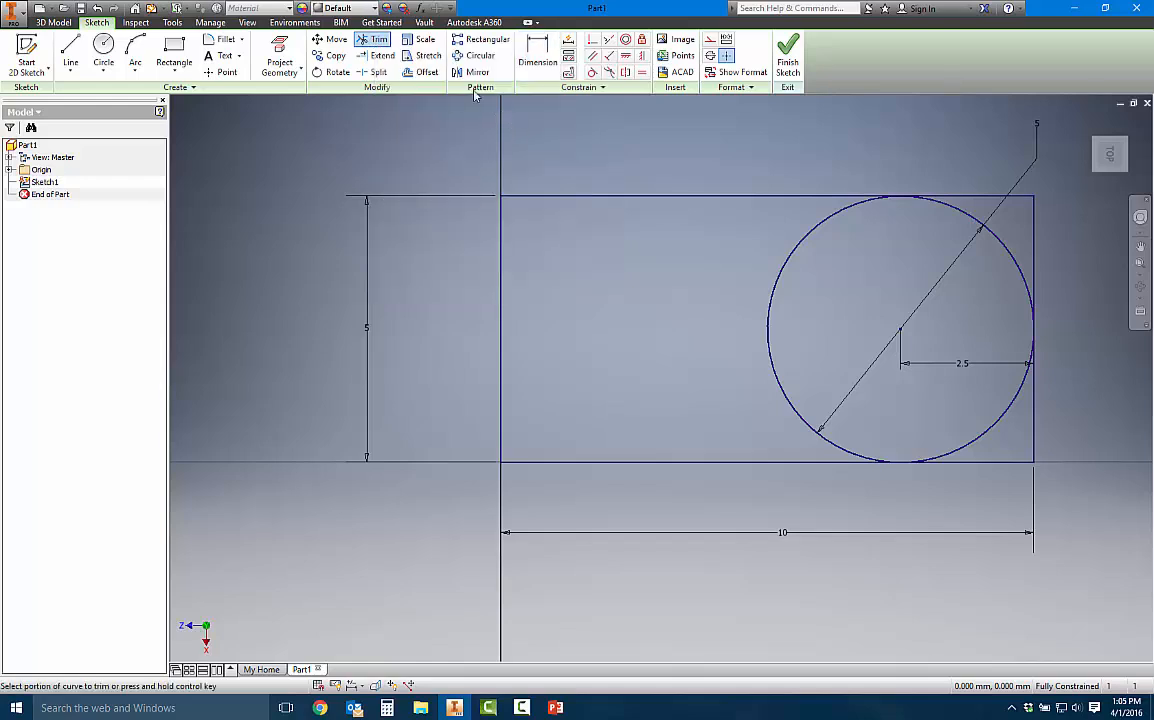
{"action": "left_click", "coordinate": [1022, 201]}
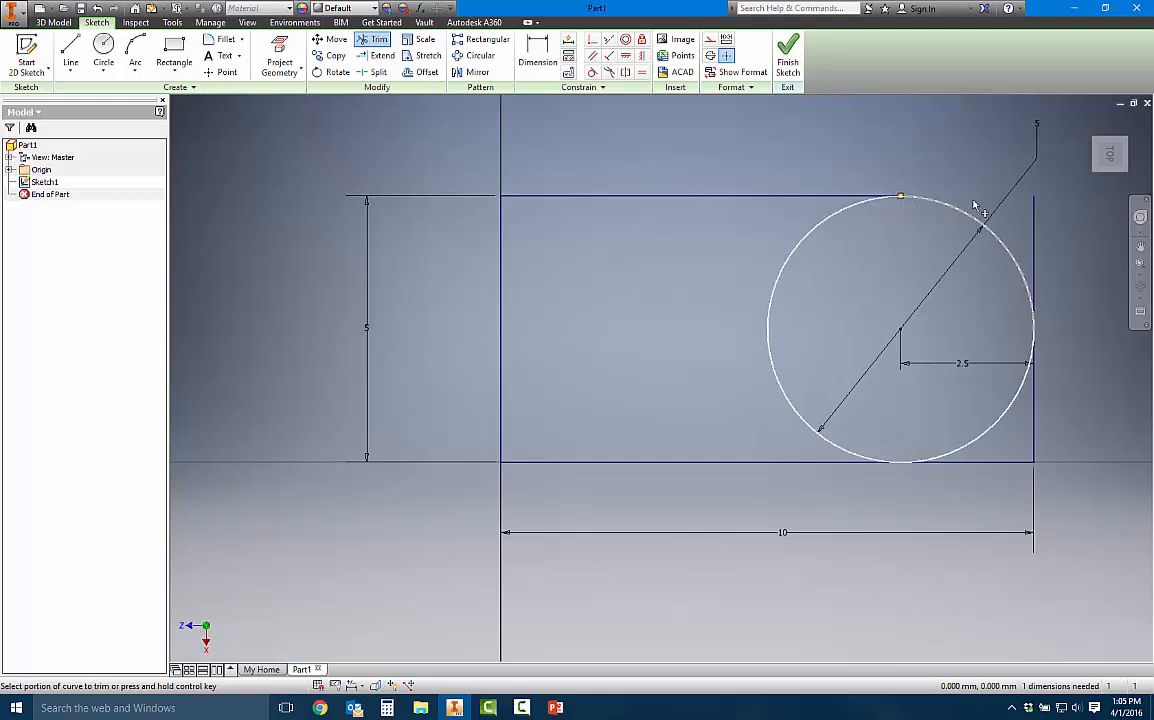
{"action": "left_click", "coordinate": [1036, 215]}
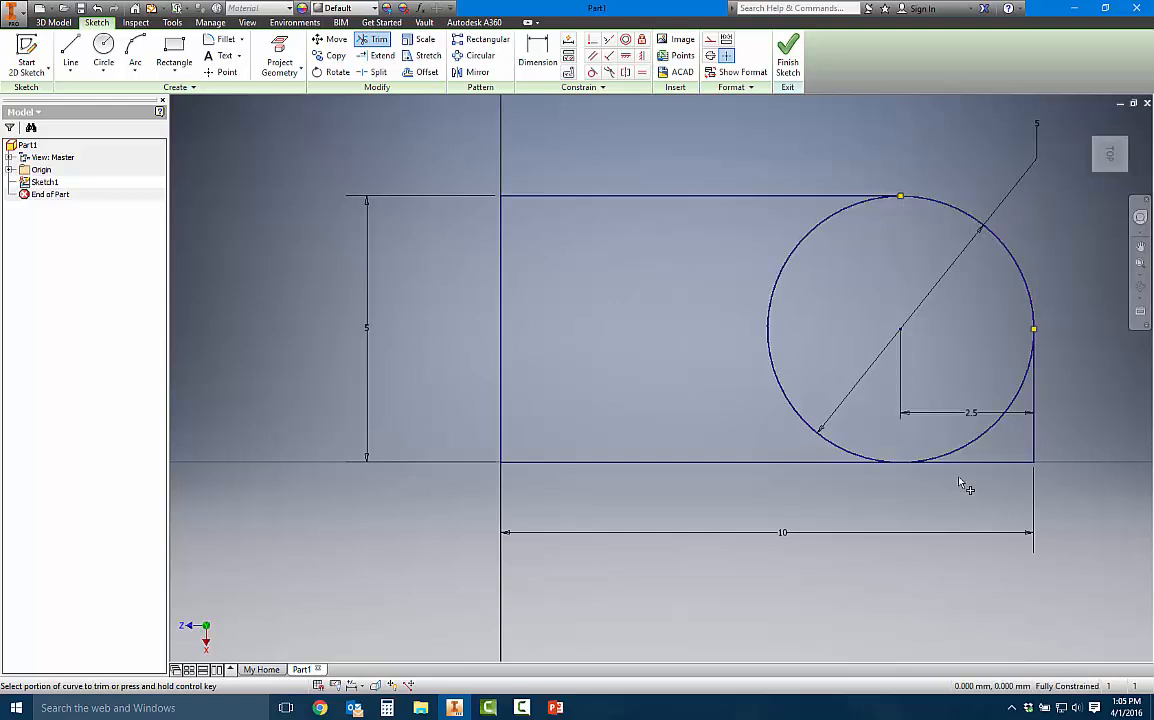
{"action": "left_click", "coordinate": [812, 429]}
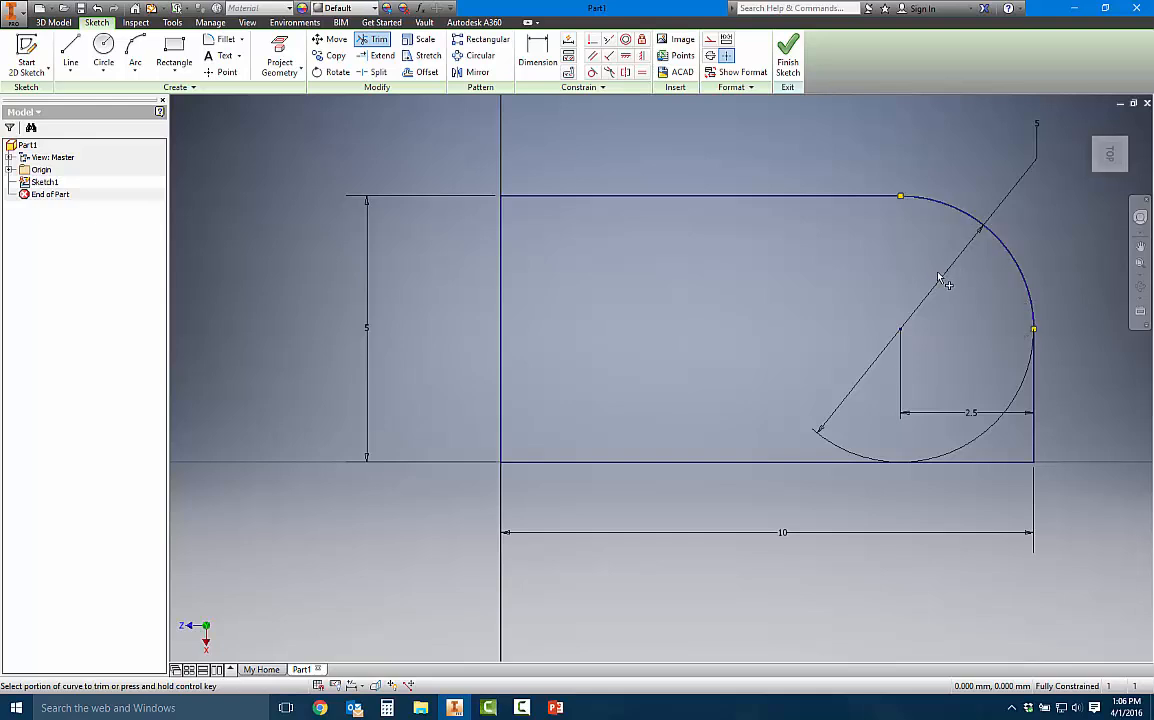
Step: Fillet the rectangle's upper-left corner with a 2.5 mm radius and move its radius dimension further away from the profile
{"action": "left_click", "coordinate": [220, 40]}
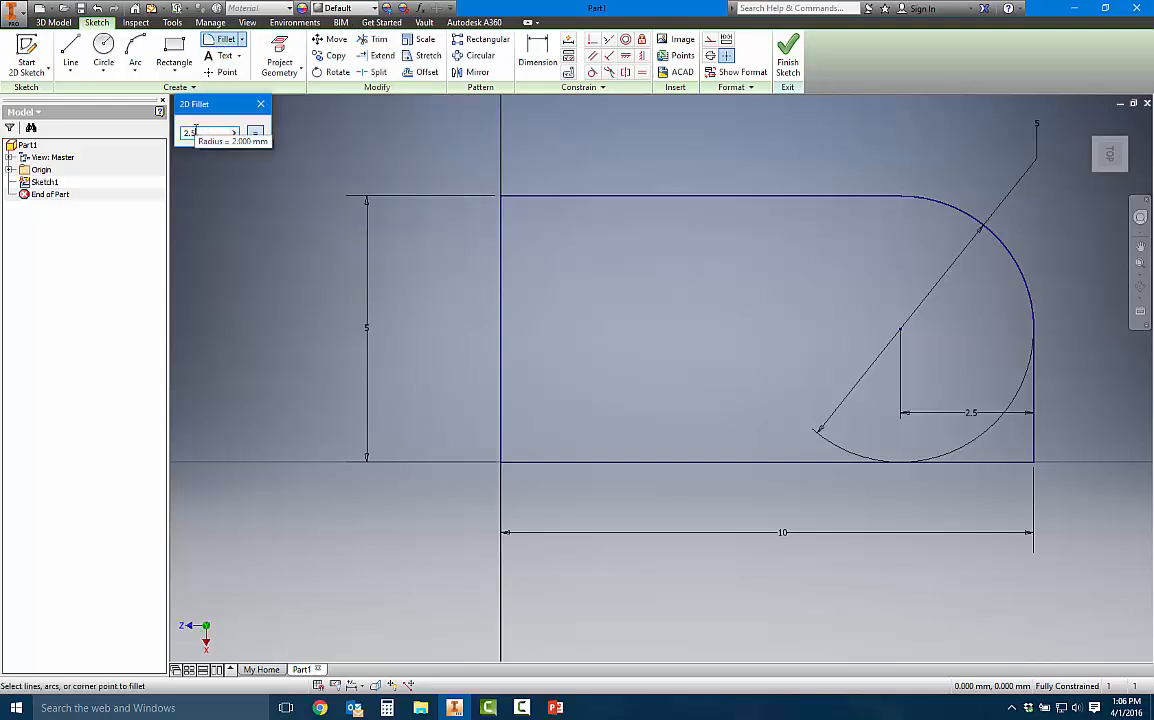
{"action": "key", "text": "Return"}
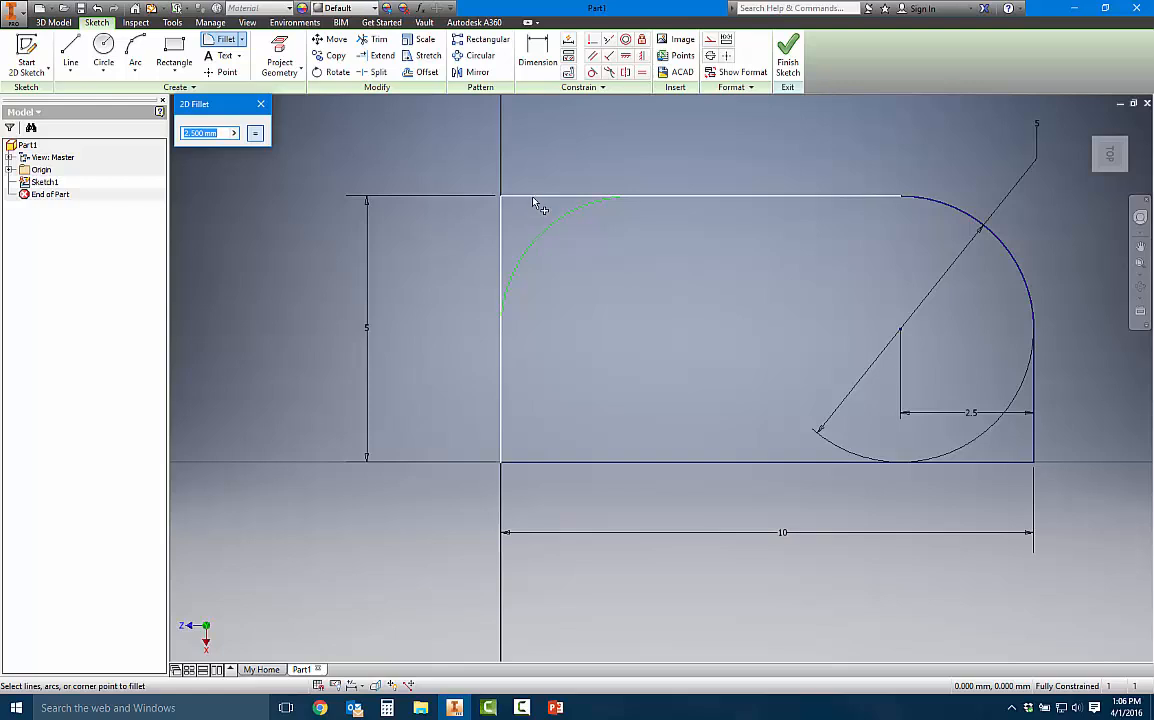
{"action": "left_click", "coordinate": [535, 201]}
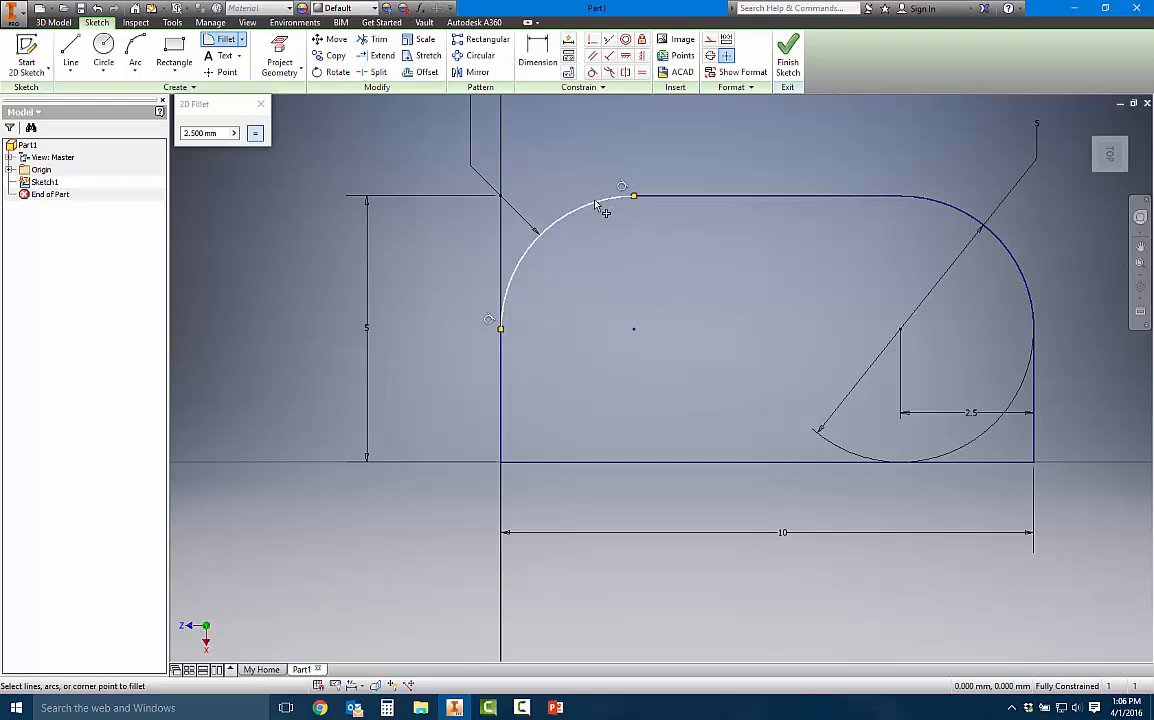
{"action": "scroll", "coordinate": [637, 299], "scroll_direction": "up", "scroll_amount": 1}
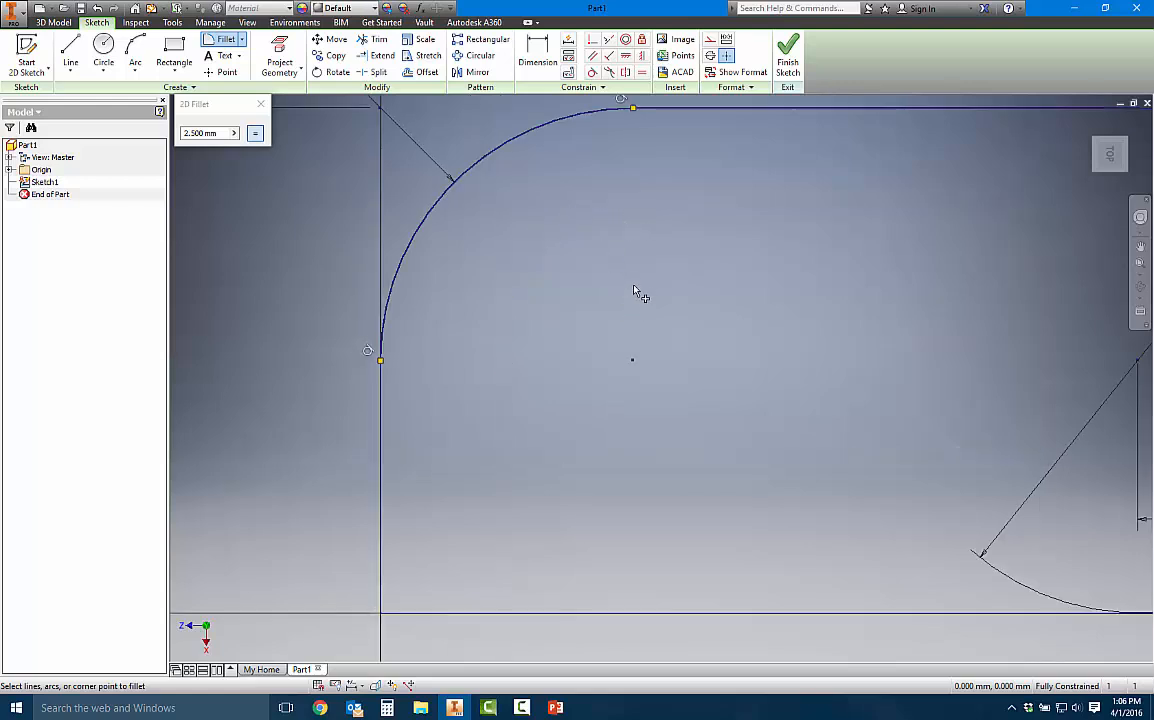
{"action": "scroll", "coordinate": [608, 255], "scroll_direction": "down", "scroll_amount": 5}
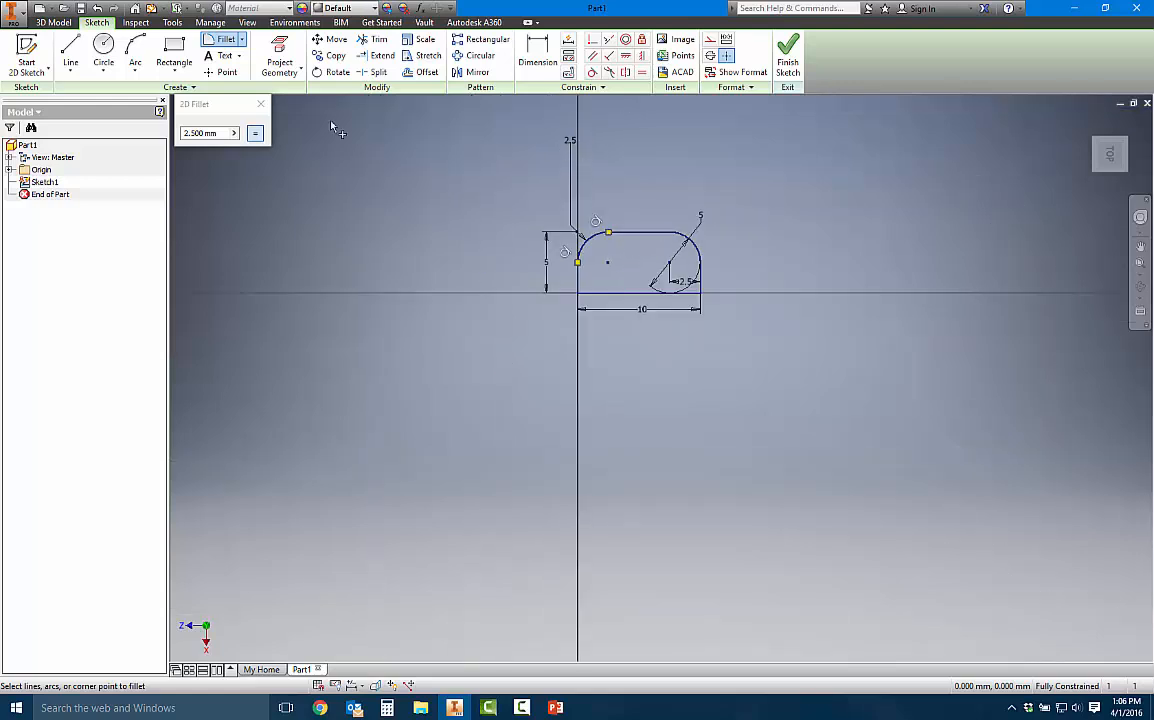
{"action": "key", "text": "Escape"}
{"action": "mouse_move", "coordinate": [572, 236]}
{"action": "left_mouse_down"}
{"action": "mouse_move", "coordinate": [558, 240]}
{"action": "mouse_move", "coordinate": [555, 228]}
{"action": "left_mouse_up"}
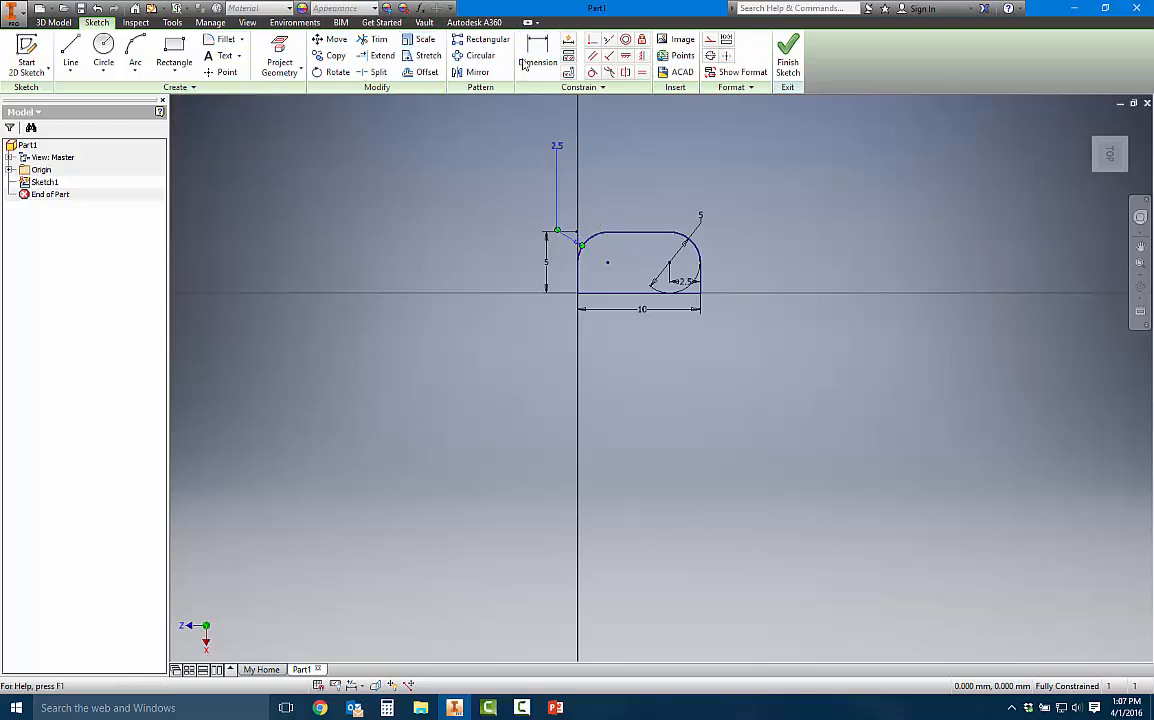
{"action": "left_click", "coordinate": [1141, 266]}
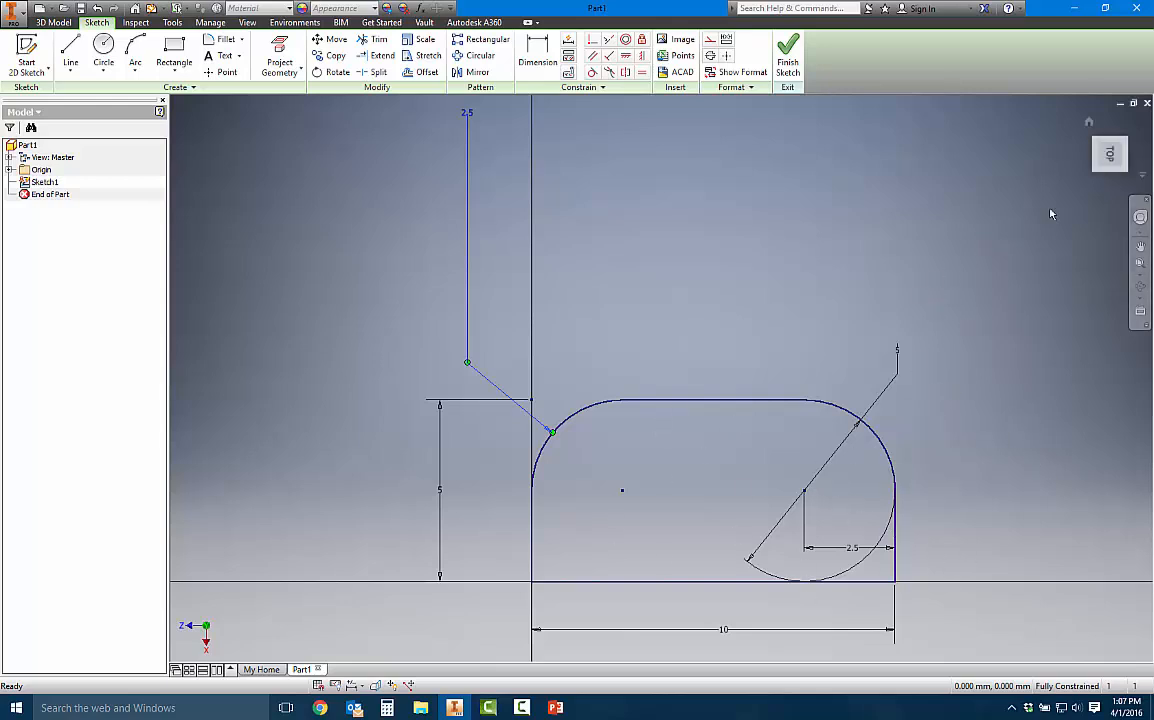
{"action": "mouse_move", "coordinate": [1118, 148]}
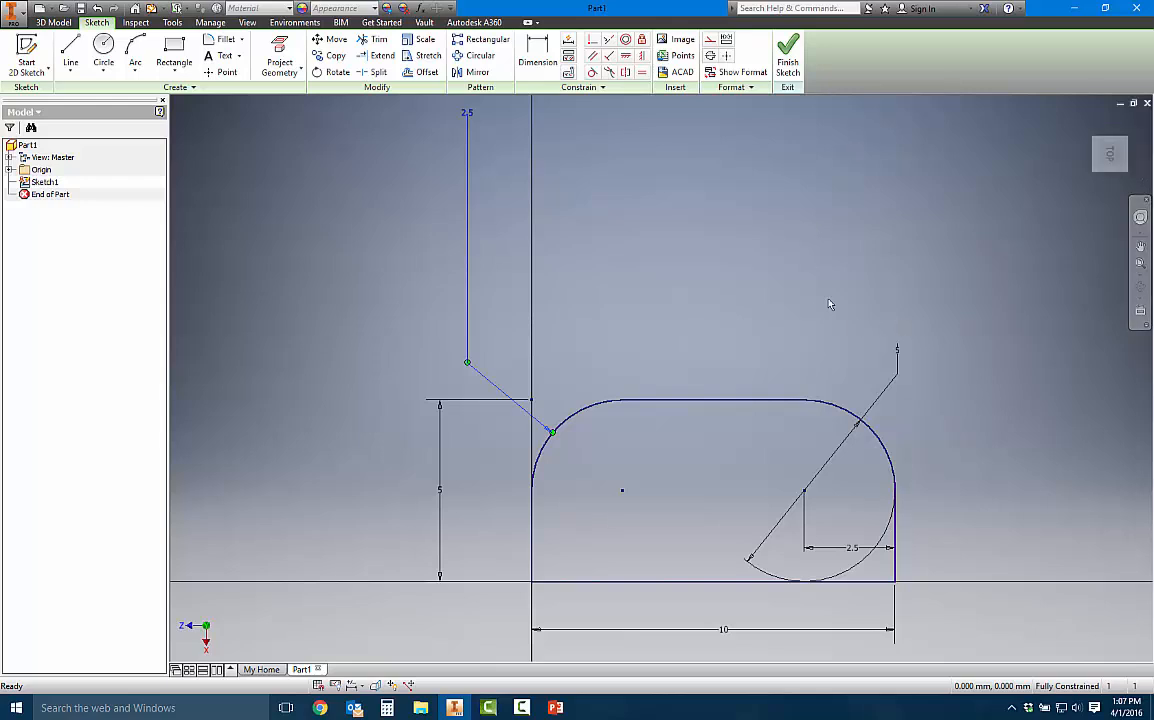
{"action": "left_click", "coordinate": [103, 50]}
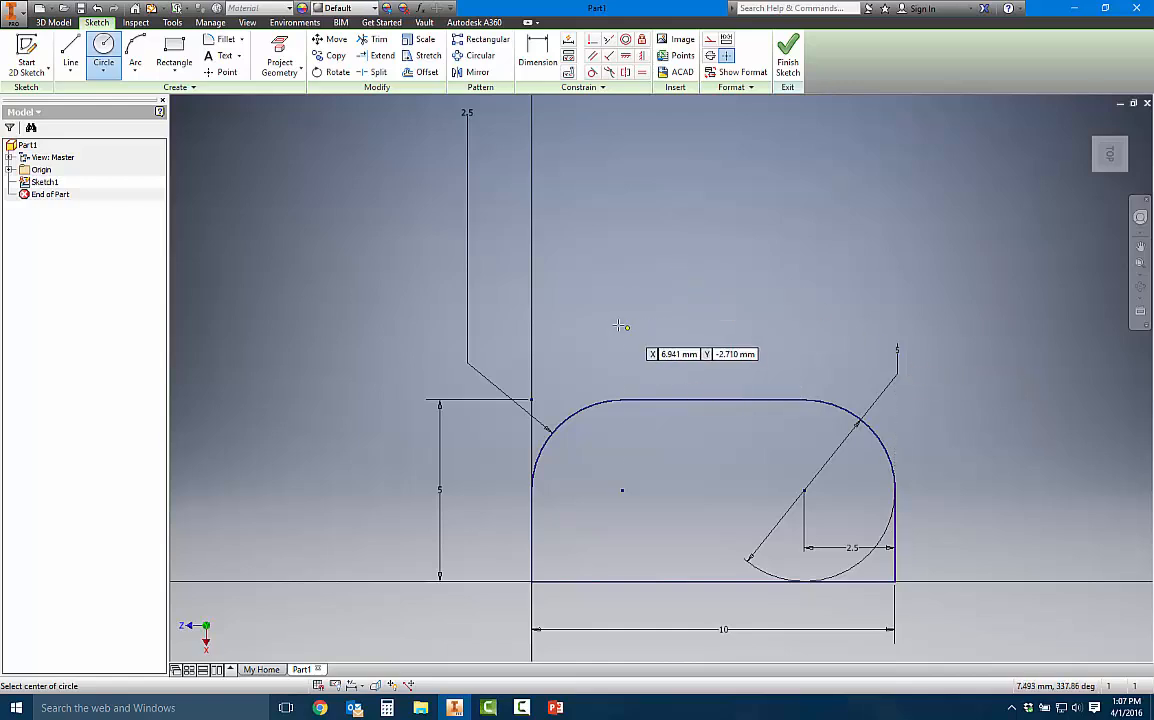
{"action": "key", "text": "Escape"}
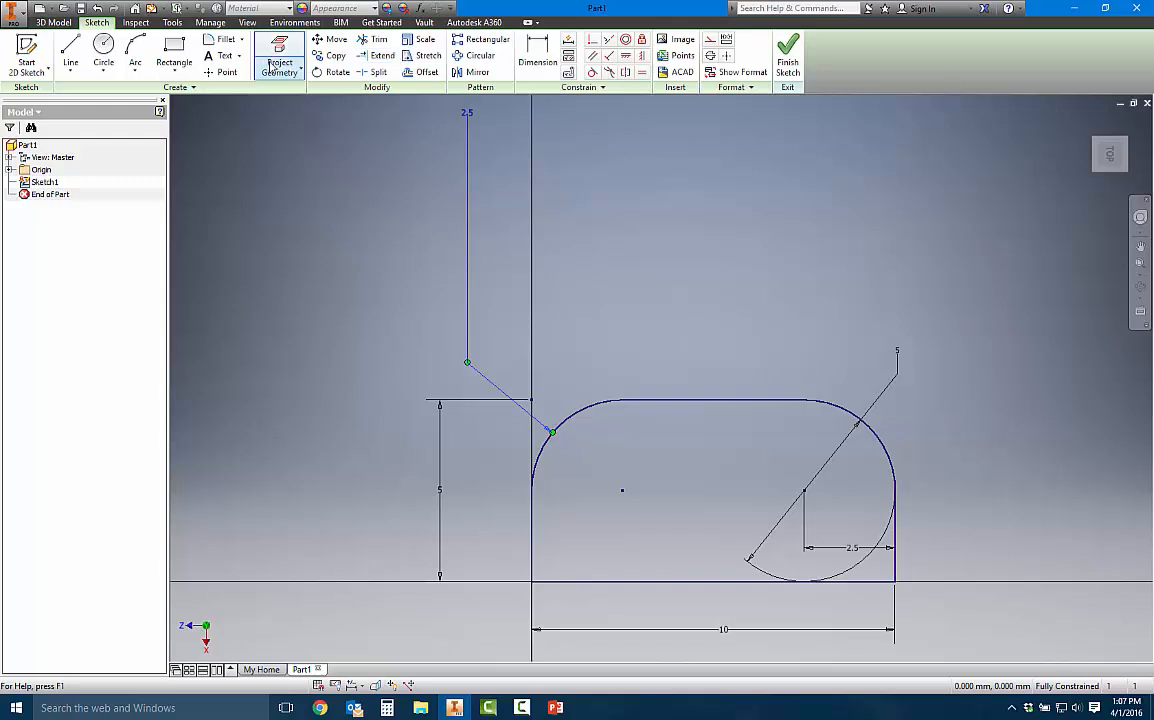
Step: Check the constraints on the profile's top edge, moving their symbols aside, and finish the sketch
{"action": "left_click_drag", "start_coordinate": [719, 403], "coordinate": [735, 340]}
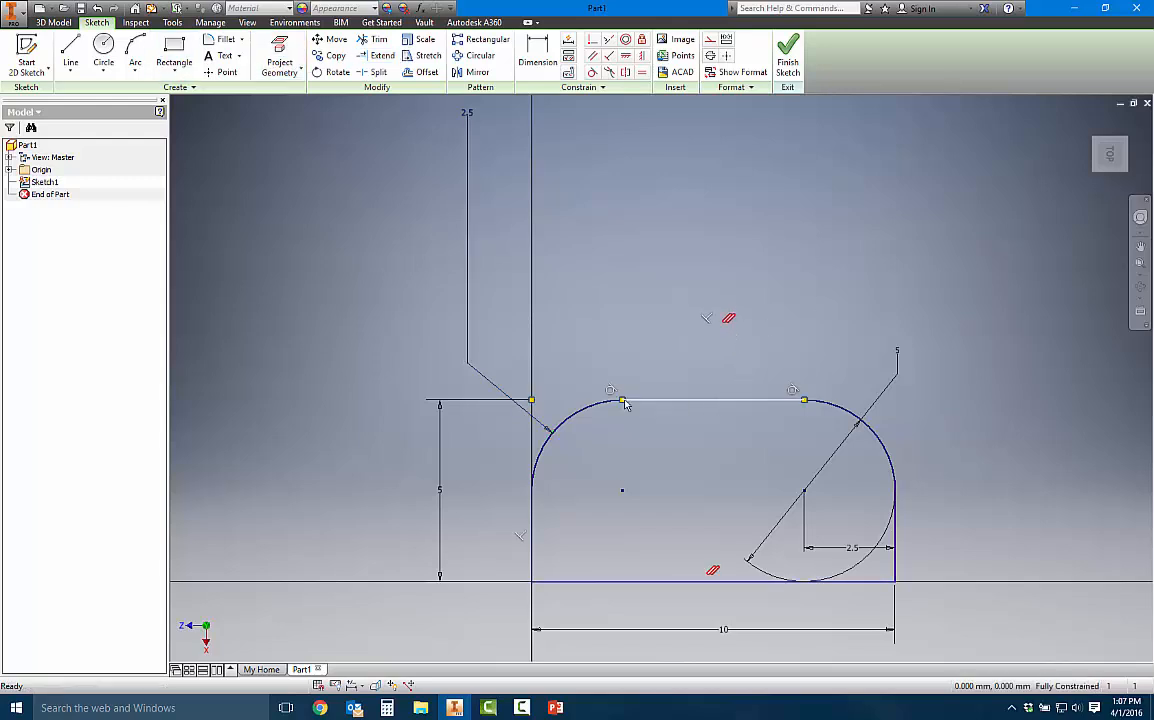
{"action": "left_click_drag", "start_coordinate": [612, 391], "coordinate": [690, 345]}
{"action": "left_click", "coordinate": [788, 265]}
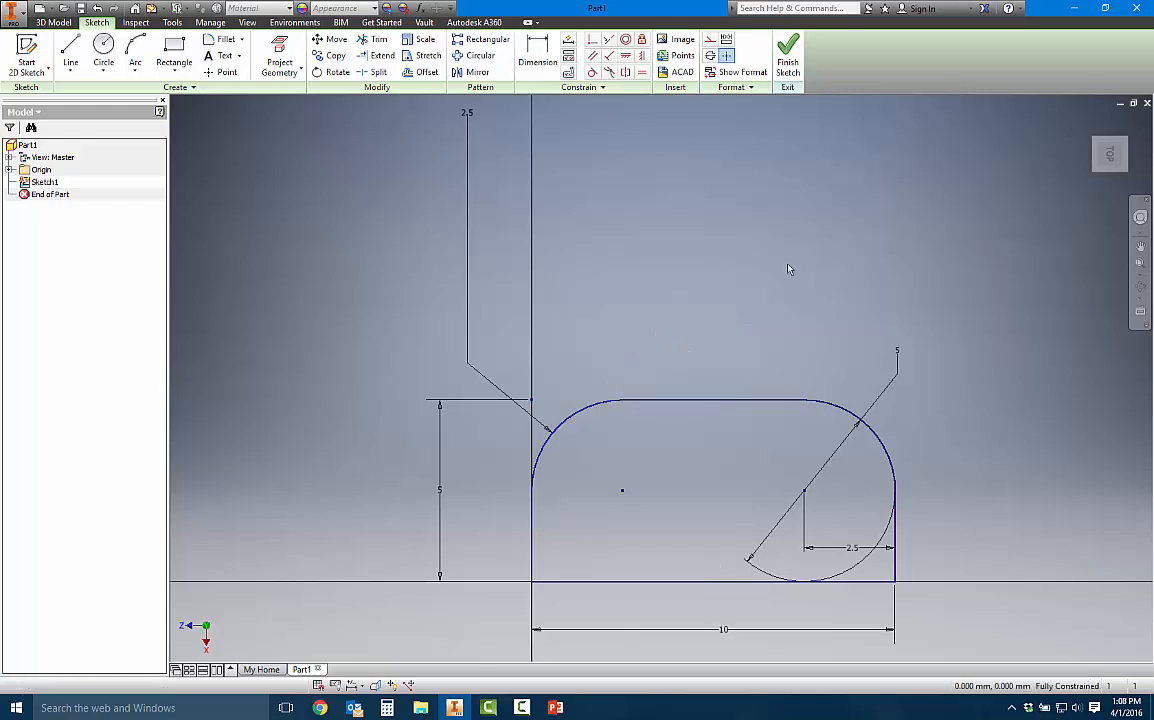
{"action": "left_click", "coordinate": [789, 66]}
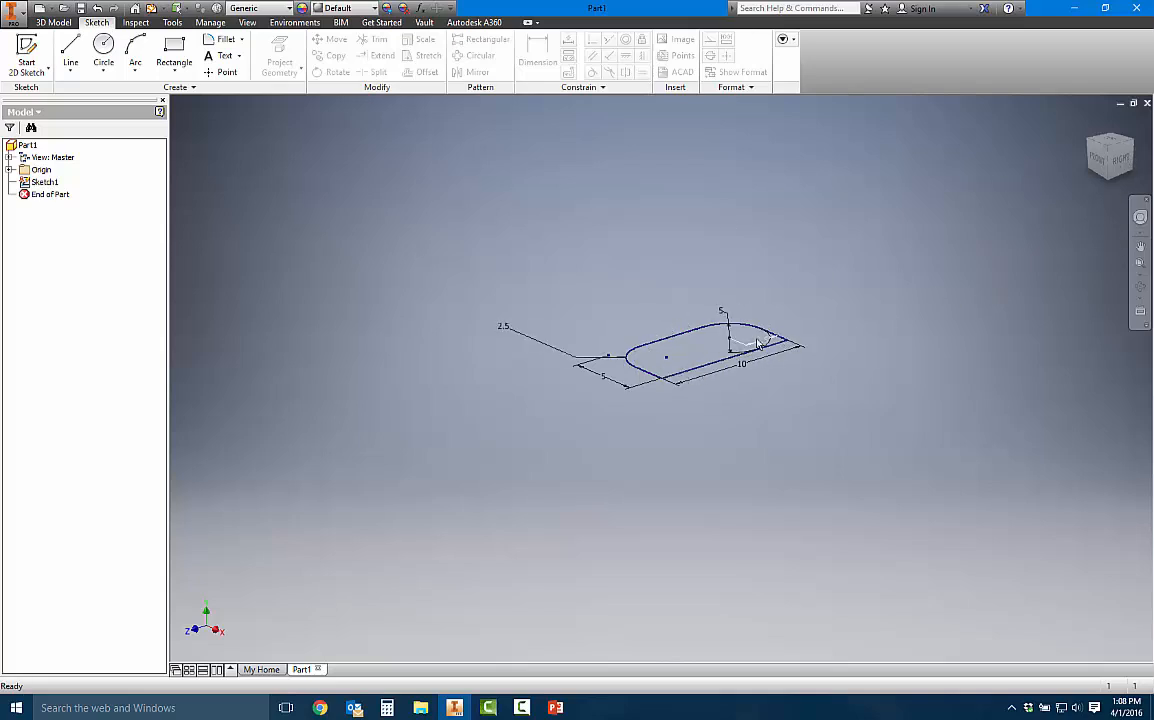
Step: Examine the finished sketch from several directions, including the top, back and corner views
{"action": "left_click", "coordinate": [1140, 290]}
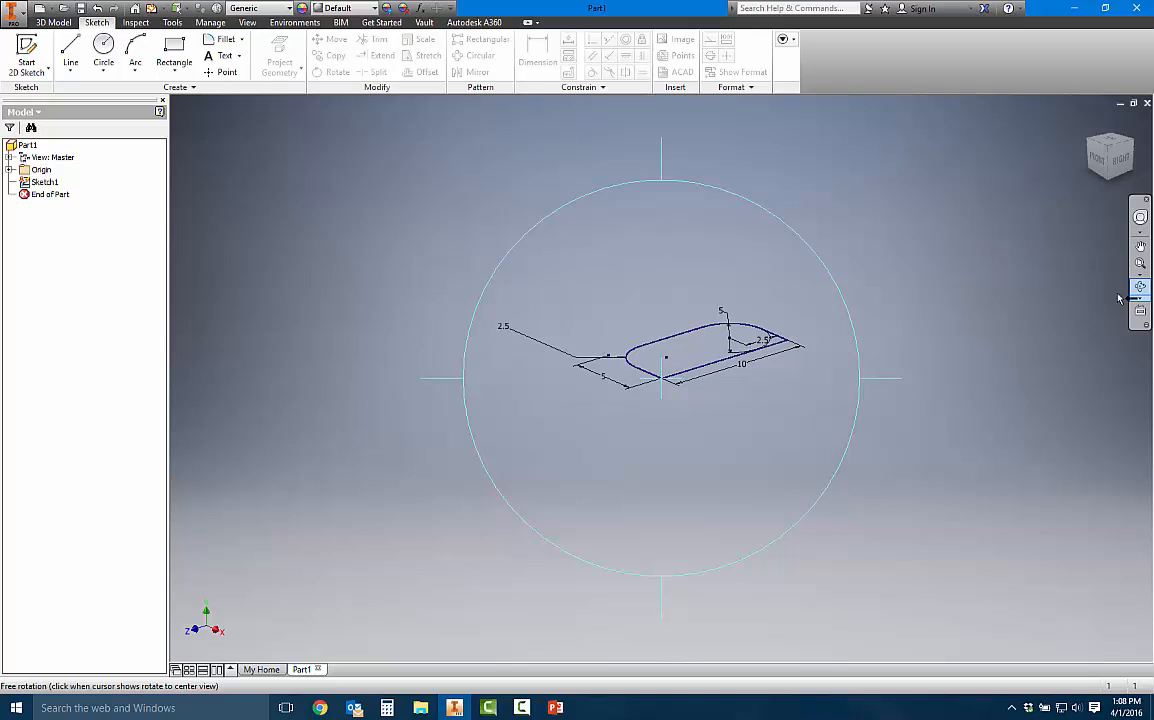
{"action": "mouse_move", "coordinate": [605, 350]}
{"action": "left_mouse_down"}
{"action": "mouse_move", "coordinate": [768, 355]}
{"action": "mouse_move", "coordinate": [794, 329]}
{"action": "mouse_move", "coordinate": [730, 315]}
{"action": "mouse_move", "coordinate": [590, 337]}
{"action": "mouse_move", "coordinate": [636, 363]}
{"action": "mouse_move", "coordinate": [682, 350]}
{"action": "mouse_move", "coordinate": [600, 310]}
{"action": "left_mouse_up"}
{"action": "mouse_move", "coordinate": [819, 345]}
{"action": "left_mouse_down"}
{"action": "mouse_move", "coordinate": [814, 370]}
{"action": "mouse_move", "coordinate": [891, 332]}
{"action": "mouse_move", "coordinate": [860, 231]}
{"action": "mouse_move", "coordinate": [738, 327]}
{"action": "mouse_move", "coordinate": [711, 329]}
{"action": "mouse_move", "coordinate": [716, 358]}
{"action": "mouse_move", "coordinate": [722, 334]}
{"action": "mouse_move", "coordinate": [665, 378]}
{"action": "mouse_move", "coordinate": [675, 352]}
{"action": "mouse_move", "coordinate": [784, 352]}
{"action": "mouse_move", "coordinate": [814, 335]}
{"action": "mouse_move", "coordinate": [814, 368]}
{"action": "mouse_move", "coordinate": [830, 361]}
{"action": "left_mouse_up"}
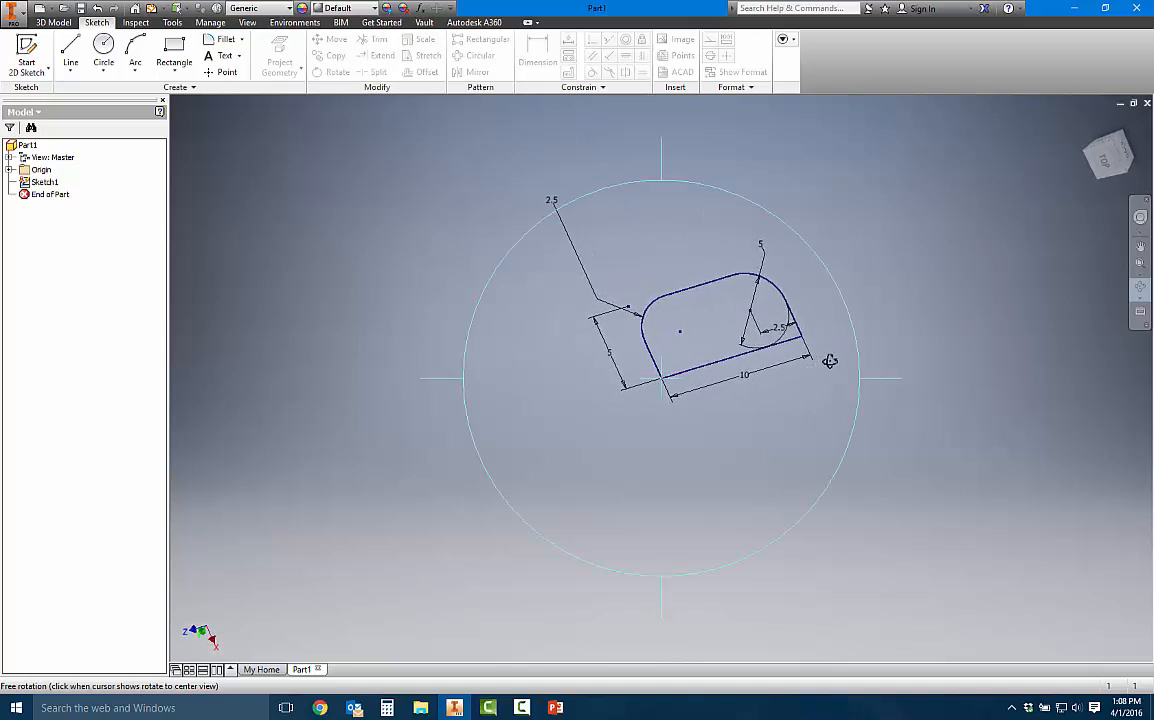
{"action": "key", "text": "Escape"}
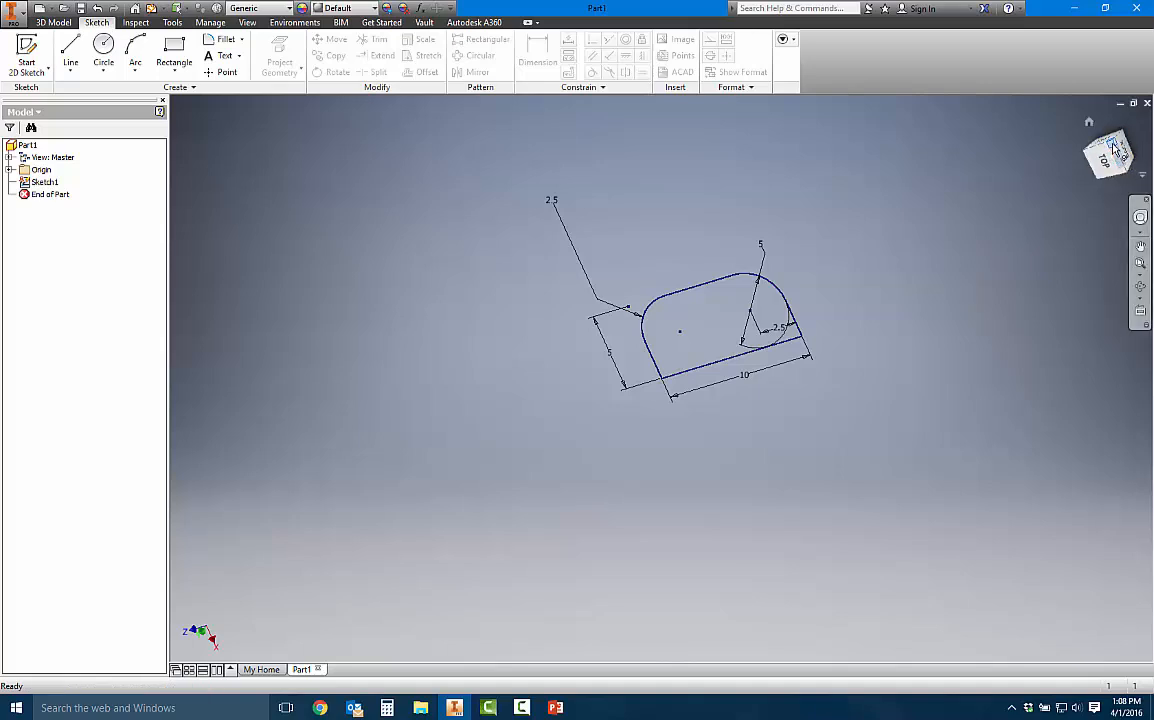
{"action": "left_click_drag", "start_coordinate": [1115, 148], "coordinate": [1124, 136]}
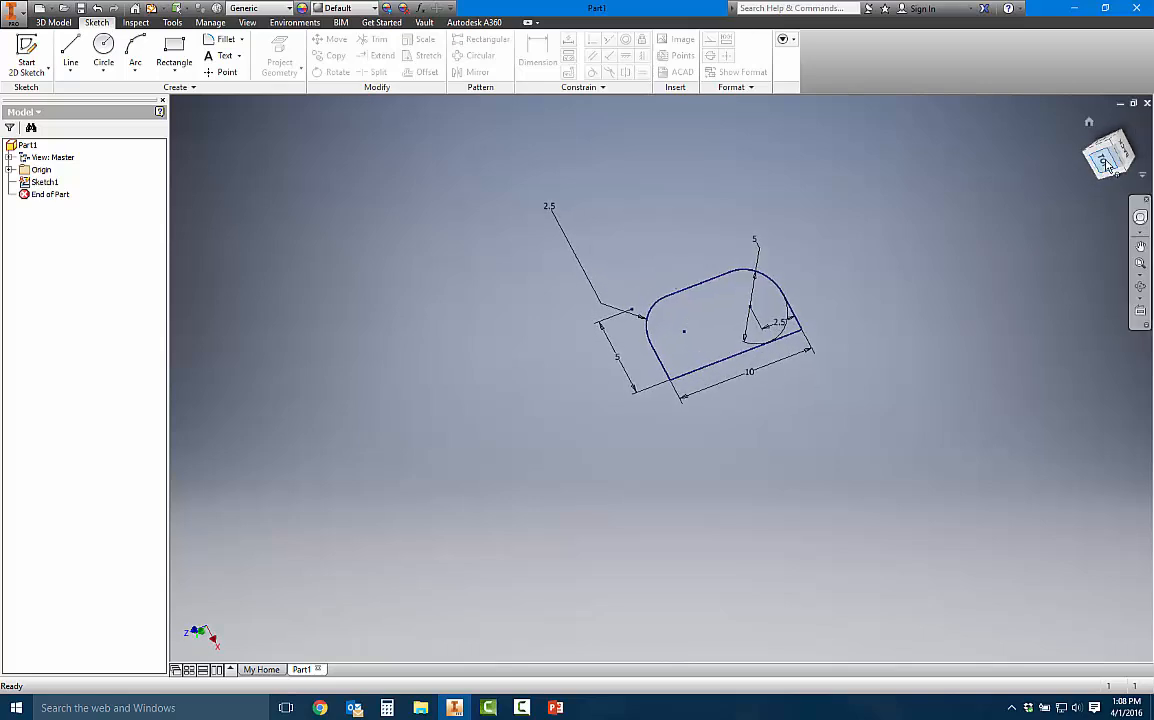
{"action": "left_click", "coordinate": [1105, 163]}
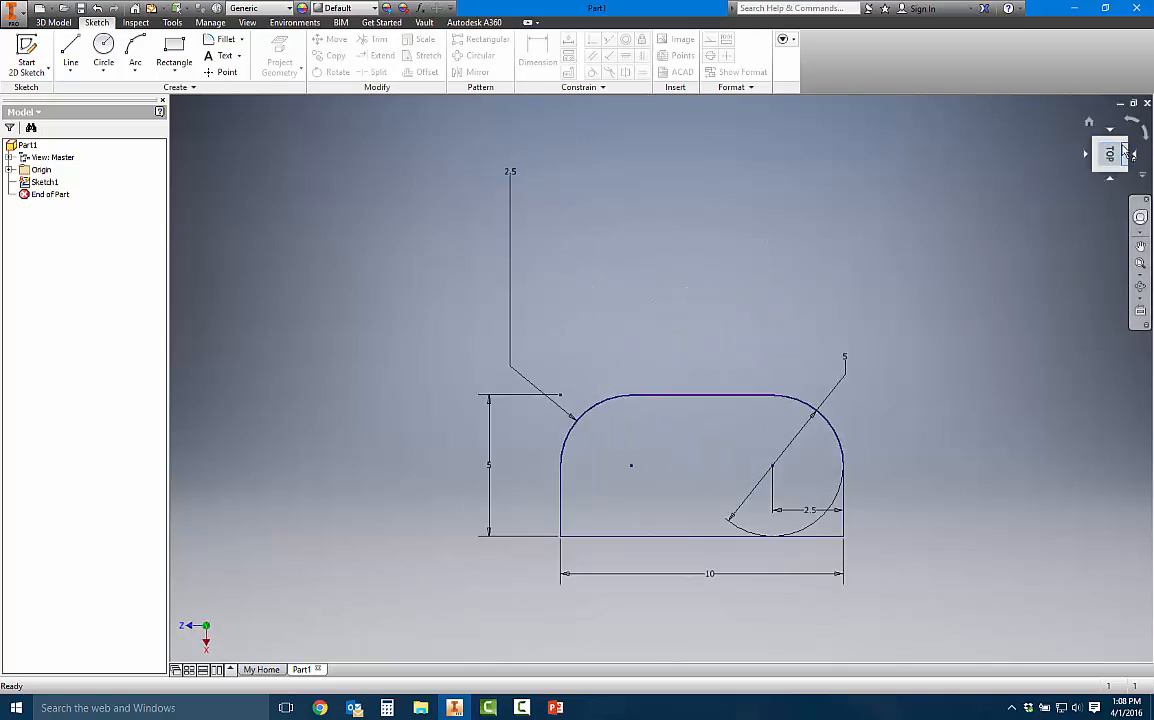
{"action": "left_click", "coordinate": [1113, 172]}
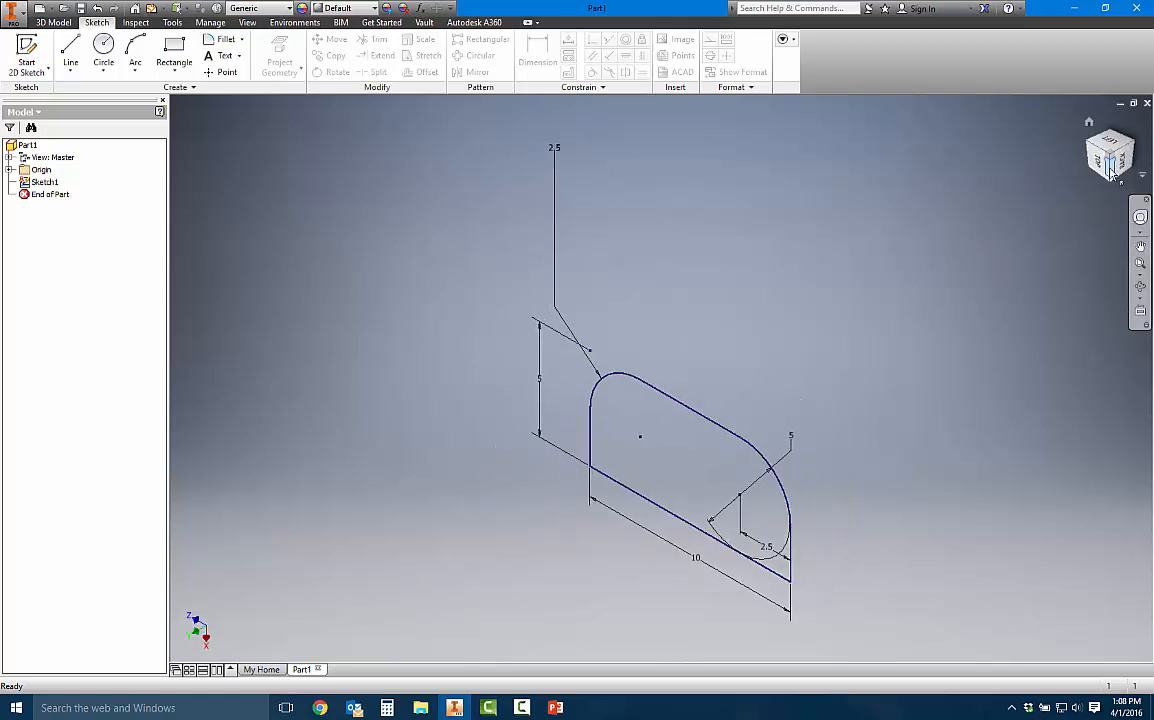
{"action": "left_click_drag", "start_coordinate": [1117, 177], "coordinate": [1137, 128]}
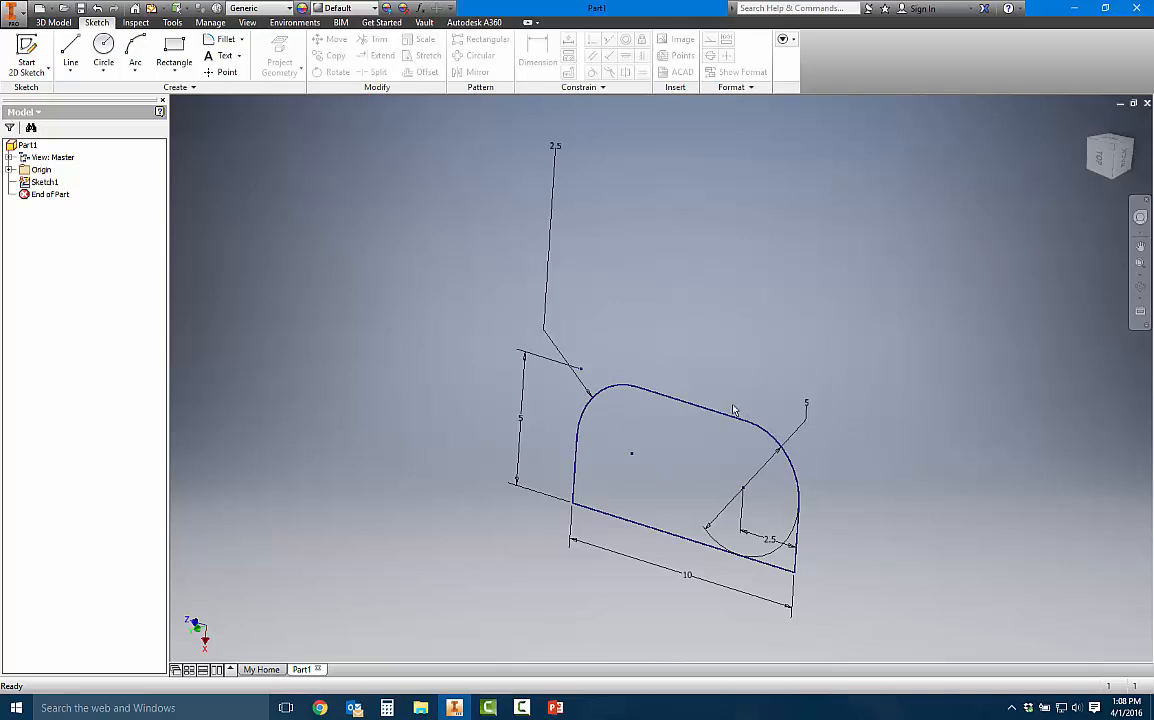
{"action": "left_click", "coordinate": [1121, 163]}
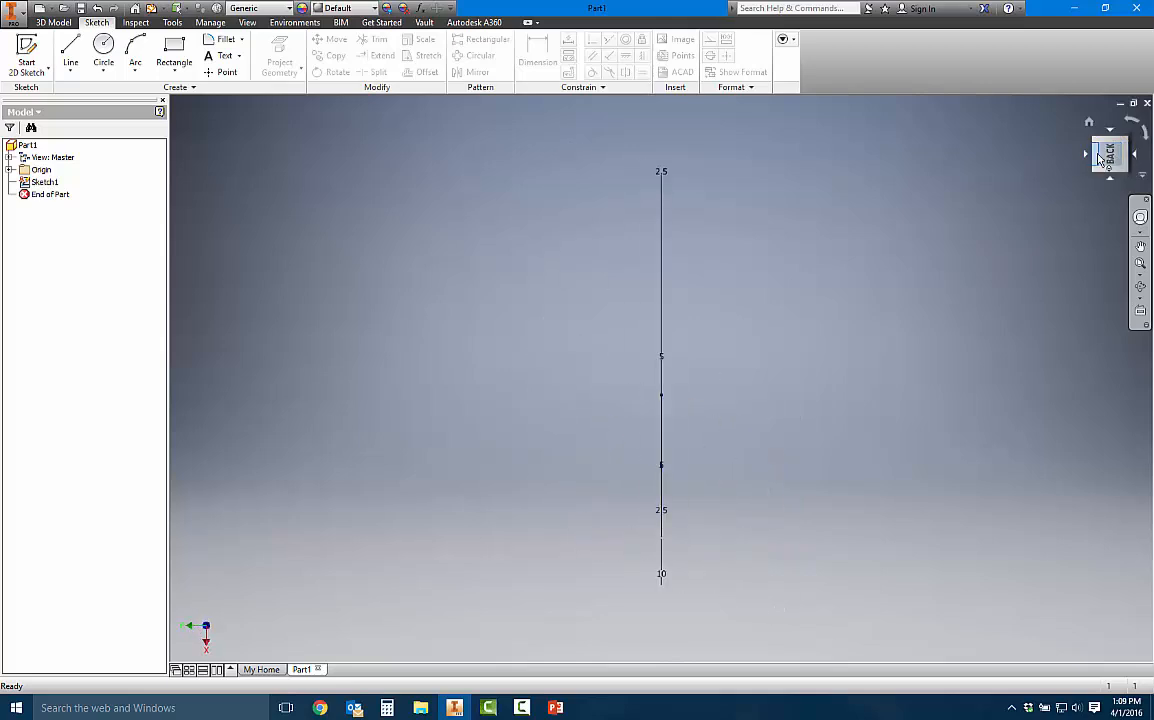
{"action": "left_click", "coordinate": [1106, 177]}
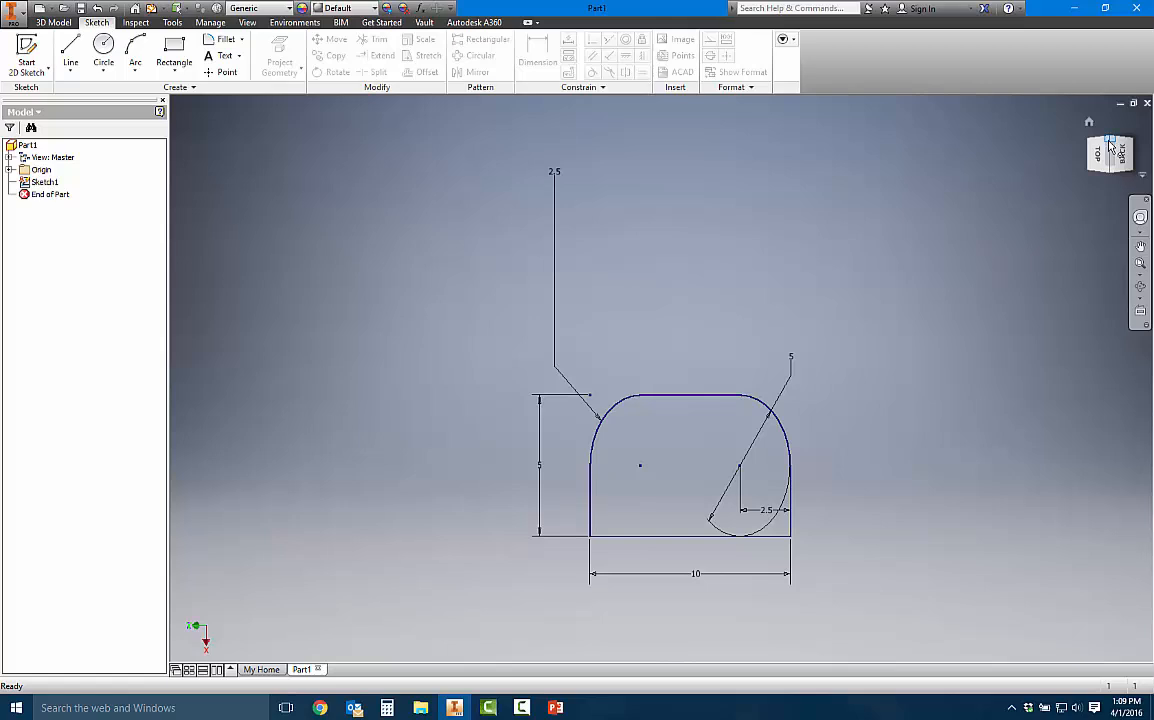
{"action": "left_click", "coordinate": [1110, 140]}
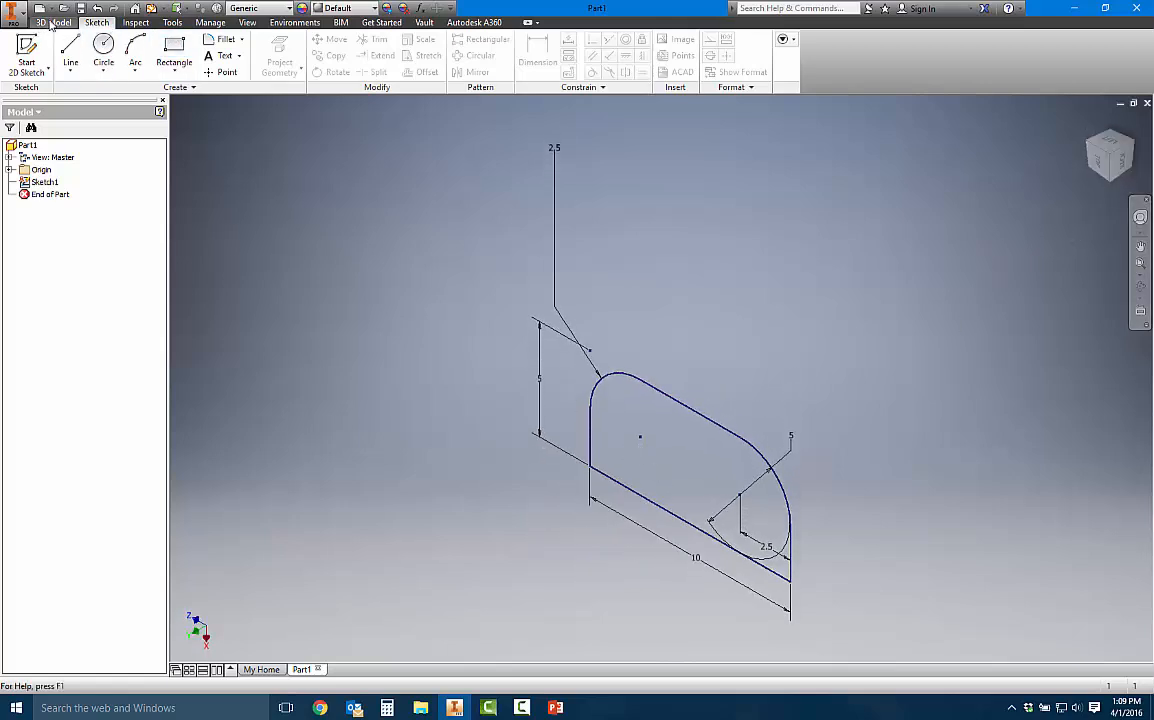
Step: Extrude the rounded sketch profile 5 mm into a solid
{"action": "left_click", "coordinate": [52, 22]}
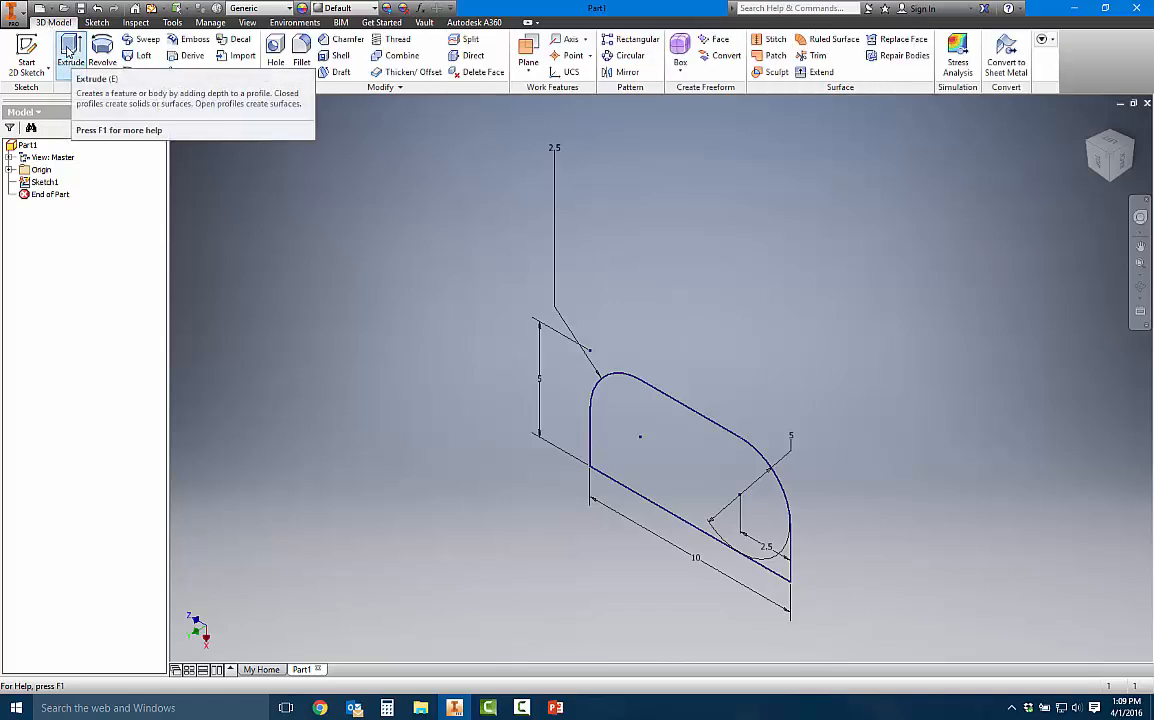
{"action": "left_click", "coordinate": [69, 53]}
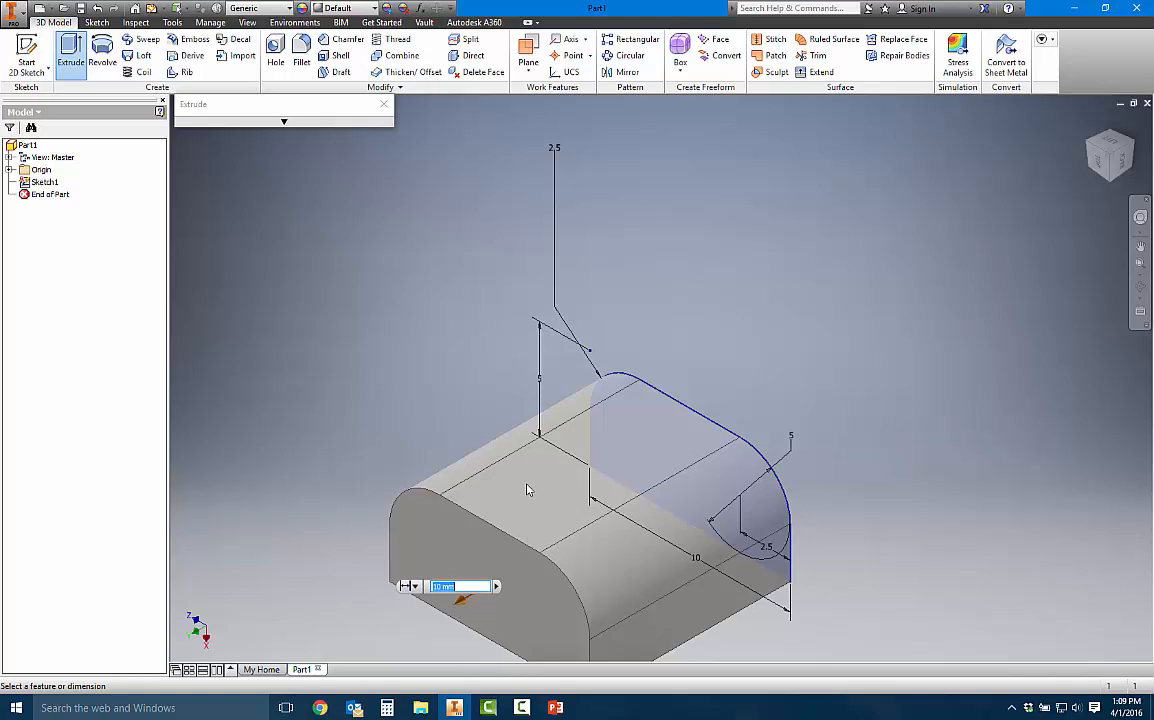
{"action": "mouse_move", "coordinate": [437, 585]}
{"action": "left_click", "coordinate": [284, 121]}
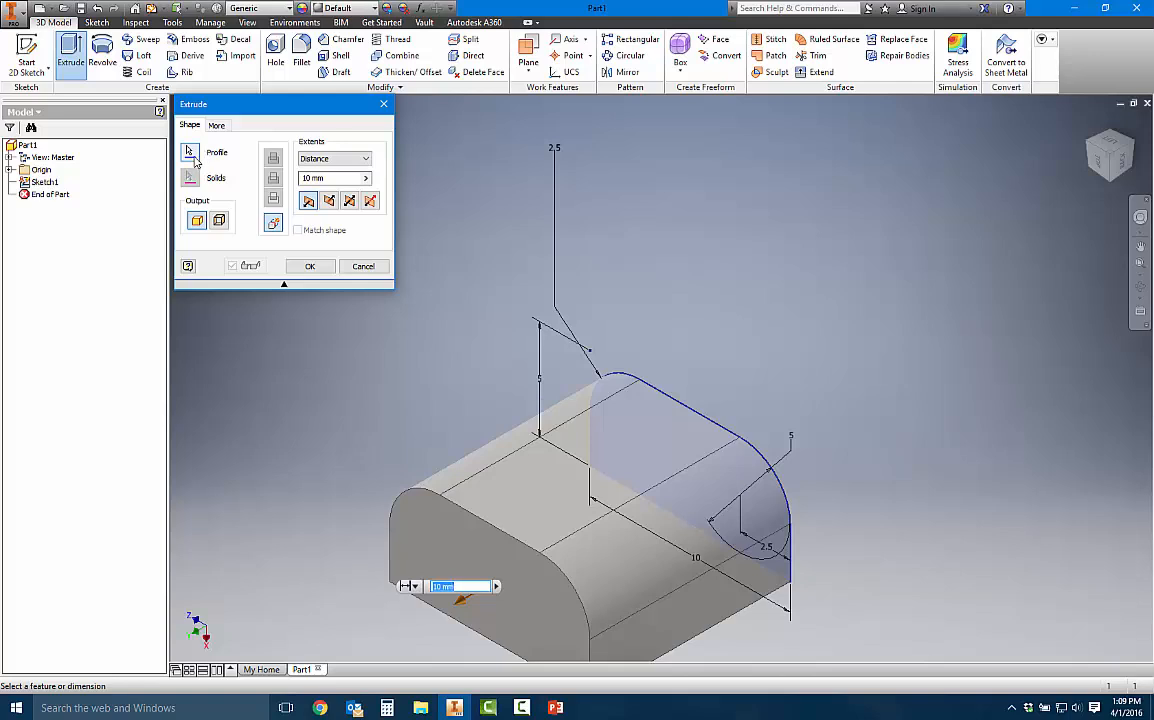
{"action": "left_click", "coordinate": [191, 155]}
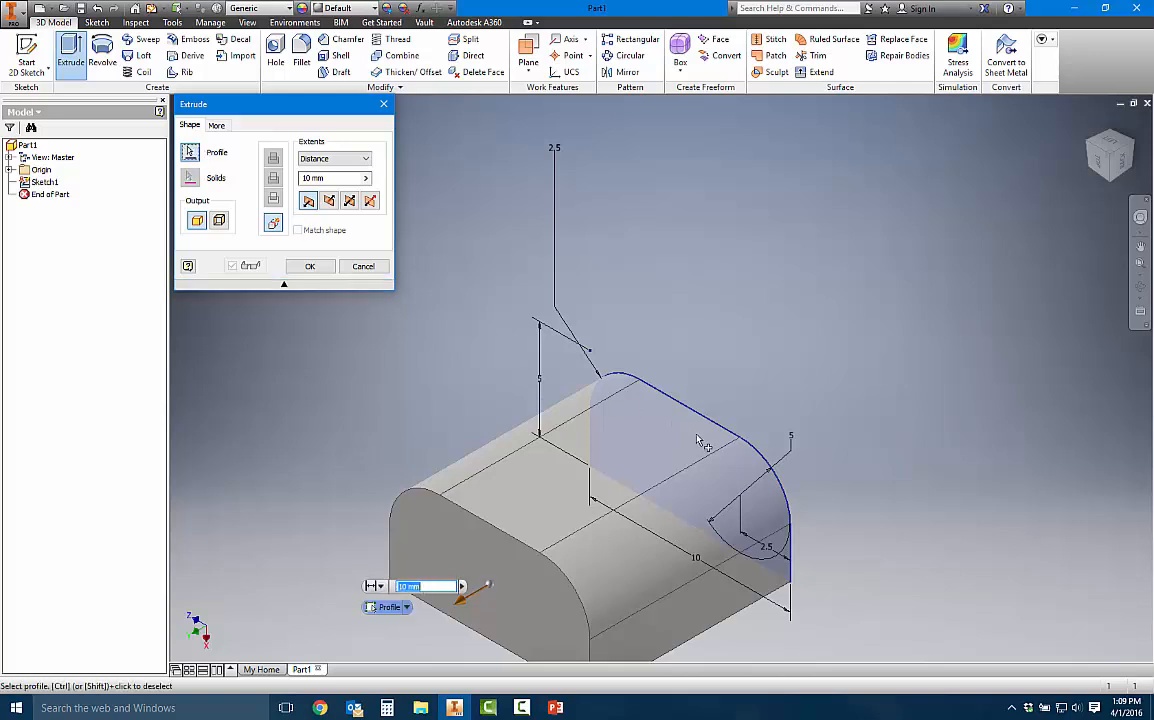
{"action": "left_click", "coordinate": [304, 180]}
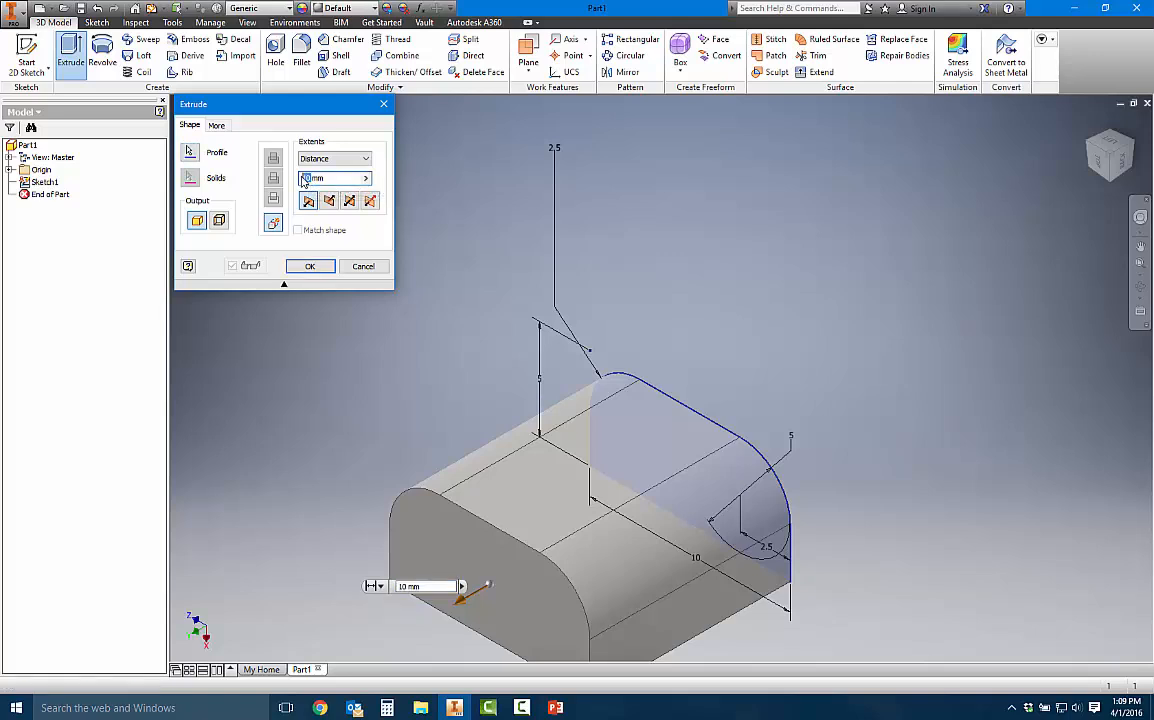
{"action": "left_click", "coordinate": [310, 267]}
{"action": "type", "text": "5"}
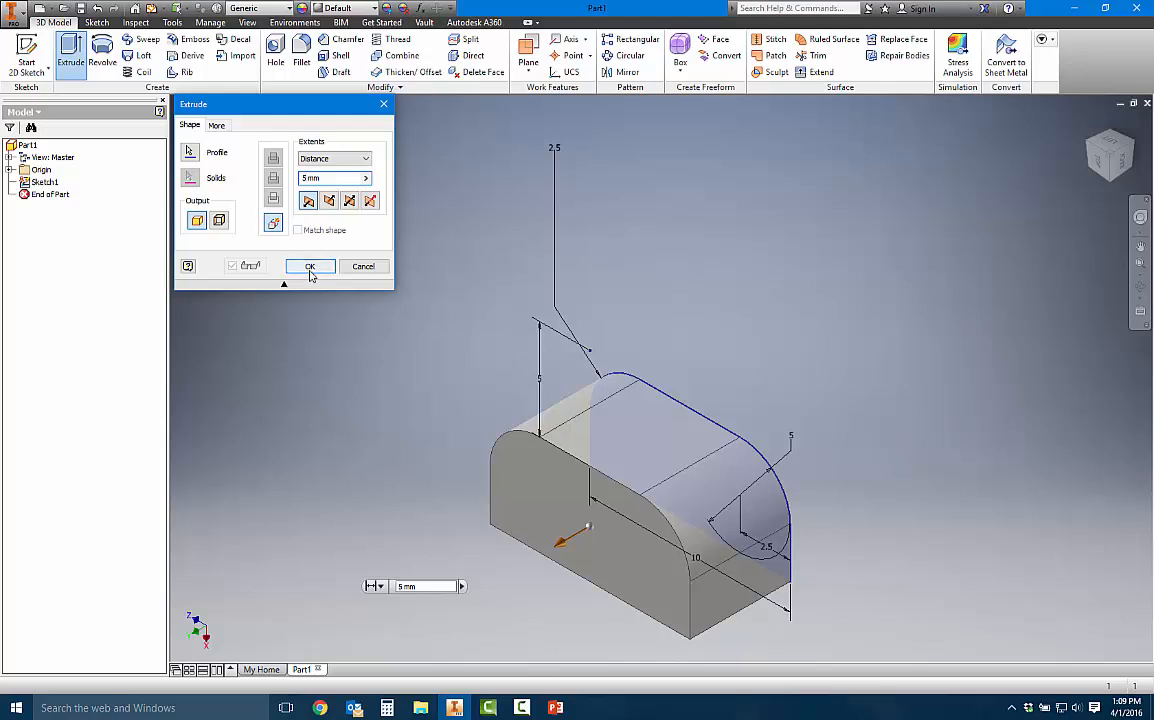
{"action": "left_click", "coordinate": [310, 267]}
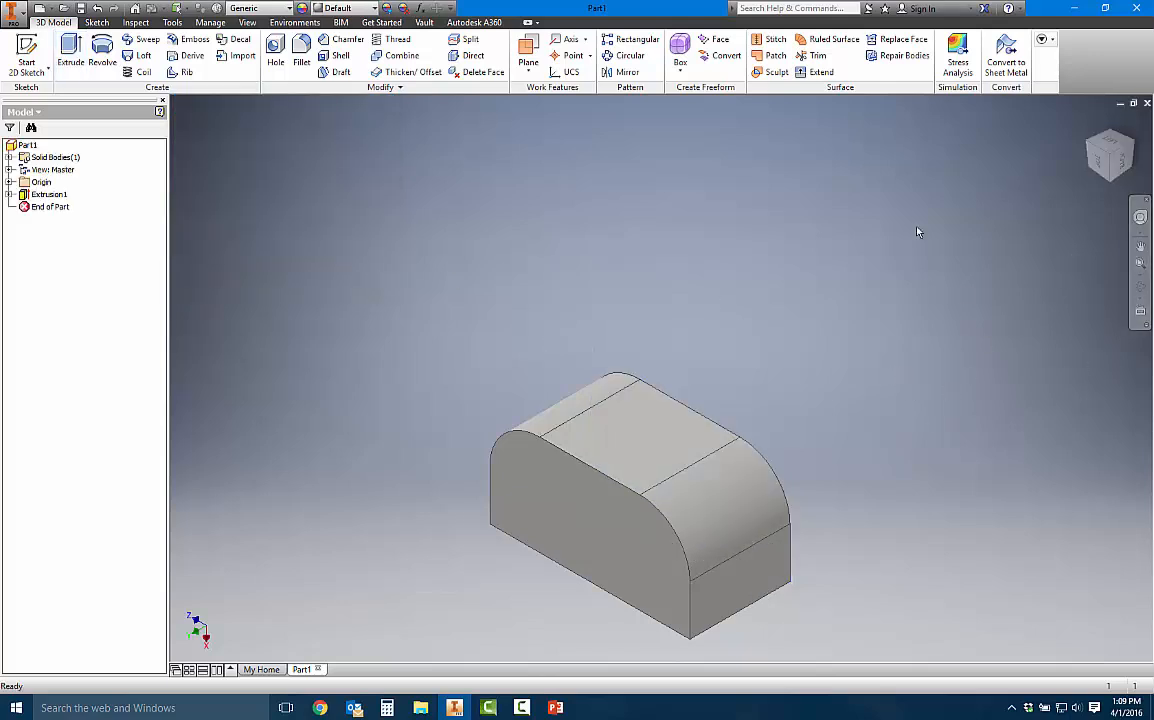
Step: Start a 2D sketch on the solid's flat rectangular bottom face
{"action": "left_click", "coordinate": [1140, 286]}
{"action": "left_click_drag", "start_coordinate": [617, 417], "coordinate": [524, 230]}
{"action": "left_click_drag", "start_coordinate": [846, 206], "coordinate": [884, 278]}
{"action": "mouse_move", "coordinate": [706, 335]}
{"action": "left_mouse_down"}
{"action": "mouse_move", "coordinate": [693, 464]}
{"action": "mouse_move", "coordinate": [585, 464]}
{"action": "mouse_move", "coordinate": [726, 407]}
{"action": "mouse_move", "coordinate": [598, 404]}
{"action": "mouse_move", "coordinate": [510, 325]}
{"action": "mouse_move", "coordinate": [565, 228]}
{"action": "mouse_move", "coordinate": [500, 252]}
{"action": "left_mouse_up"}
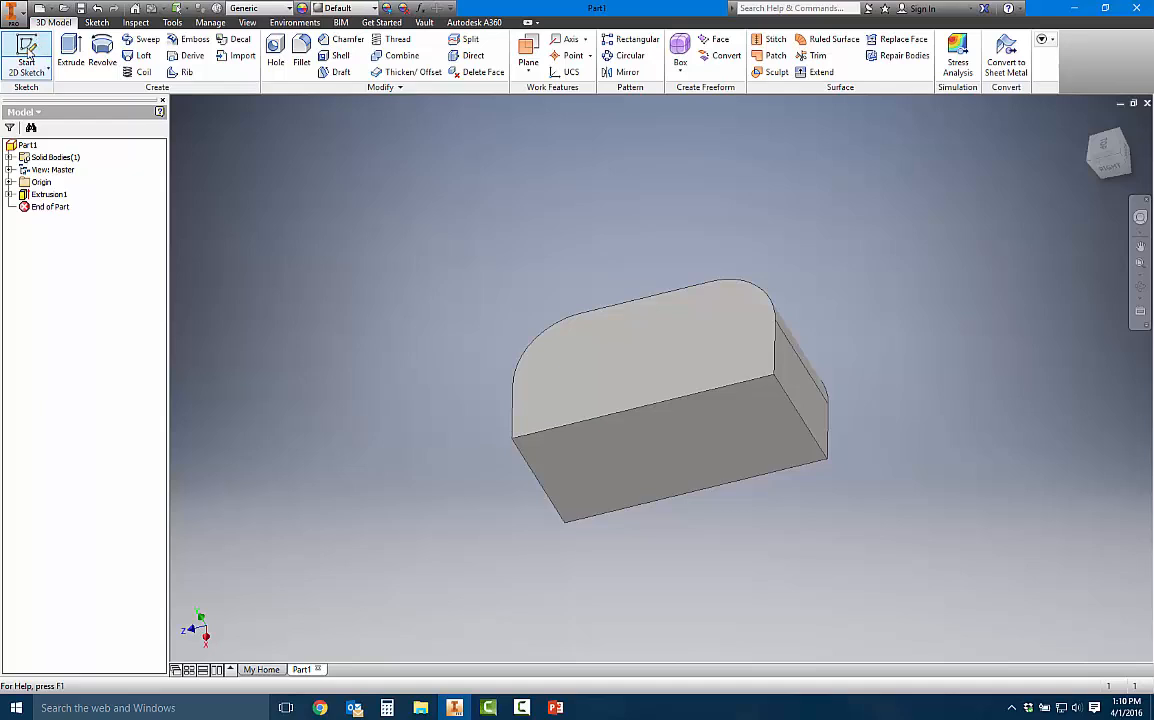
{"action": "left_click", "coordinate": [638, 459]}
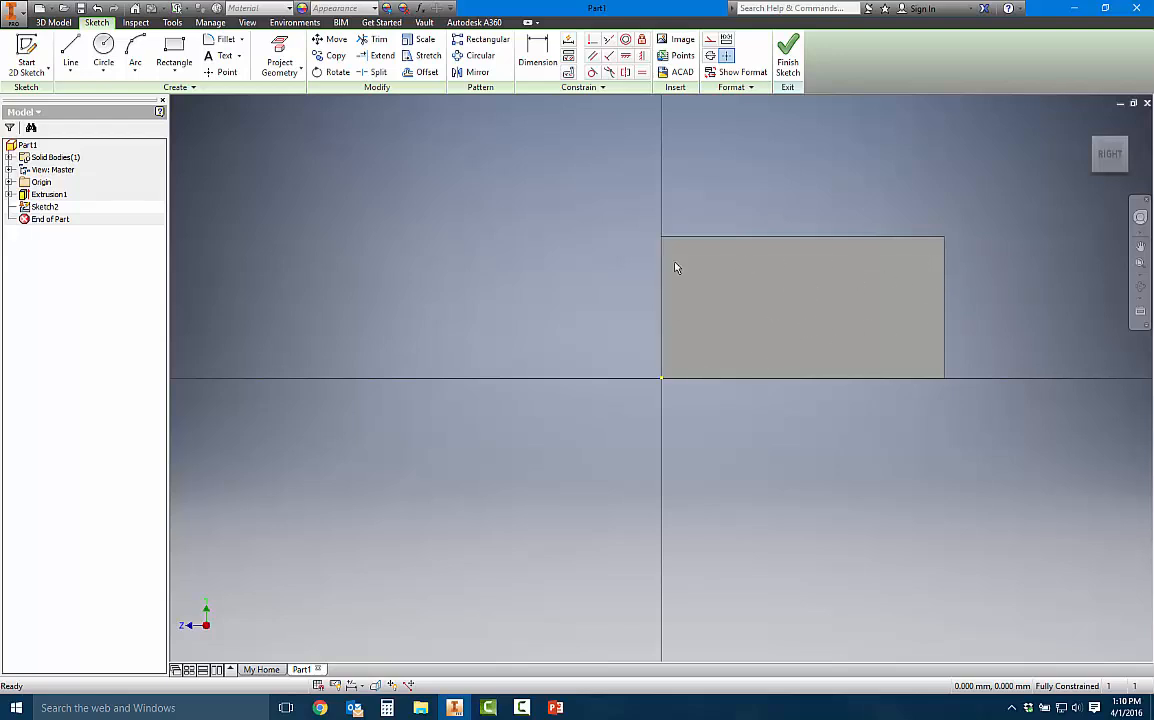
Step: Sketch a rectangle about 5 × 1.6 mm inward from the face's upper-right corner
{"action": "left_click", "coordinate": [176, 50]}
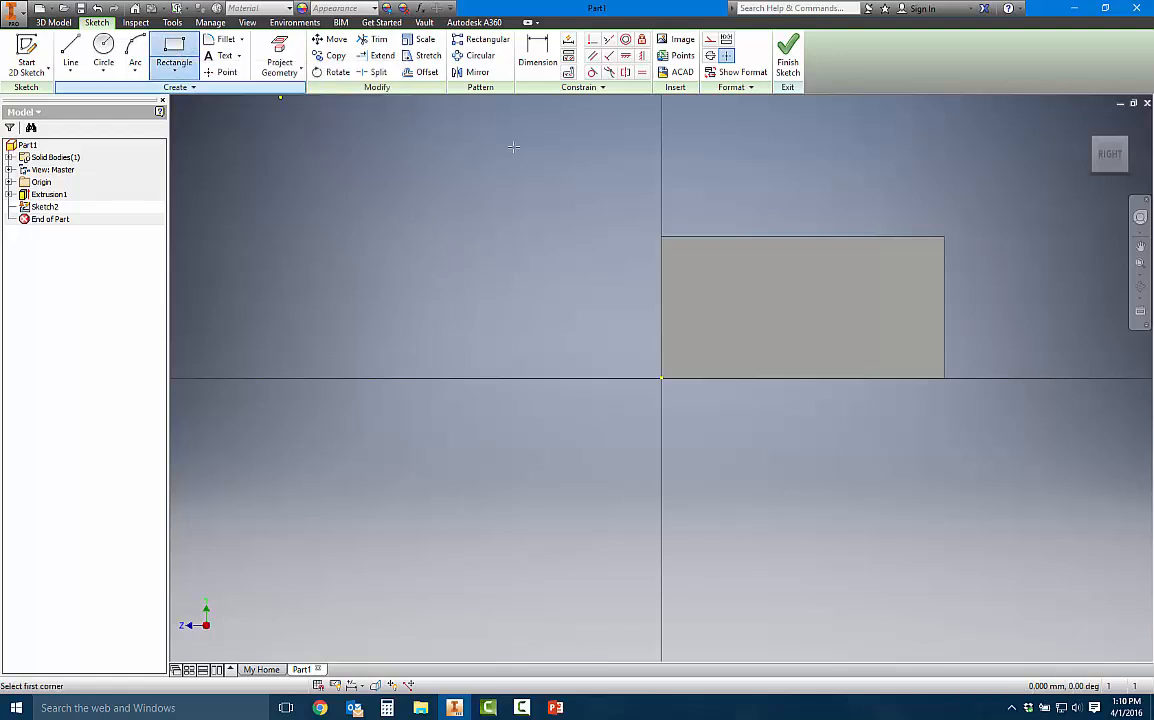
{"action": "left_click", "coordinate": [945, 236]}
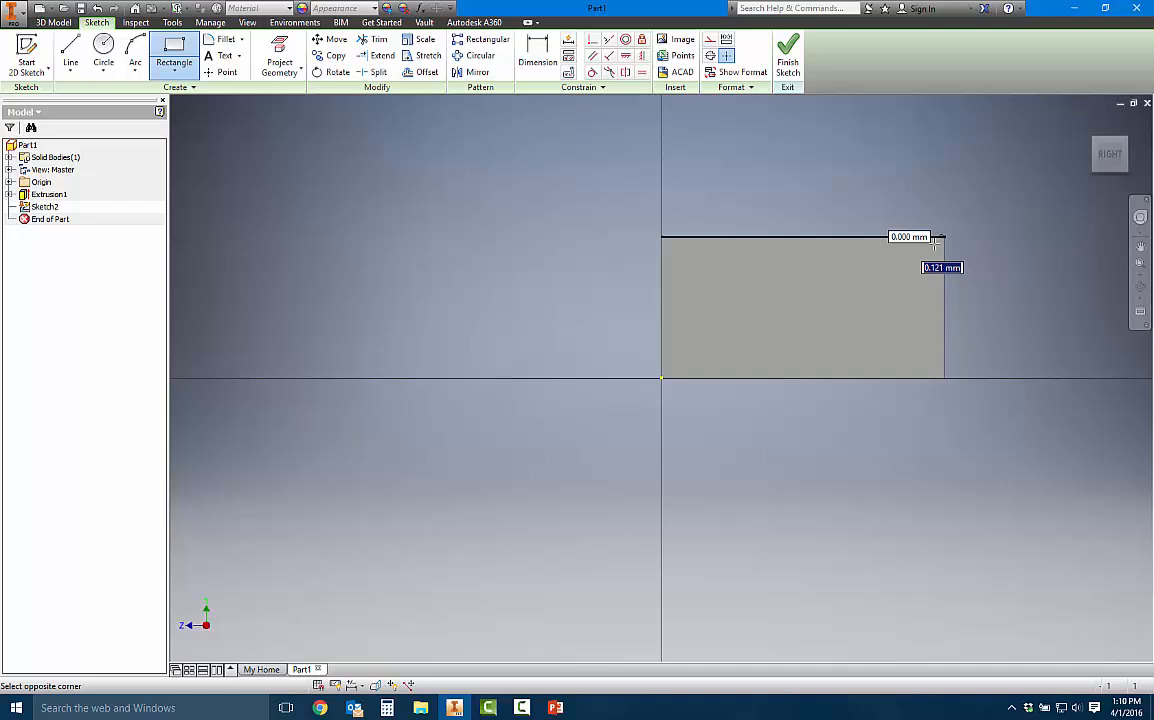
{"action": "left_click", "coordinate": [802, 281]}
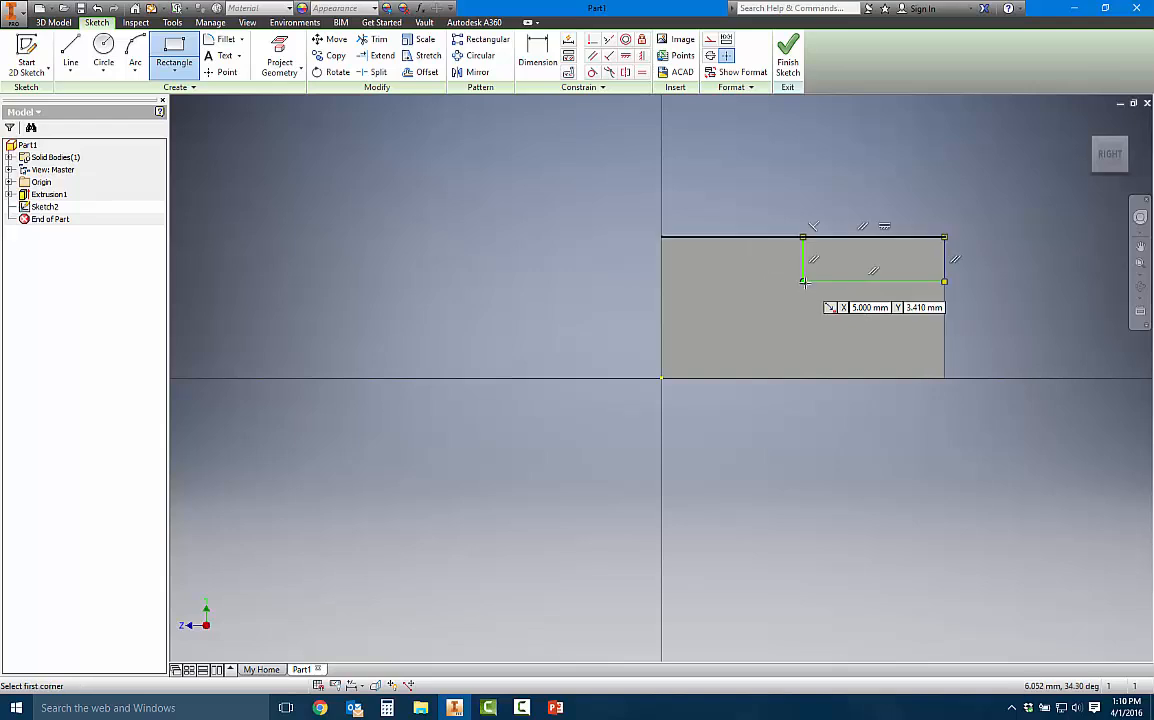
{"action": "key", "text": "d"}
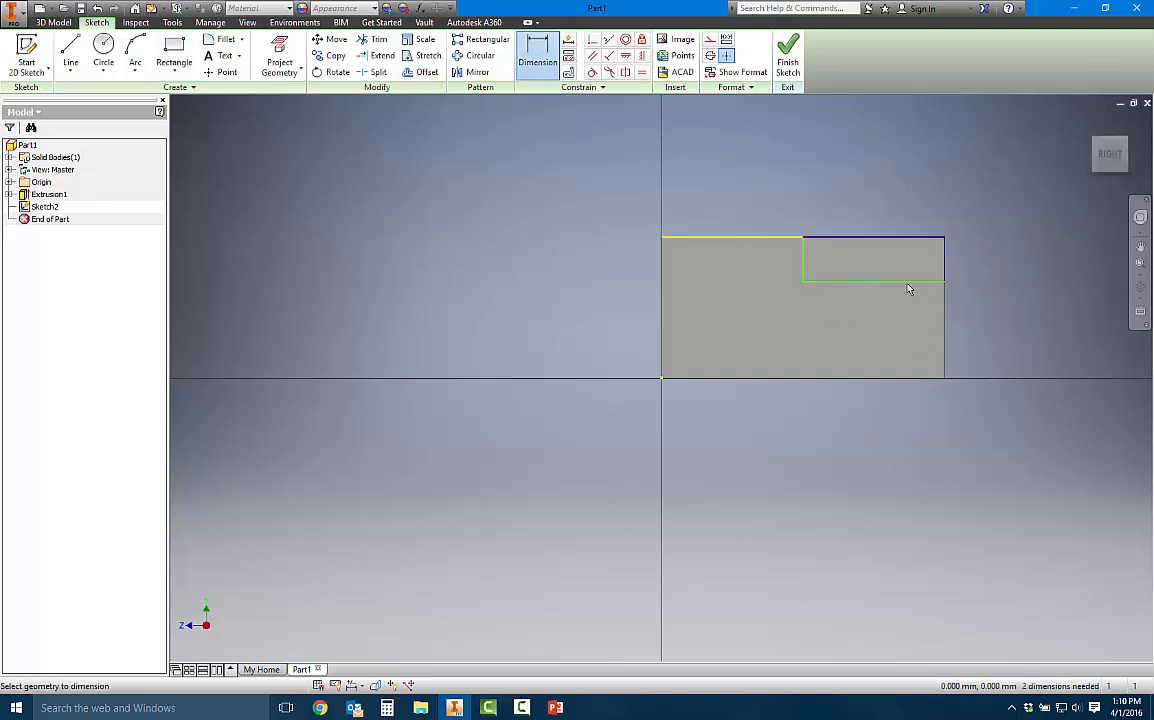
{"action": "left_click", "coordinate": [876, 236]}
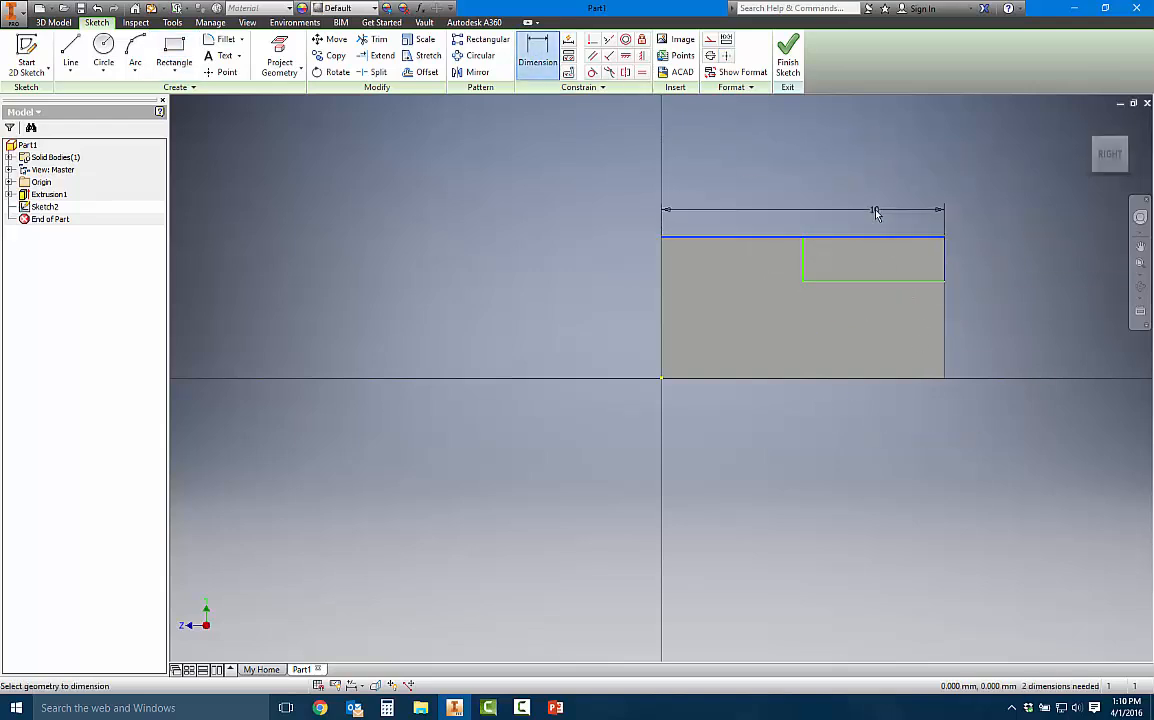
{"action": "key", "text": "Escape"}
Step: Dimension the upper rectangle 5 mm long and 1.5 mm high
{"action": "left_click", "coordinate": [879, 282]}
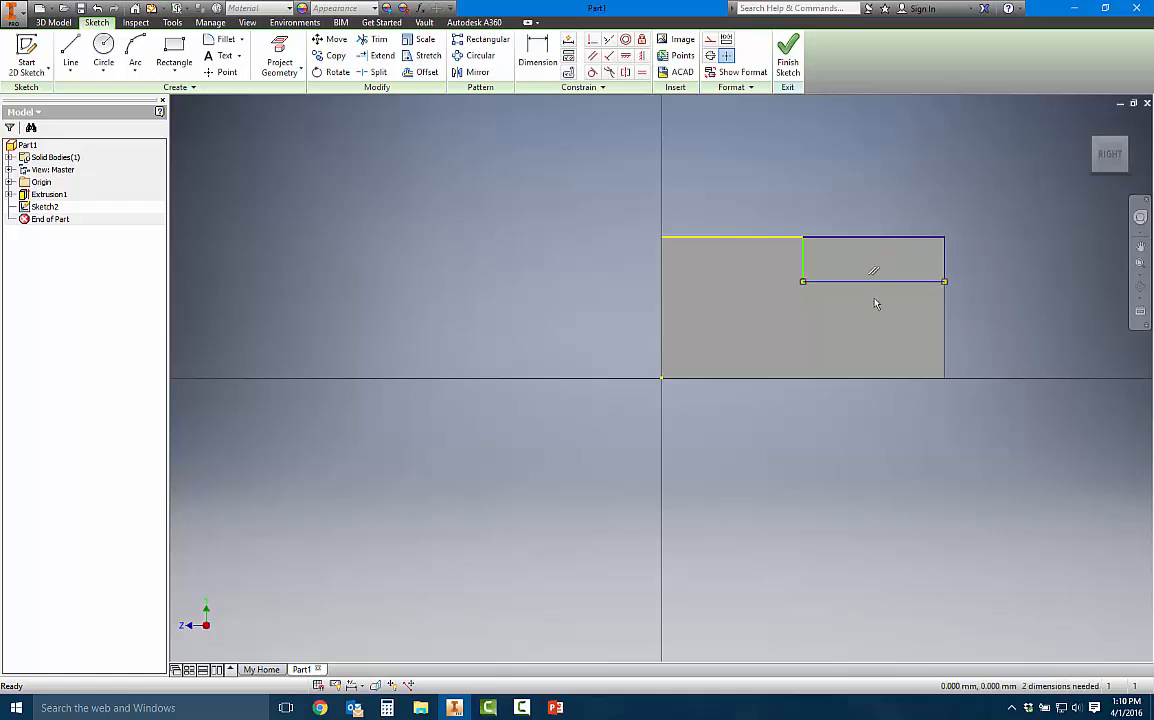
{"action": "key", "text": "d"}
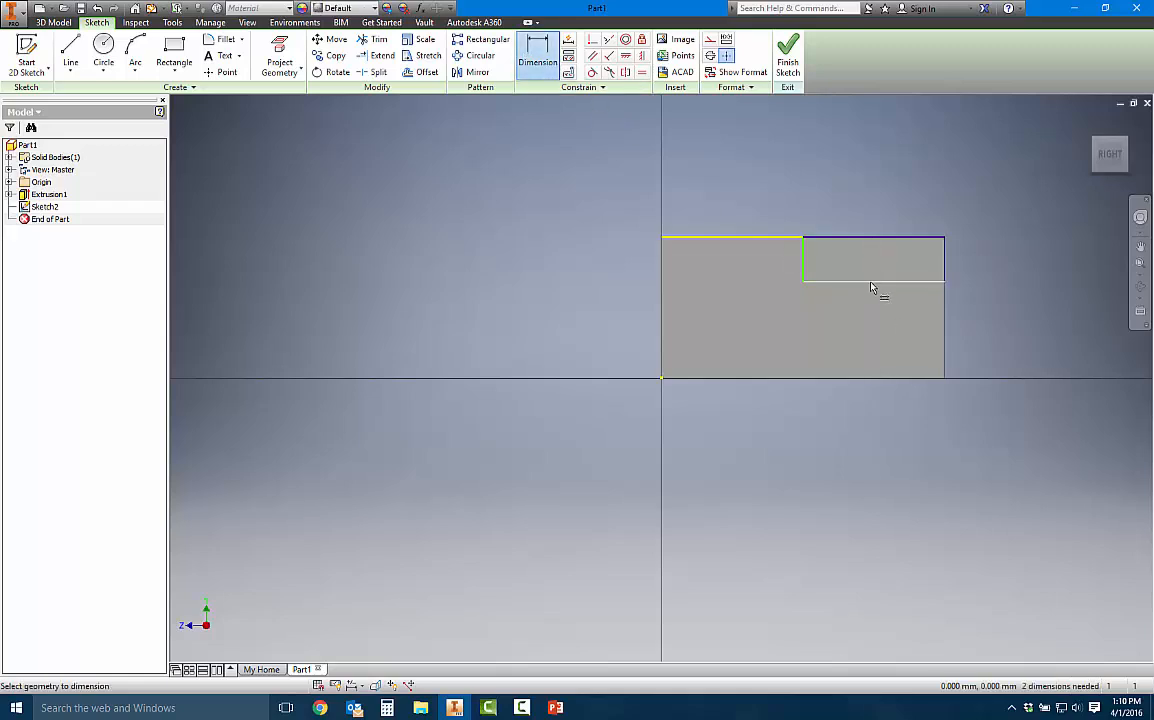
{"action": "left_click", "coordinate": [878, 281]}
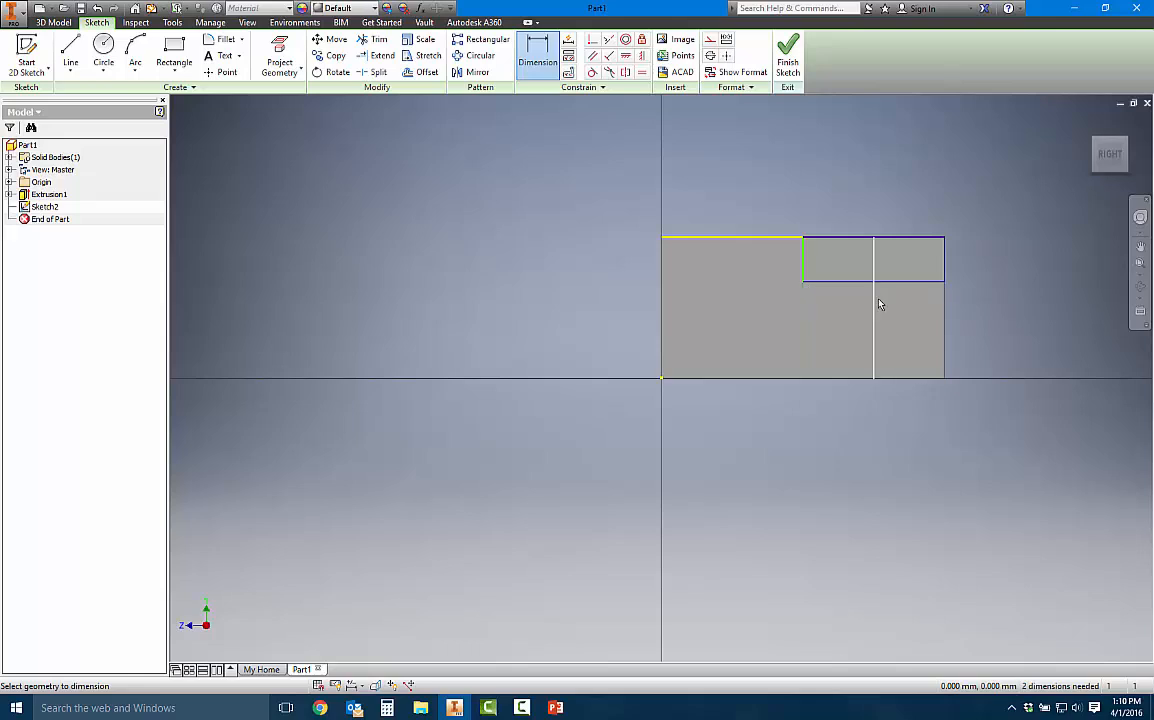
{"action": "left_click", "coordinate": [886, 303]}
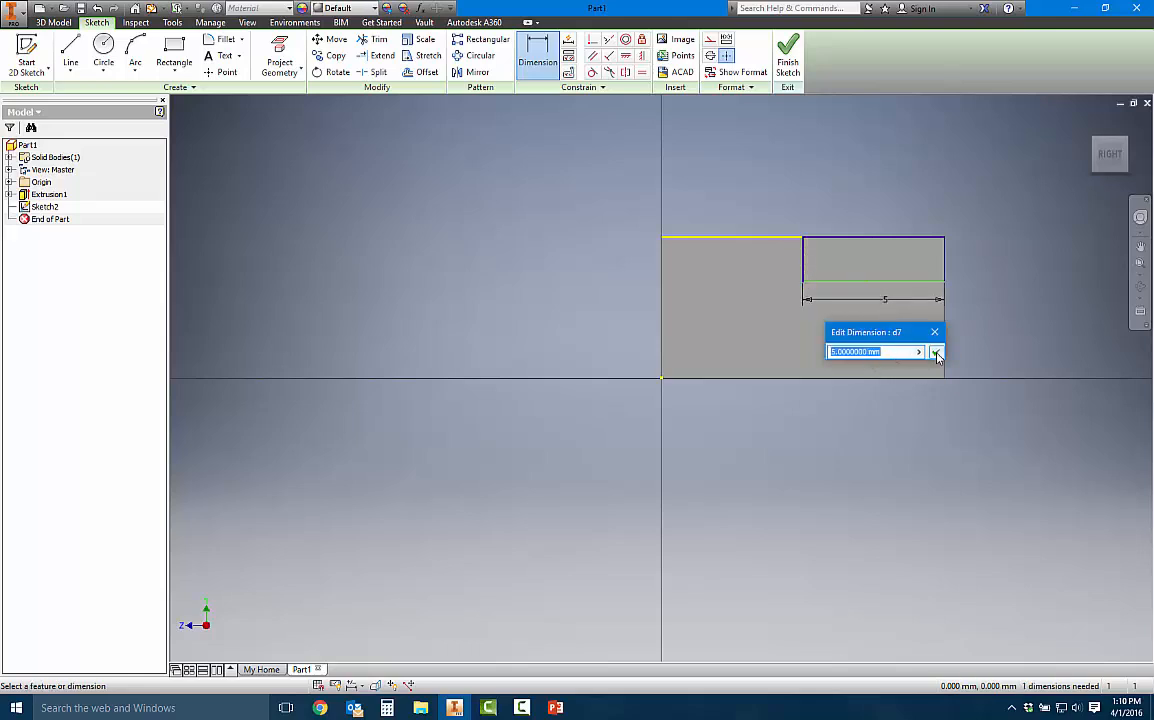
{"action": "key", "text": "Return"}
{"action": "left_click", "coordinate": [802, 264]}
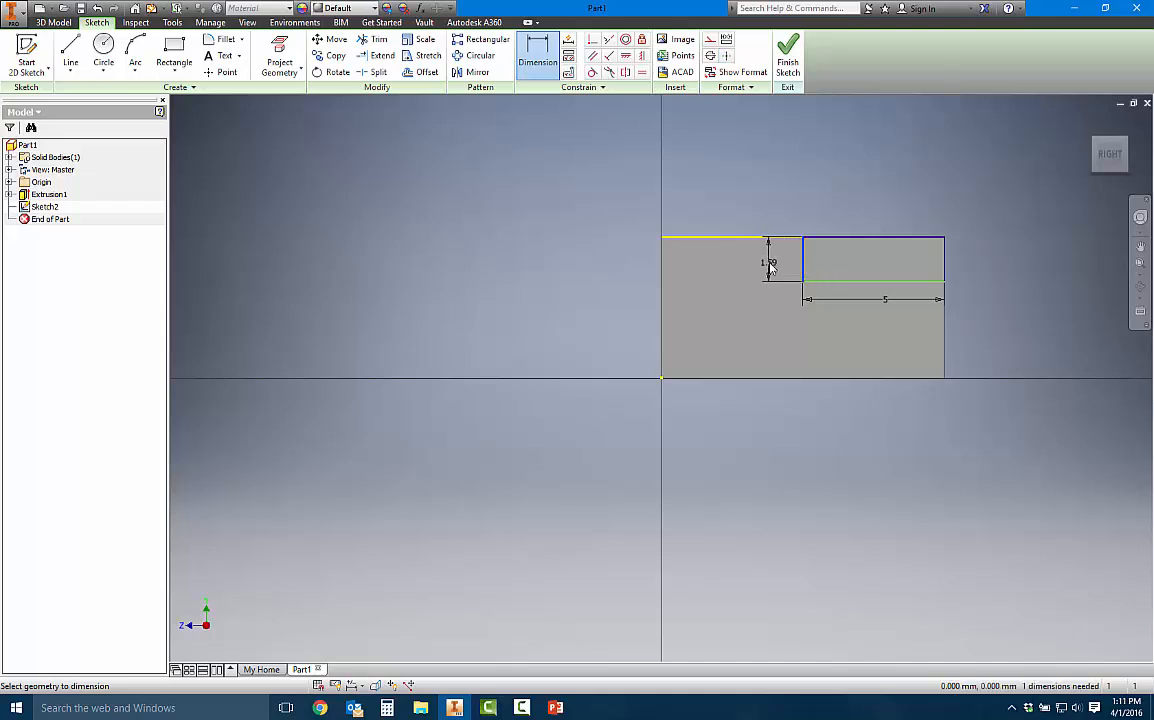
{"action": "left_click", "coordinate": [770, 262]}
{"action": "type", "text": "1.5"}
{"action": "key", "text": "Return"}
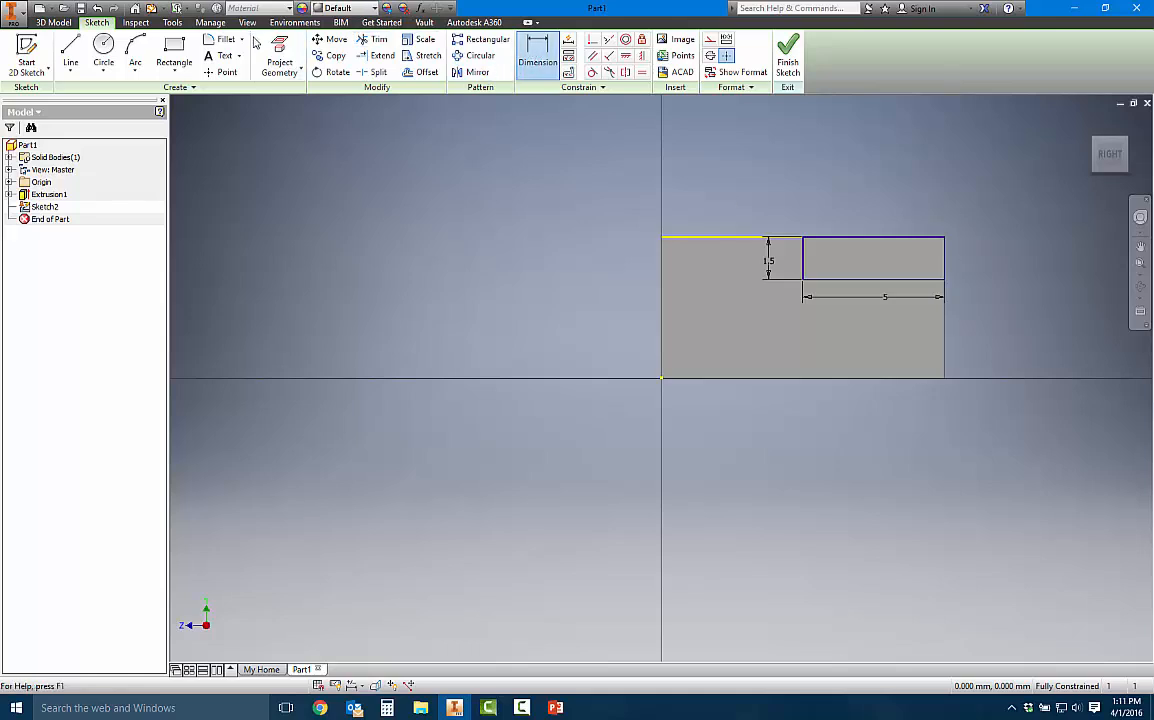
Step: Sketch a second rectangle about 5 × 1.5 mm inward from the face's lower-right corner, aligned with the upper rectangle
{"action": "left_click", "coordinate": [174, 55]}
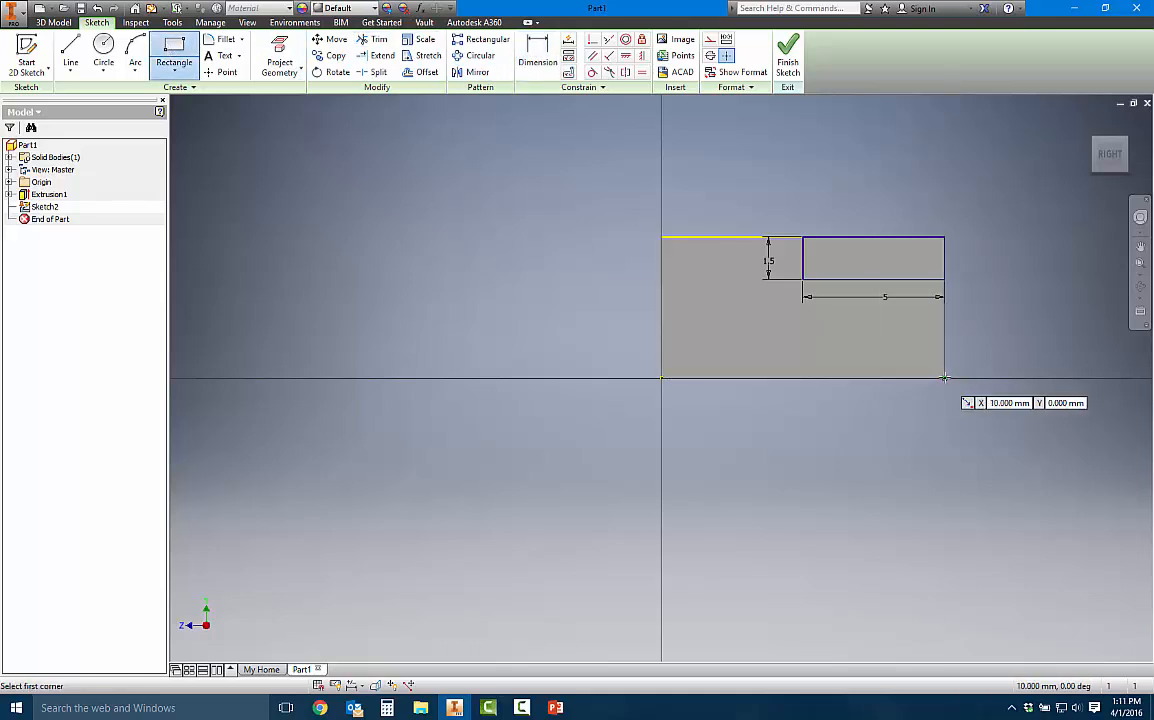
{"action": "left_click", "coordinate": [943, 377]}
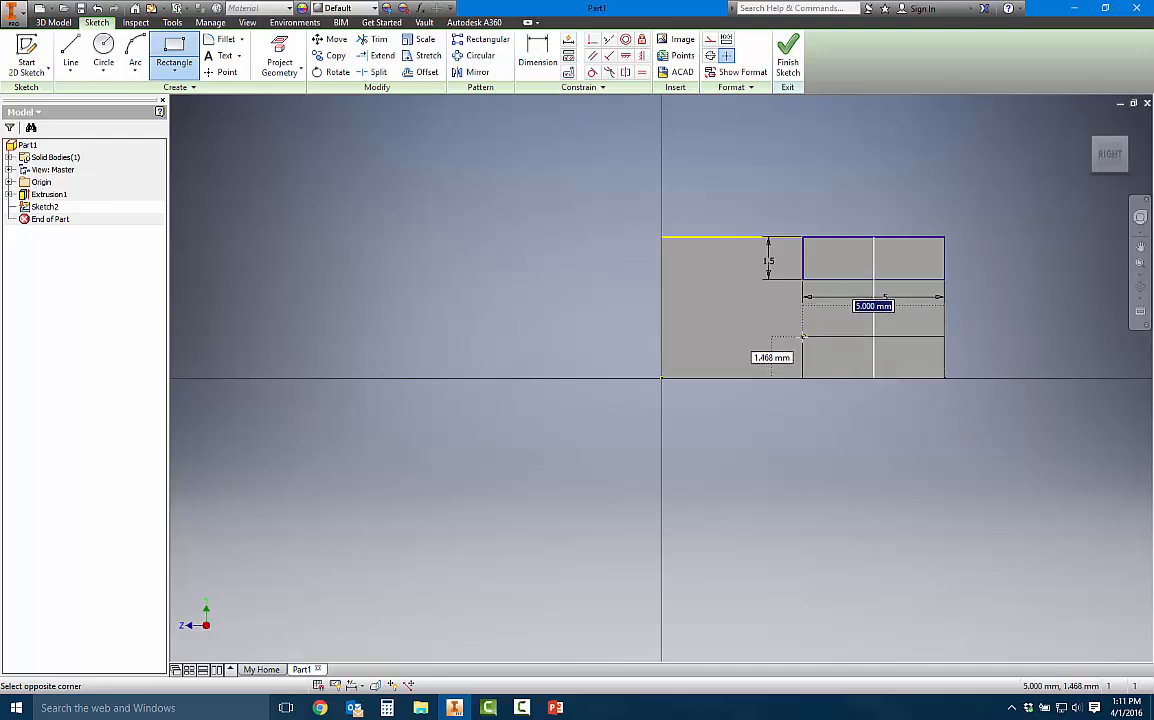
{"action": "left_click", "coordinate": [802, 335]}
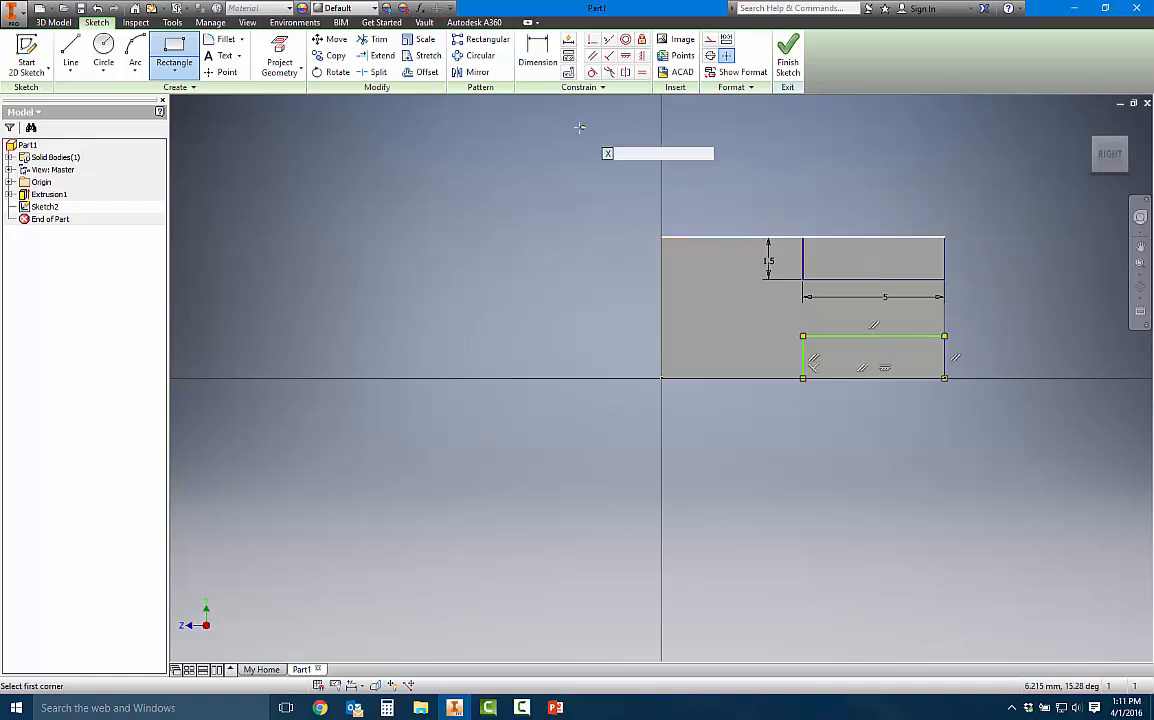
Step: Dimension the lower rectangle's length and link it to the upper rectangle's length dimension
{"action": "left_click", "coordinate": [544, 49]}
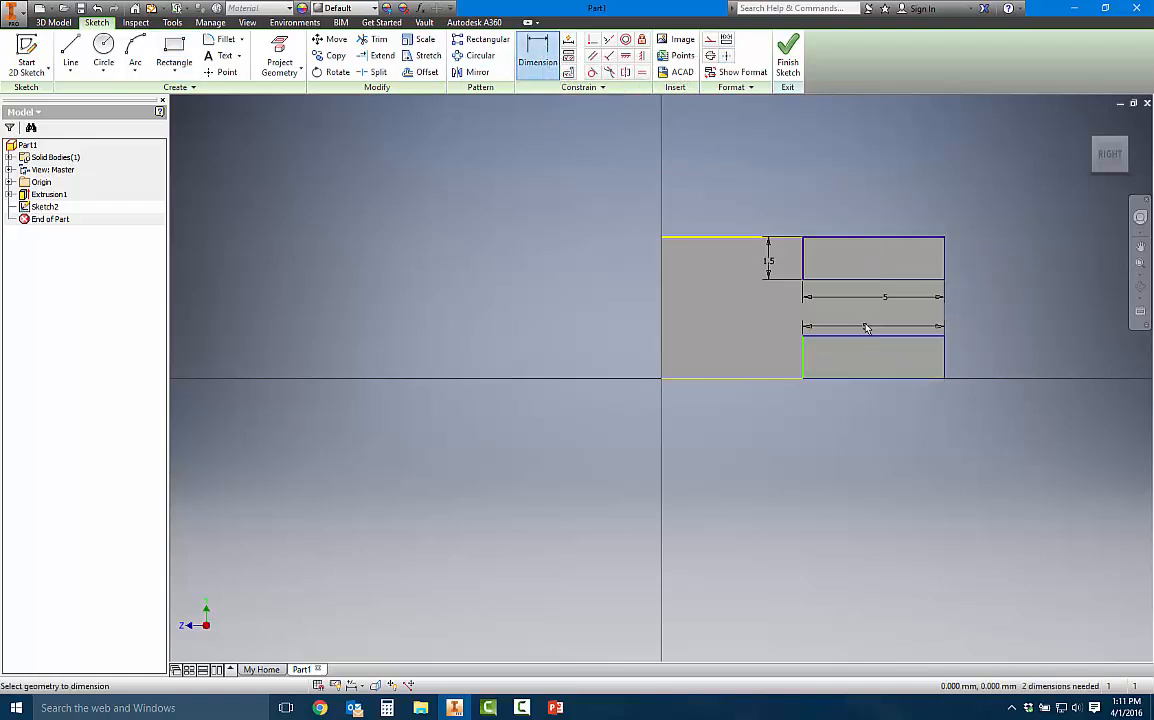
{"action": "left_click", "coordinate": [862, 335]}
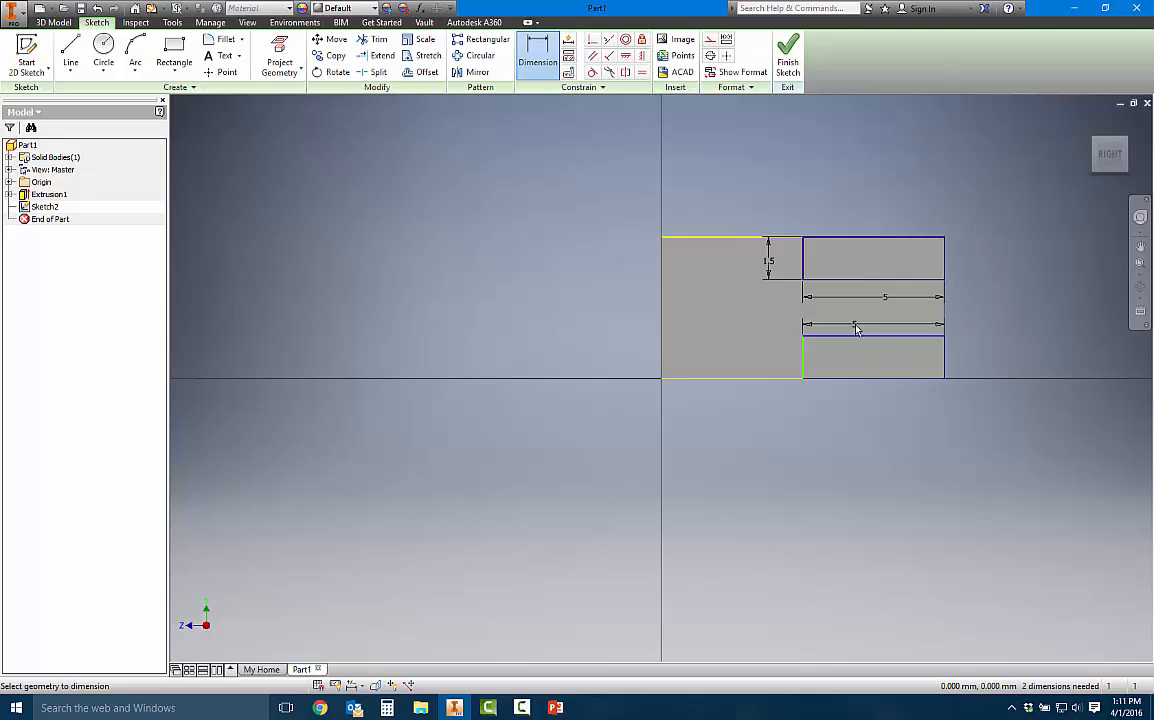
{"action": "left_click", "coordinate": [856, 329]}
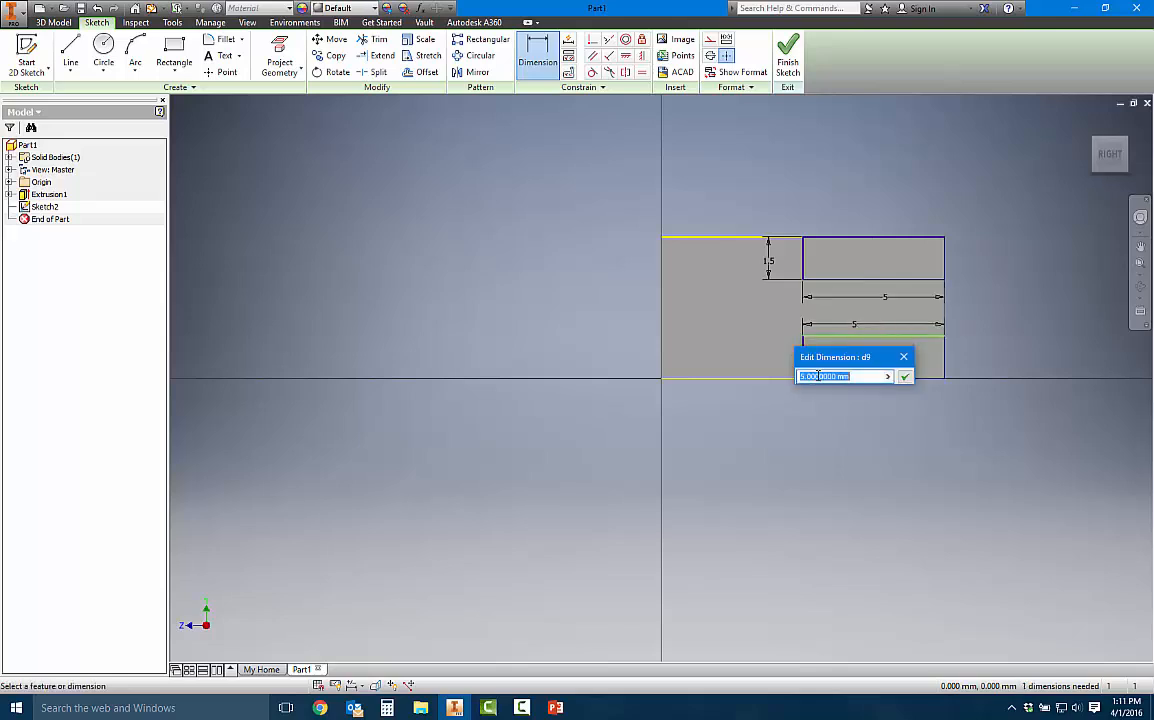
{"action": "left_click", "coordinate": [889, 299]}
{"action": "left_click", "coordinate": [906, 377]}
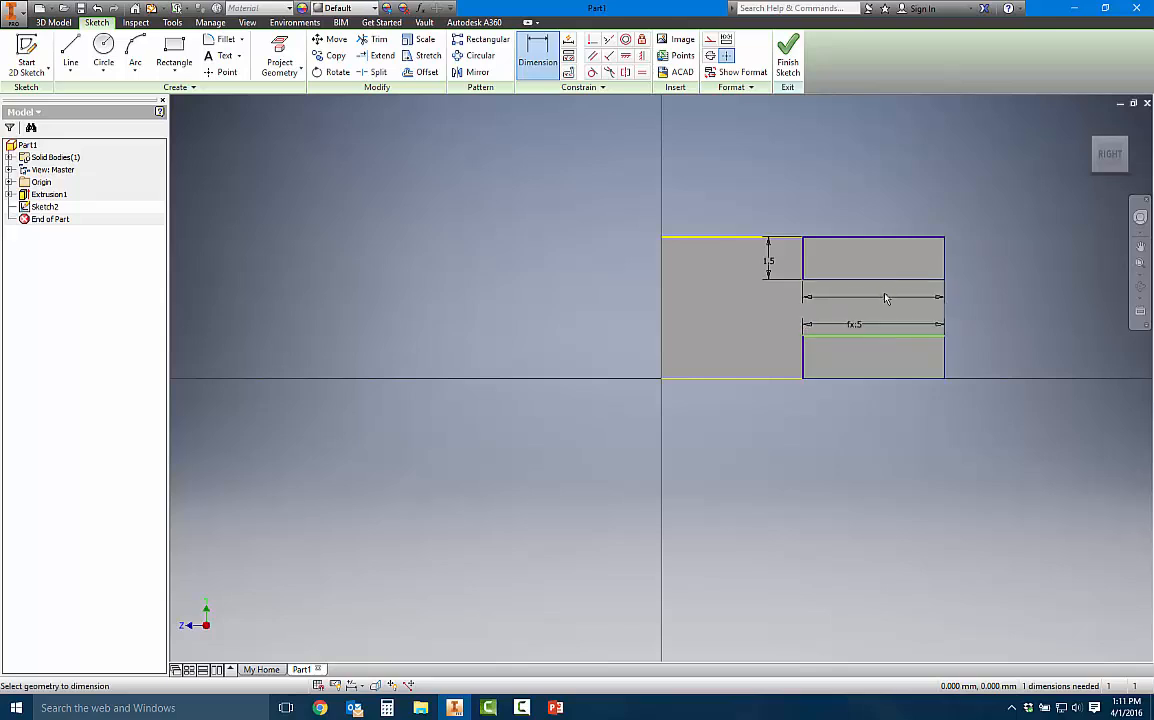
Step: Dimension the lower rectangle's height and link it to the upper rectangle's height dimension d8
{"action": "left_click", "coordinate": [801, 358]}
{"action": "left_click", "coordinate": [787, 364]}
{"action": "left_click", "coordinate": [772, 266]}
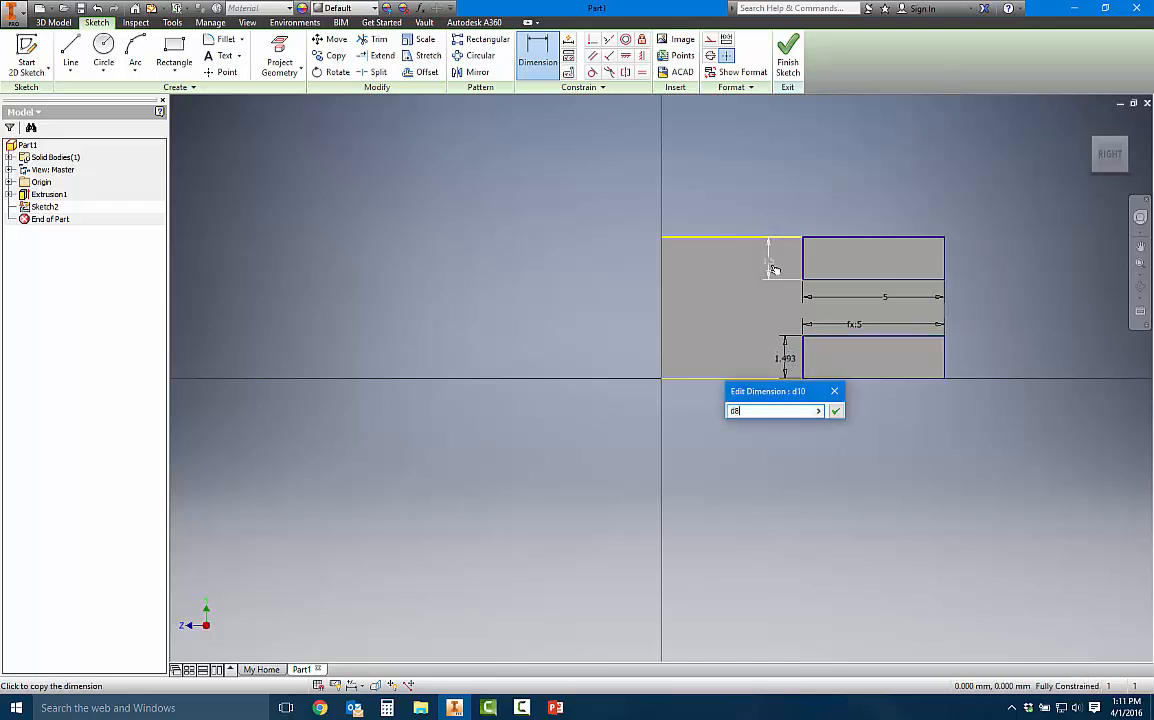
{"action": "left_click", "coordinate": [835, 411]}
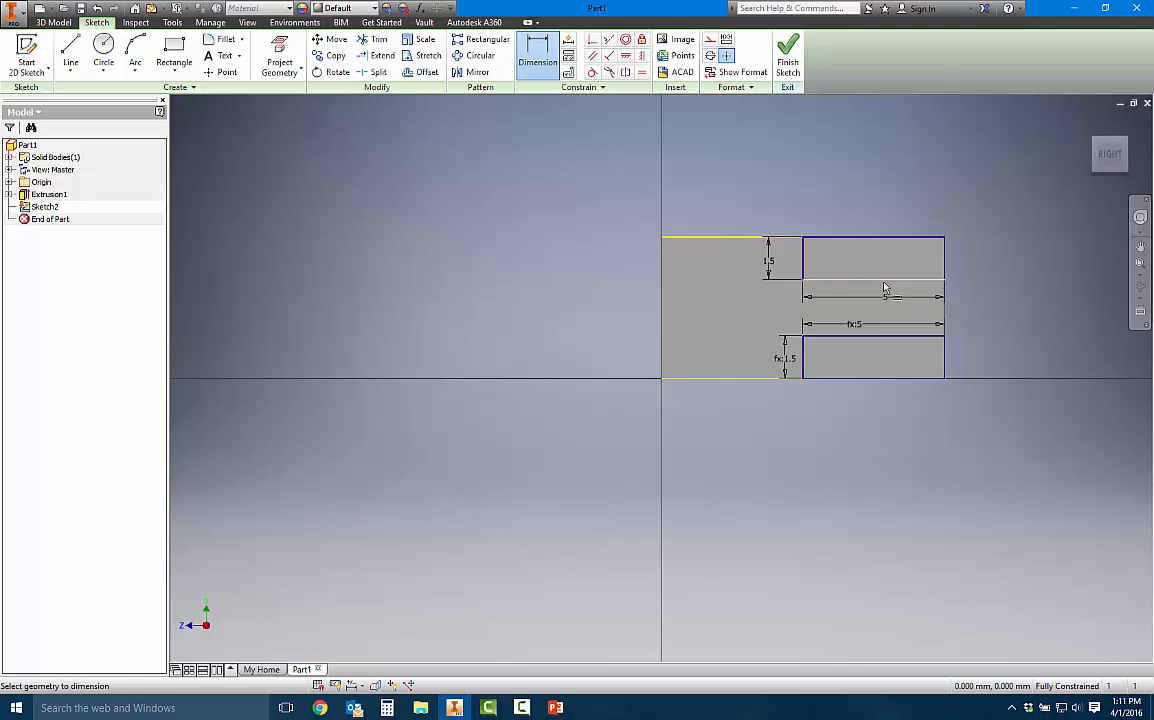
Step: Test the linked dimensions by setting the upper rectangle's length to 4 mm, and undo the change
{"action": "double_click", "coordinate": [857, 300]}
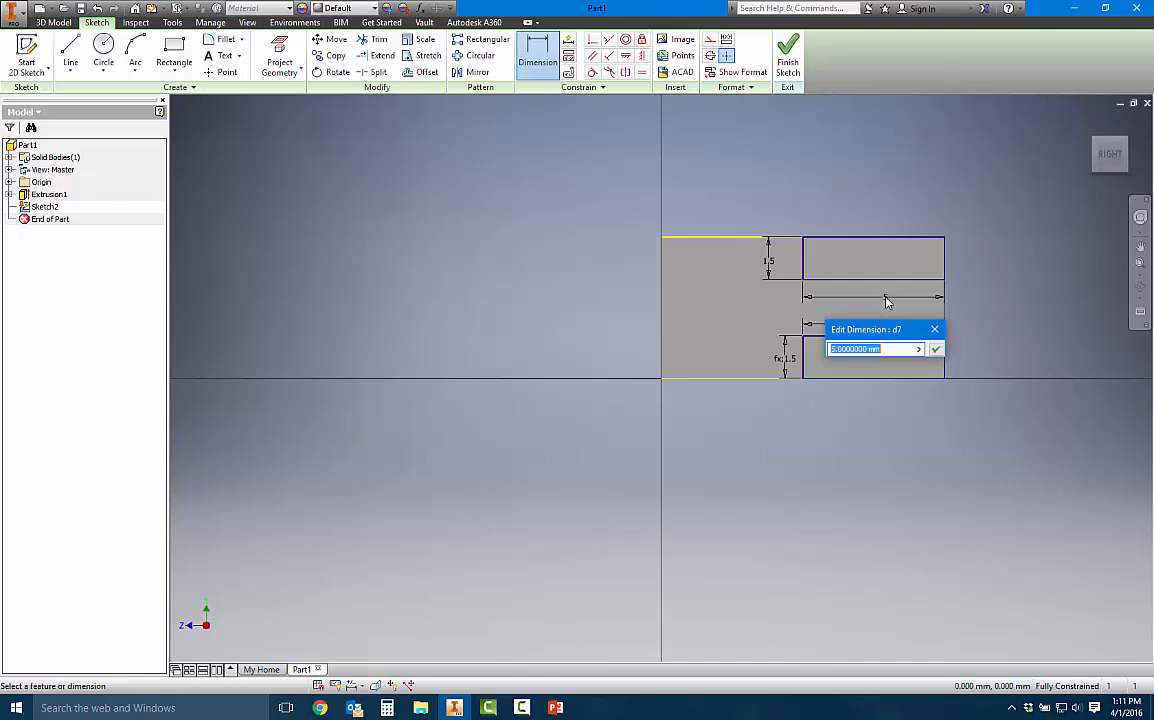
{"action": "left_click", "coordinate": [841, 348]}
{"action": "type", "text": "4"}
{"action": "key", "text": "Return"}
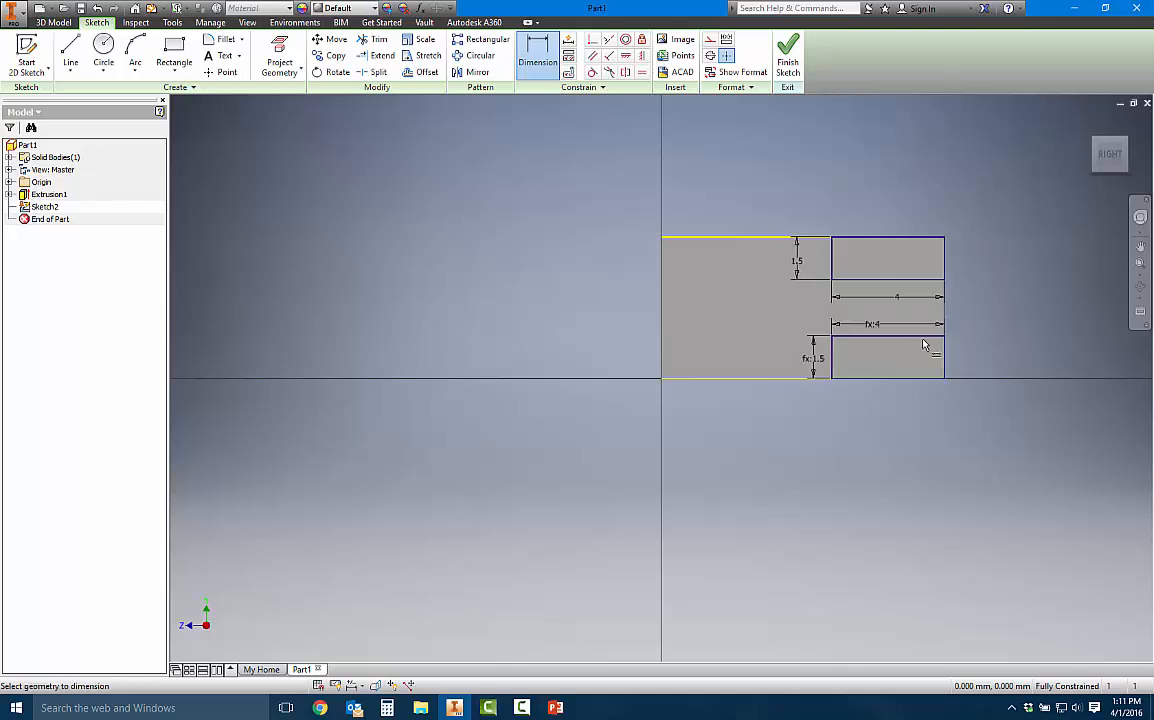
{"action": "key", "text": "ctrl+z"}
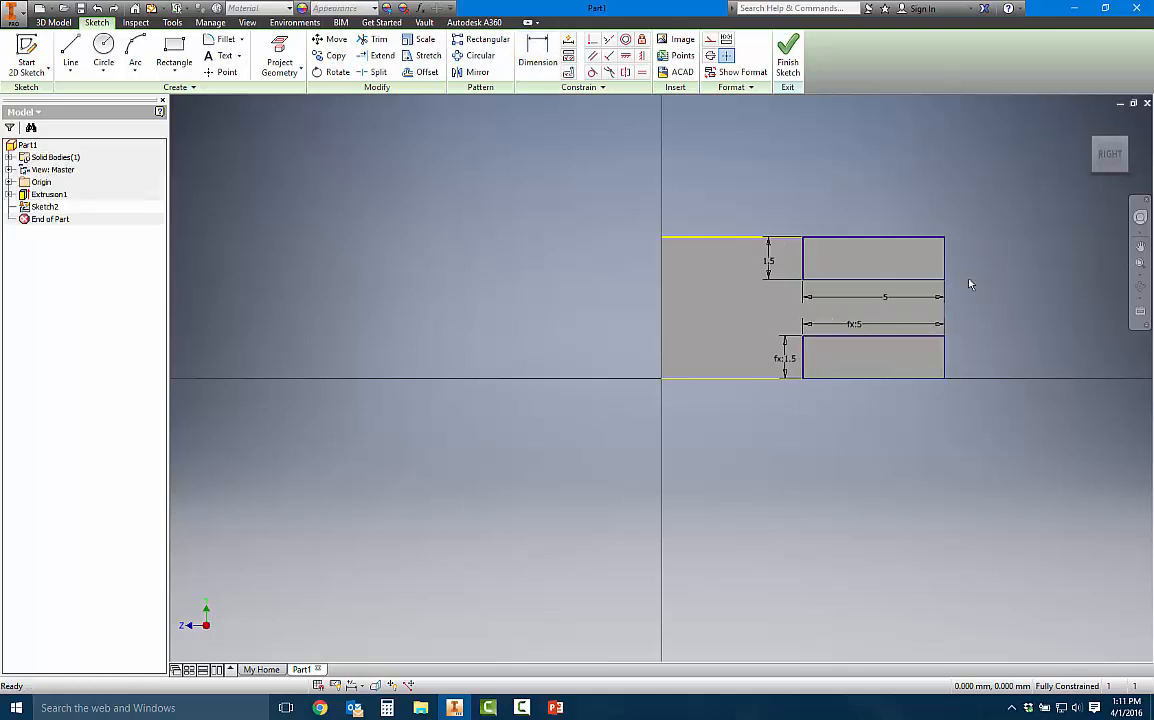
Step: Check the linked expression in the lower rectangle's length dimension and finish the sketch
{"action": "double_click", "coordinate": [858, 325]}
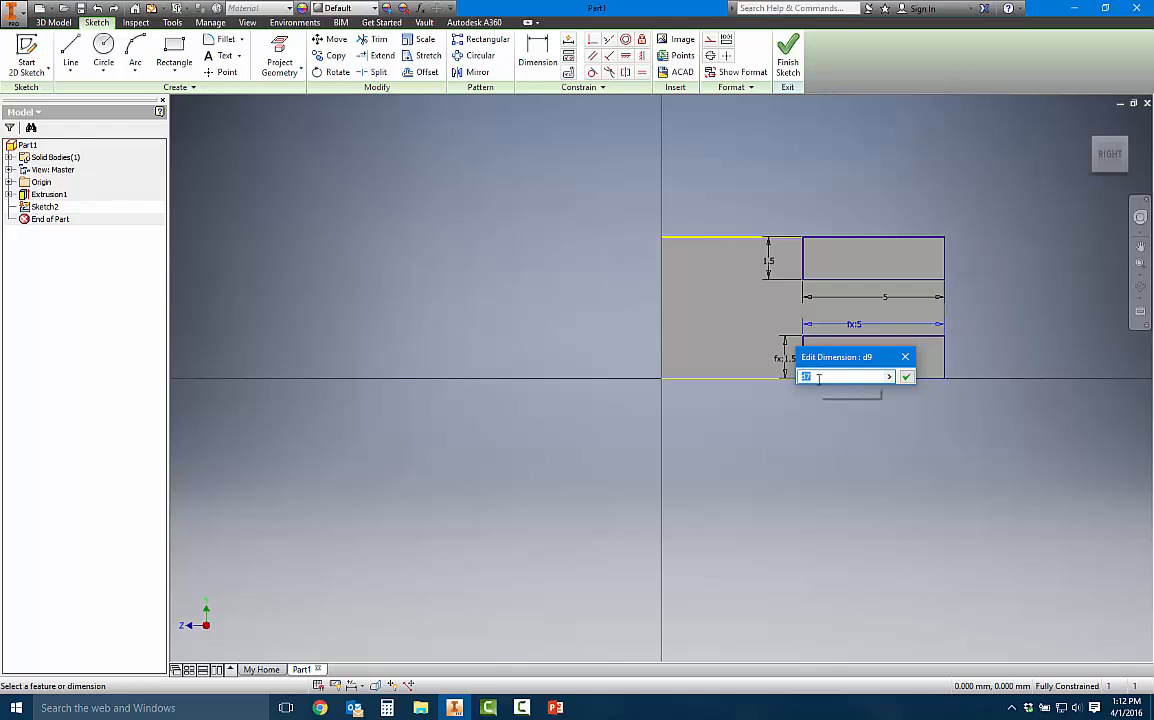
{"action": "left_click", "coordinate": [822, 377]}
{"action": "key", "text": "Return"}
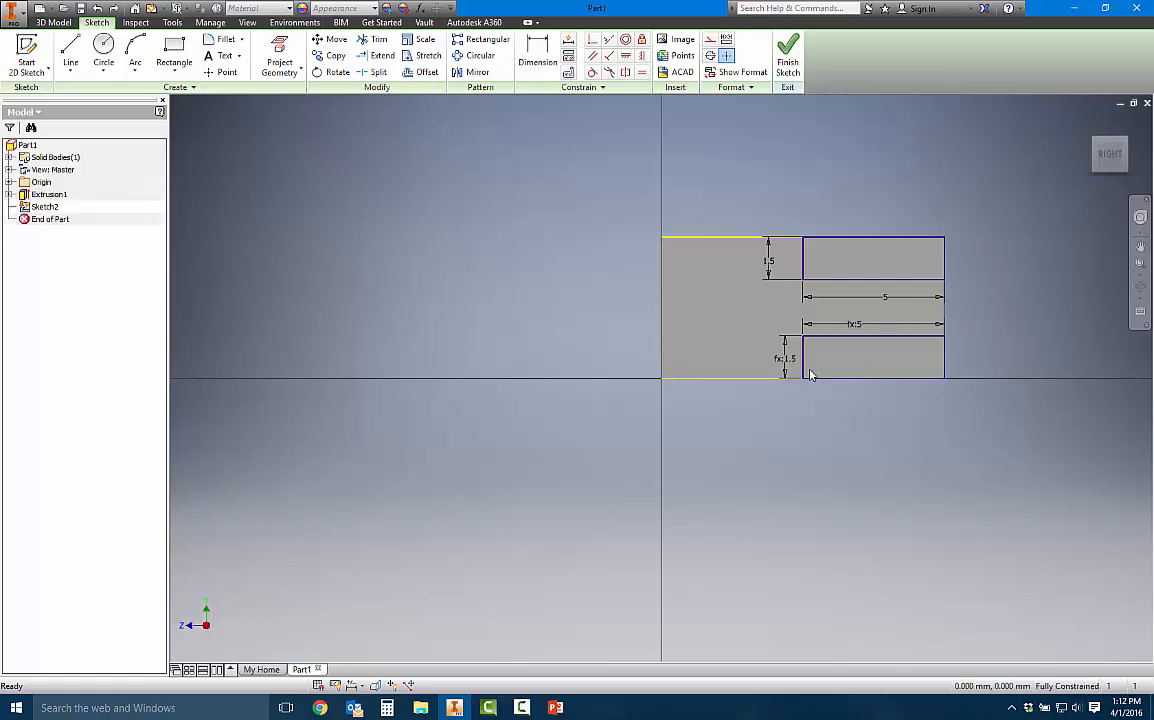
{"action": "left_click", "coordinate": [789, 56]}
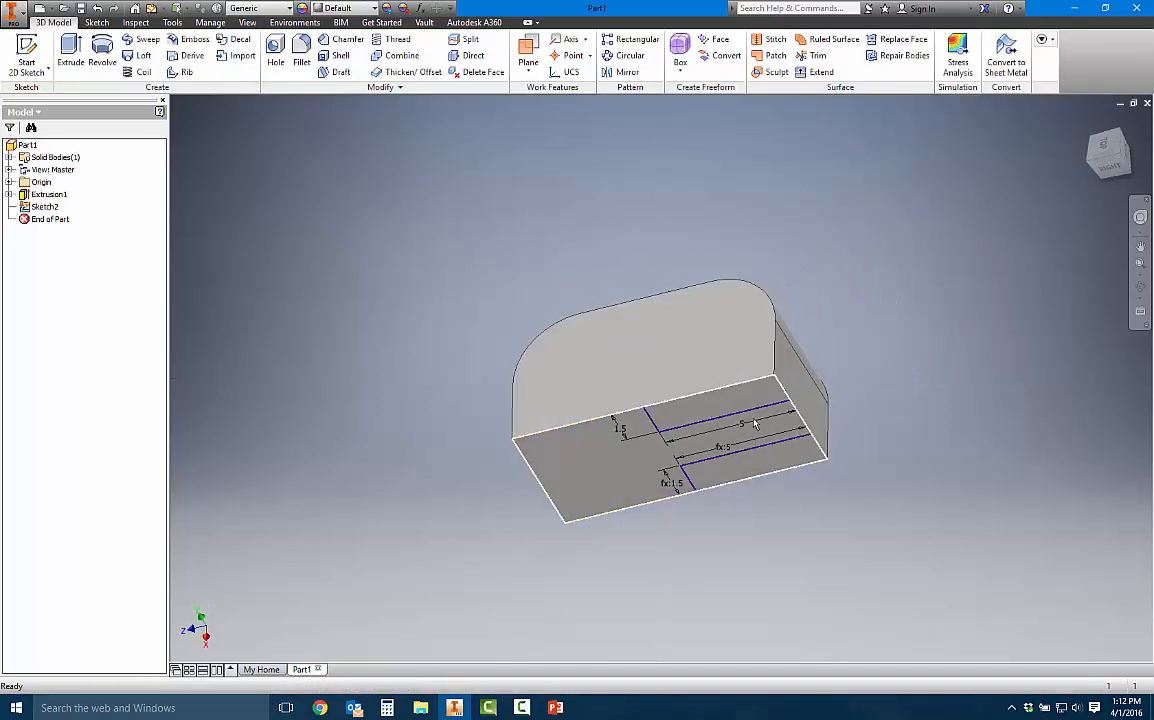
Step: Extrude both linked rectangles as a 5 mm cut into the body, removing material from its two sides
{"action": "left_click", "coordinate": [70, 50]}
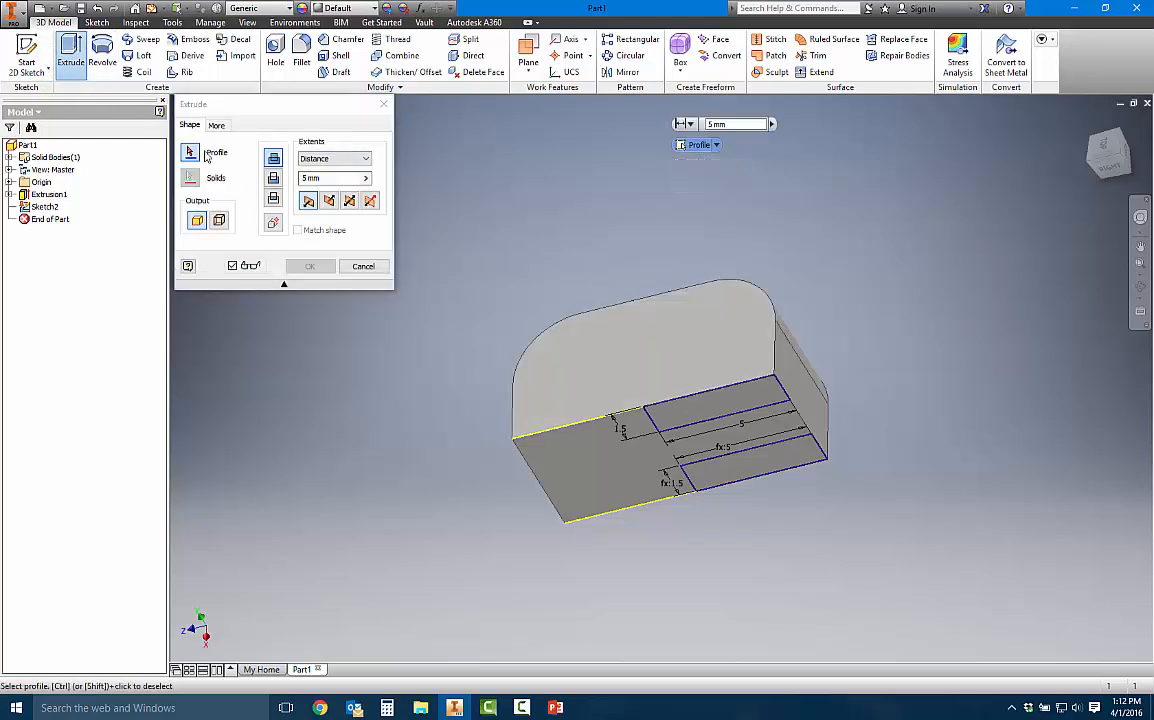
{"action": "left_click", "coordinate": [689, 412]}
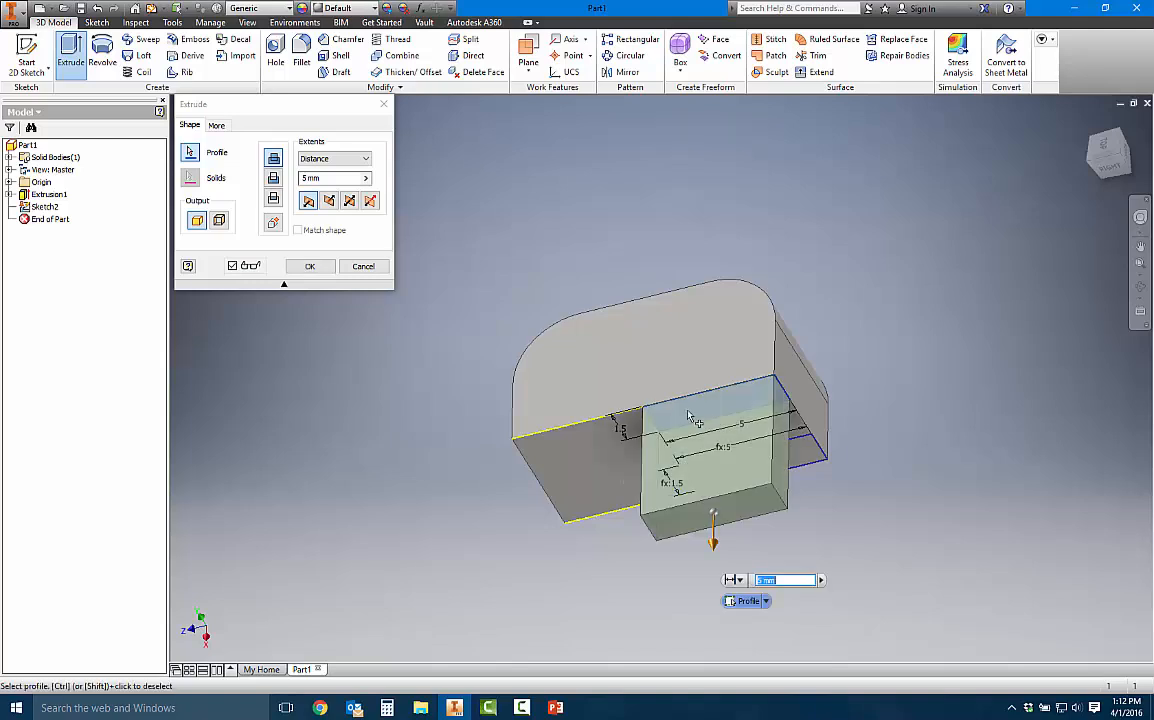
{"action": "left_click", "coordinate": [812, 455]}
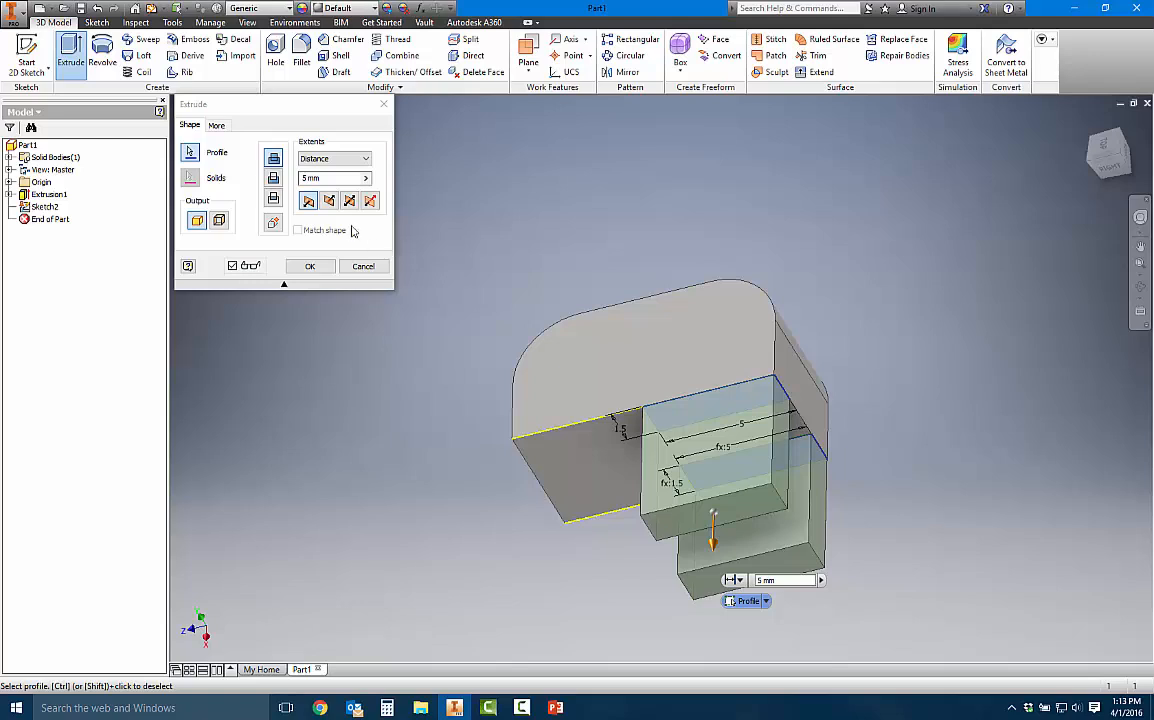
{"action": "left_click", "coordinate": [273, 180]}
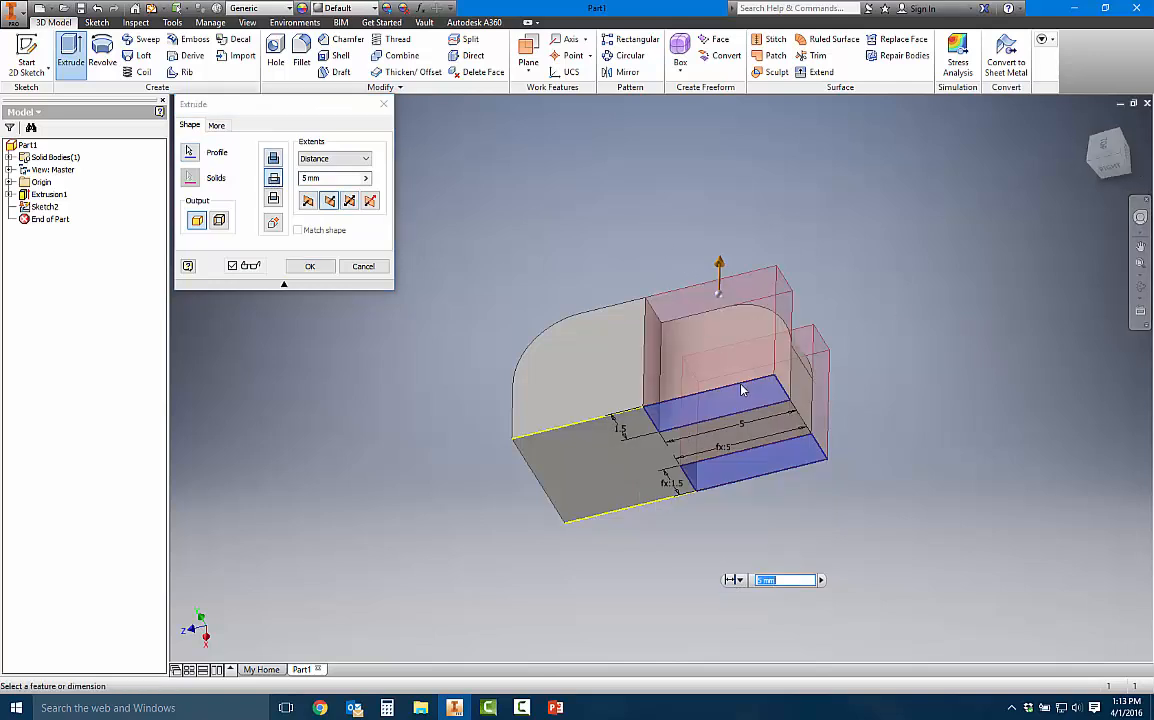
{"action": "left_click", "coordinate": [1141, 289]}
{"action": "left_click_drag", "start_coordinate": [645, 352], "coordinate": [685, 332]}
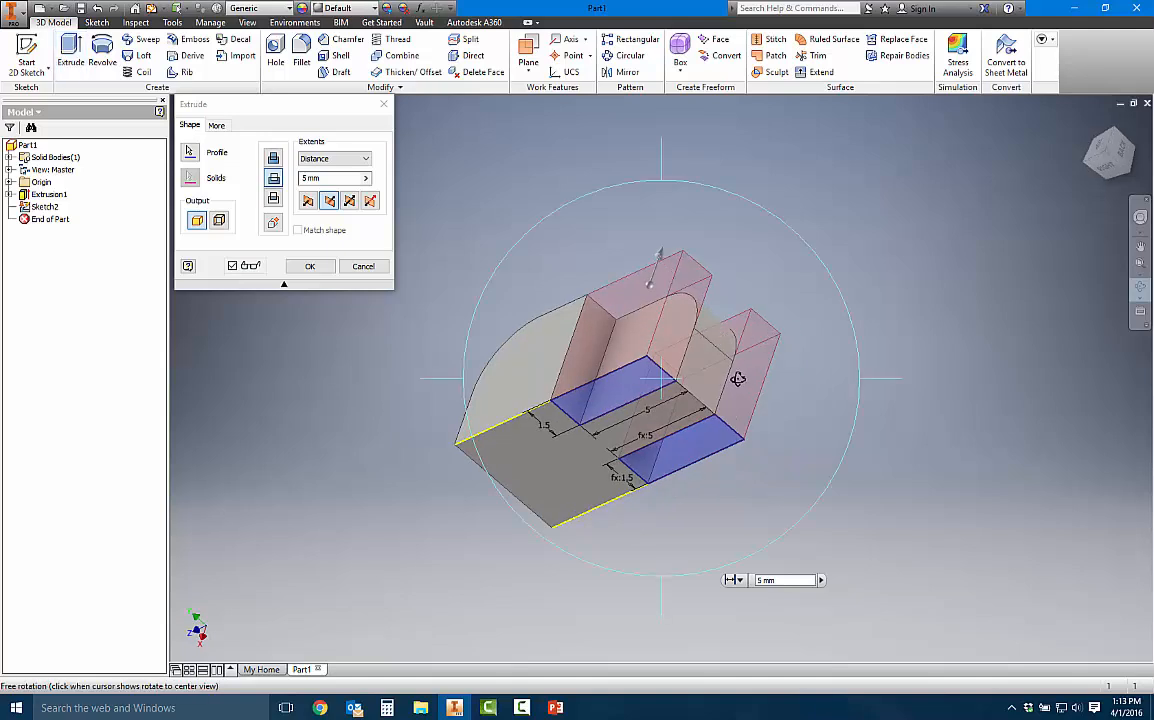
{"action": "key", "text": "Escape"}
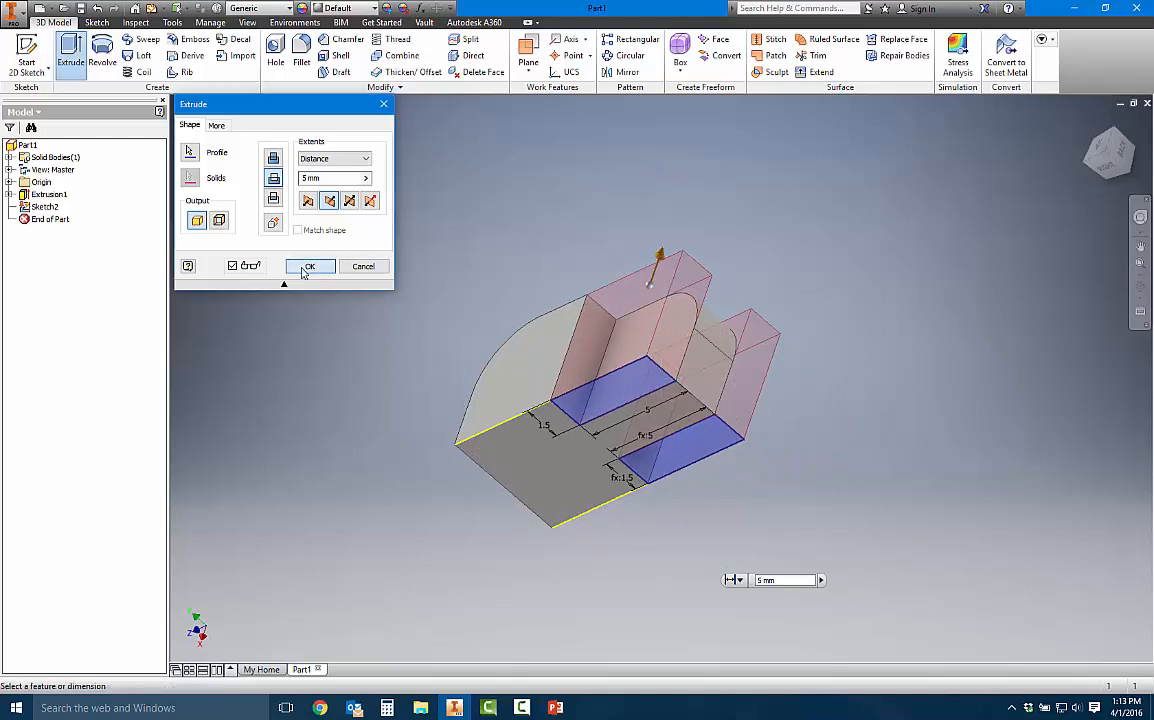
{"action": "left_click", "coordinate": [305, 266]}
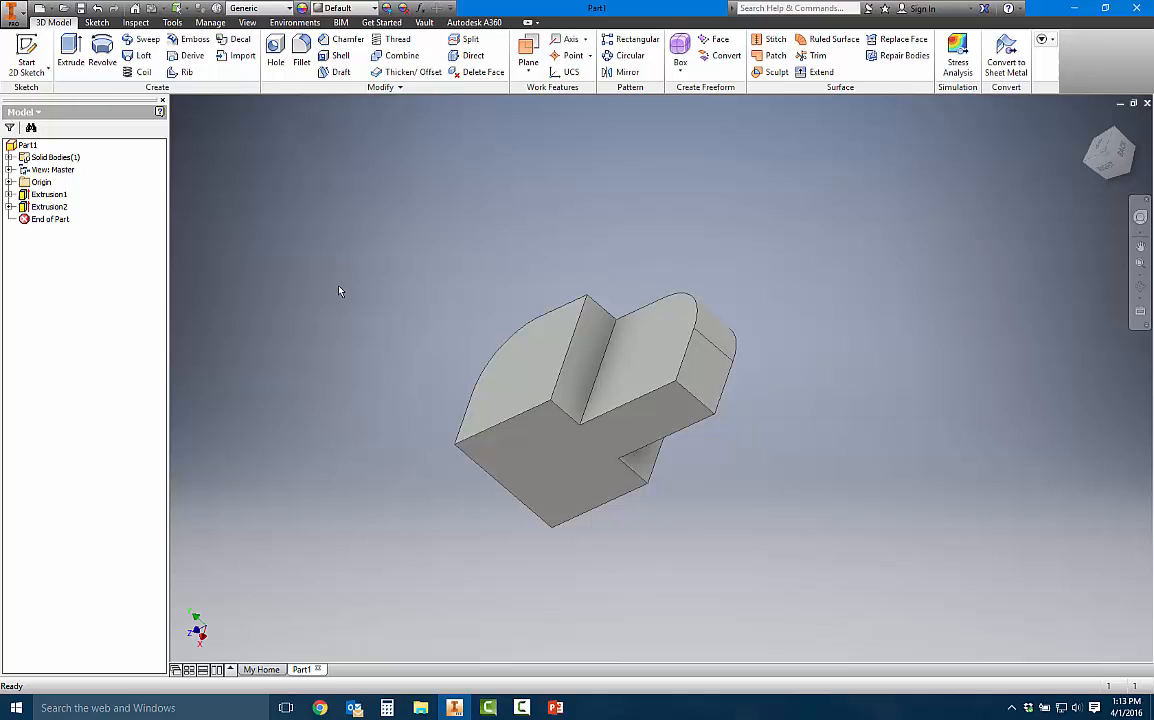
Step: Start a sketch on the flat side face of the thinned section and draw a circle about 1.25 mm in diameter near its middle
{"action": "left_click", "coordinate": [1140, 286]}
{"action": "left_click_drag", "start_coordinate": [623, 381], "coordinate": [289, 256]}
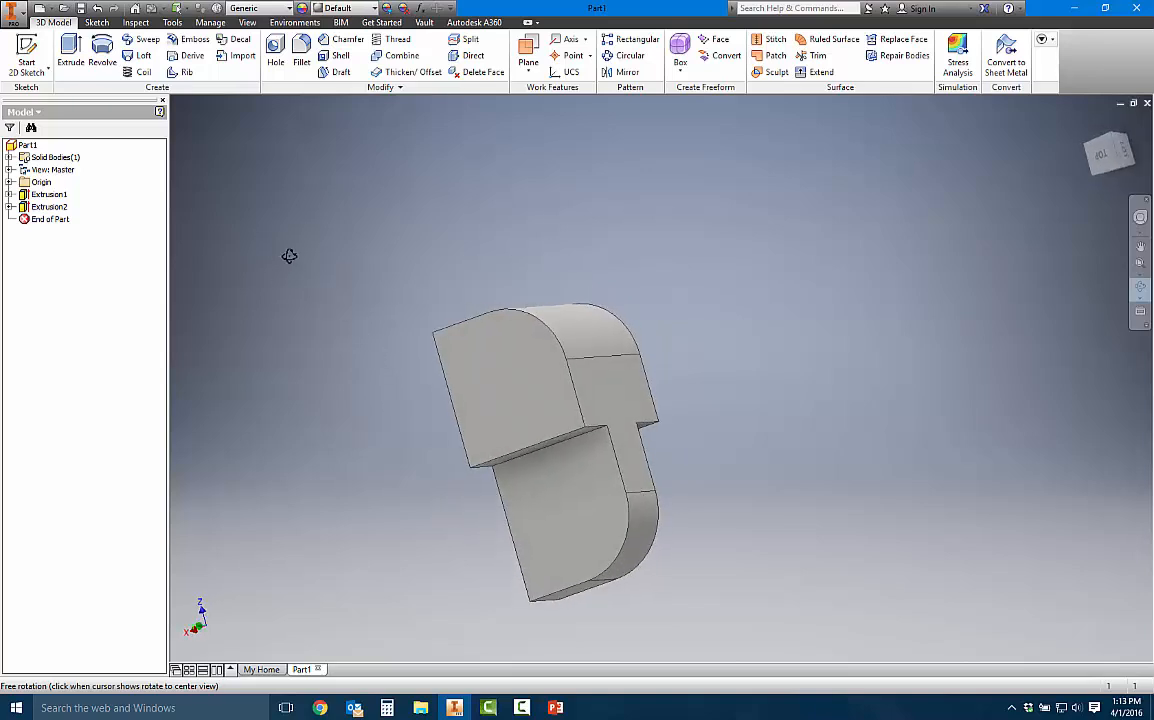
{"action": "key", "text": "Escape"}
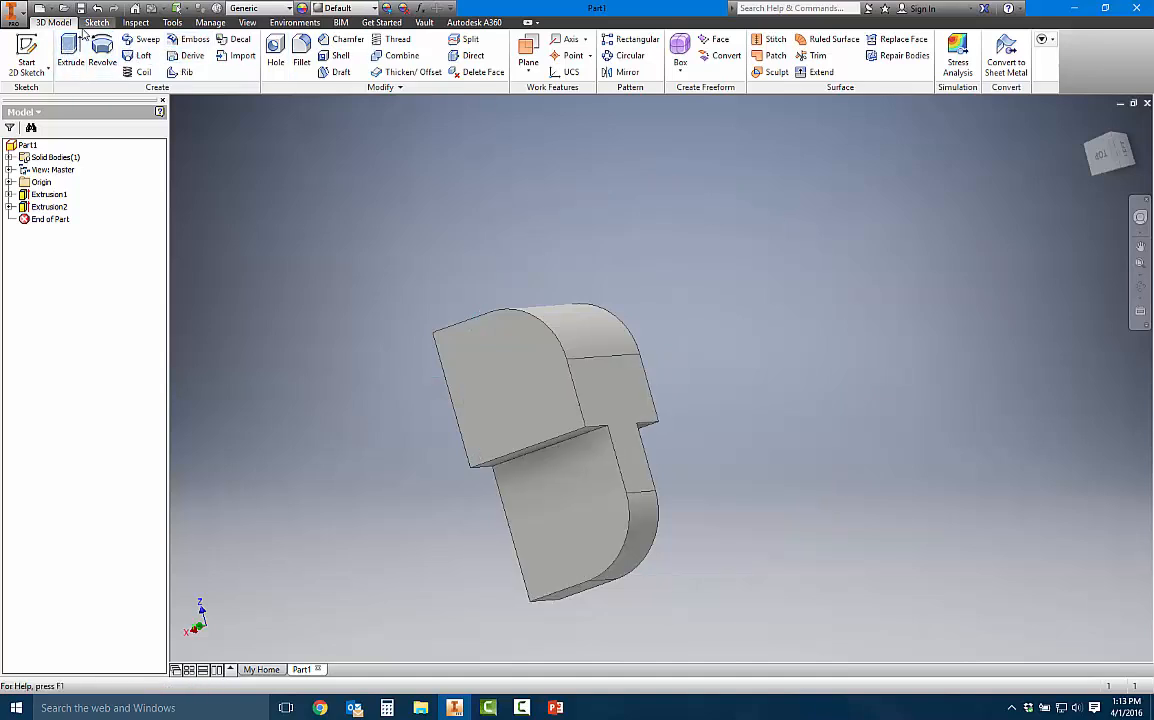
{"action": "left_click", "coordinate": [27, 56]}
{"action": "left_click", "coordinate": [588, 527]}
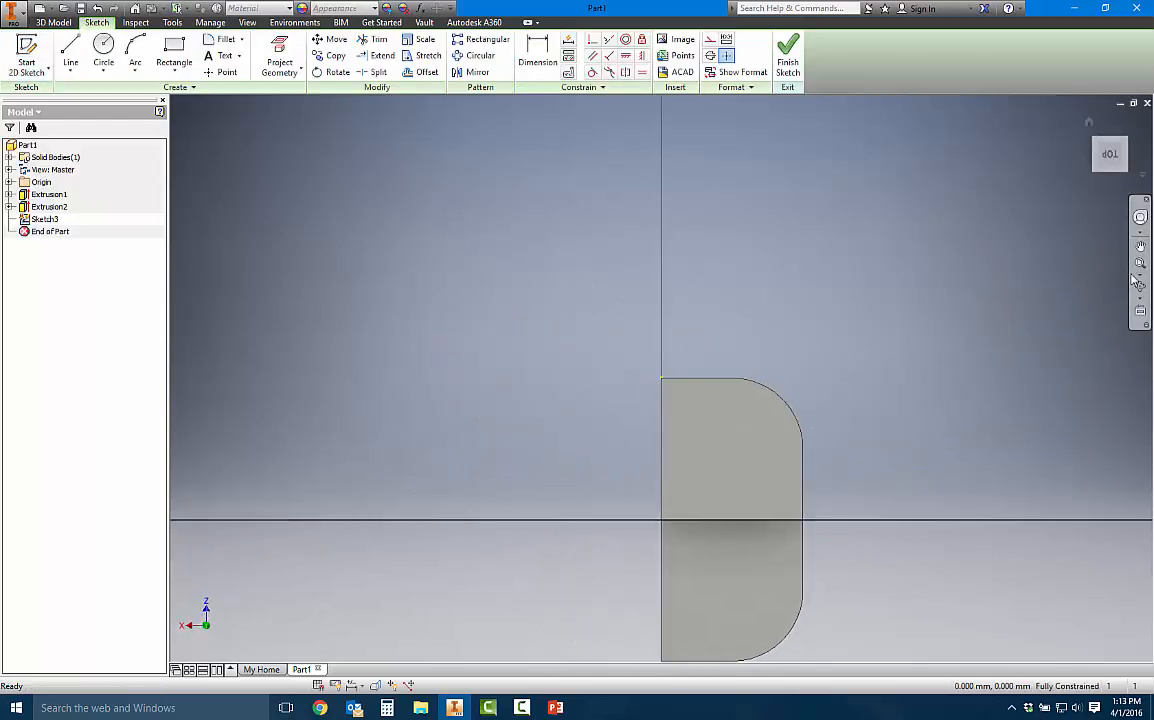
{"action": "scroll", "coordinate": [635, 510], "scroll_direction": "up", "scroll_amount": 3}
{"action": "scroll", "coordinate": [657, 426], "scroll_direction": "up", "scroll_amount": 2}
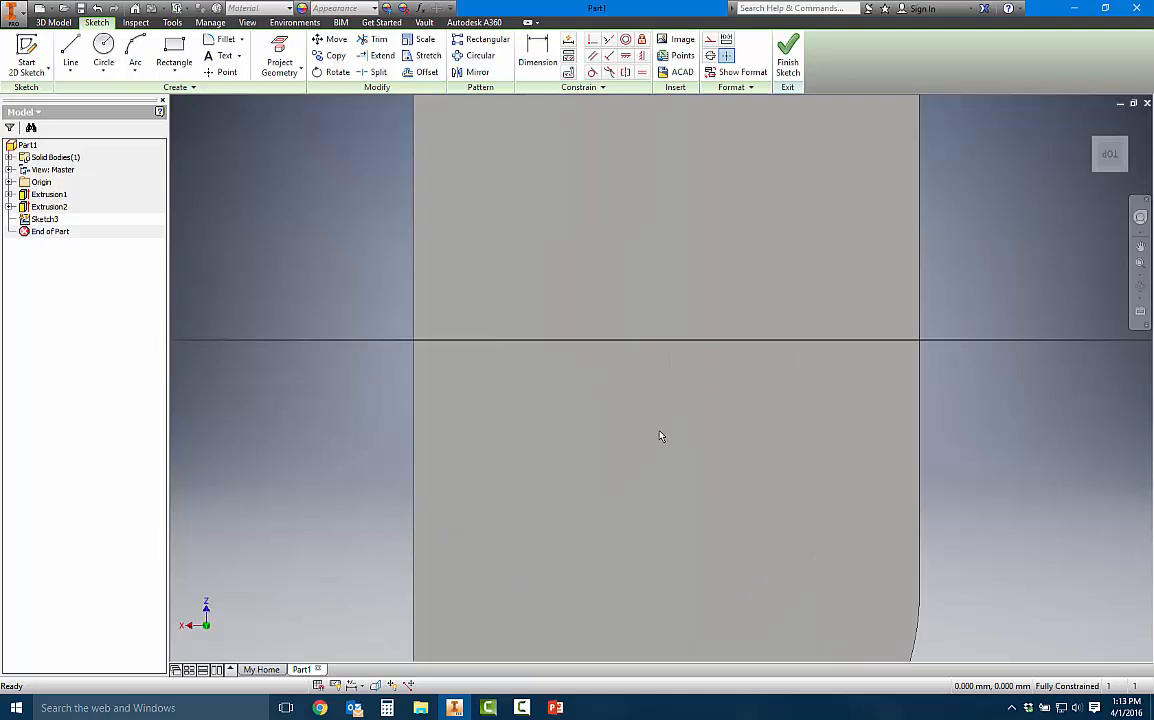
{"action": "scroll", "coordinate": [660, 437], "scroll_direction": "down", "scroll_amount": 4}
{"action": "left_click", "coordinate": [103, 50]}
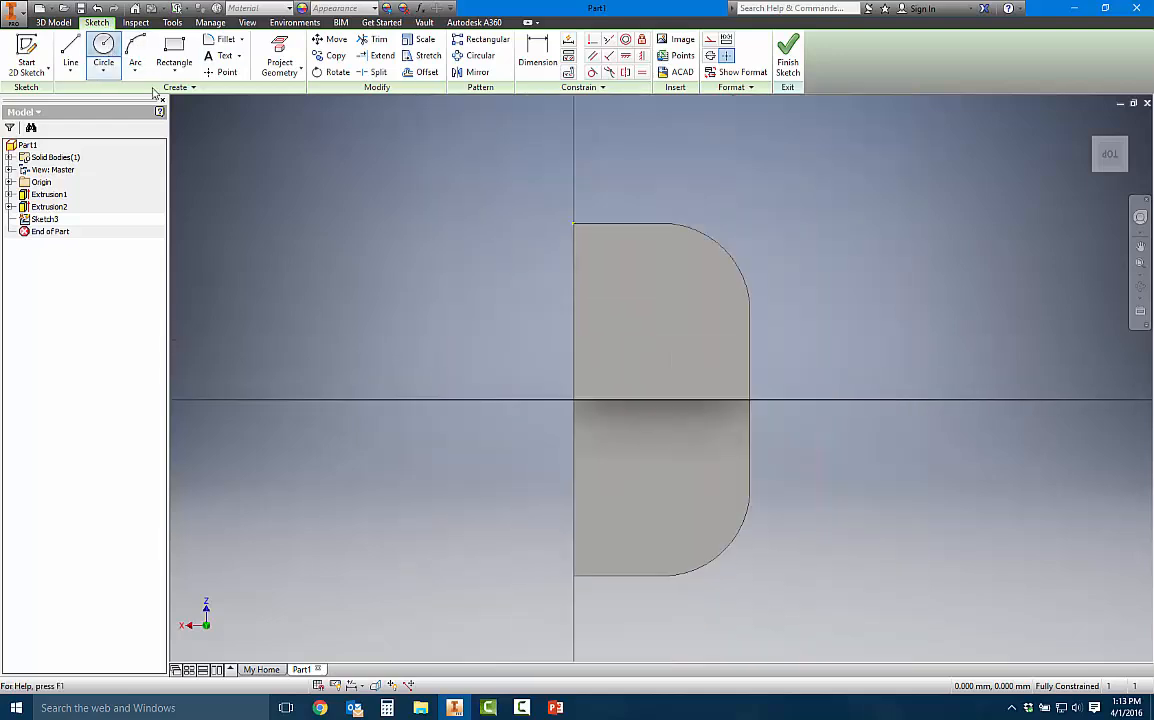
{"action": "left_click", "coordinate": [659, 485]}
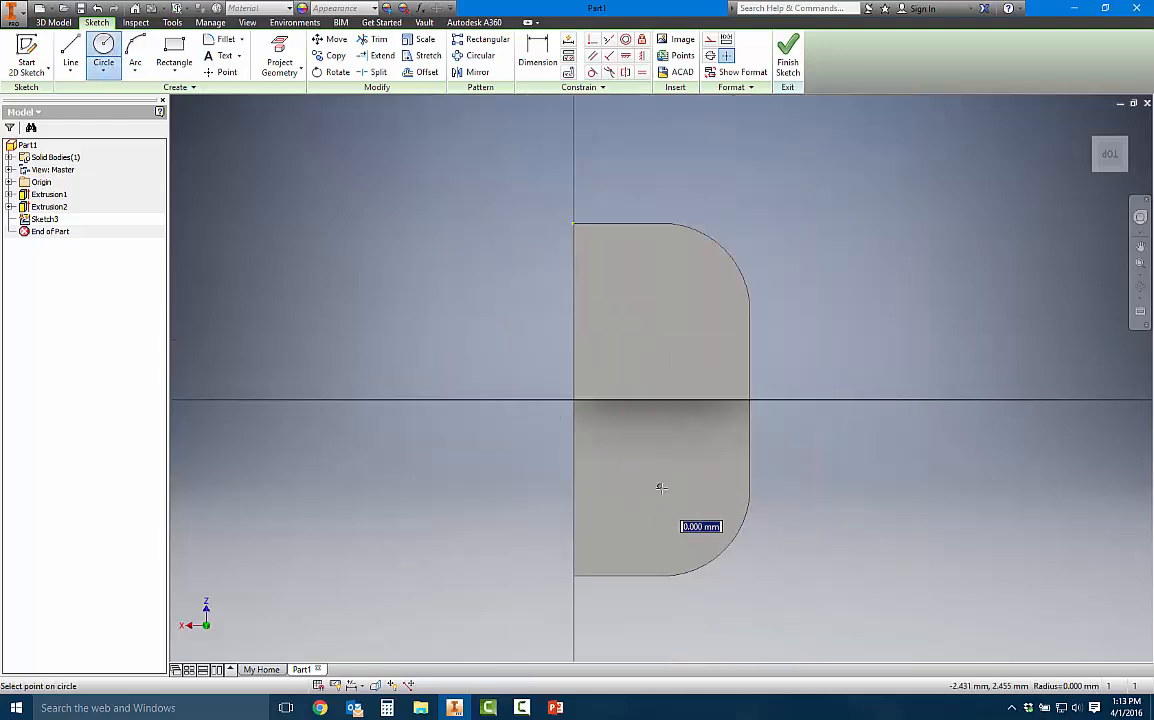
{"action": "left_click", "coordinate": [677, 499]}
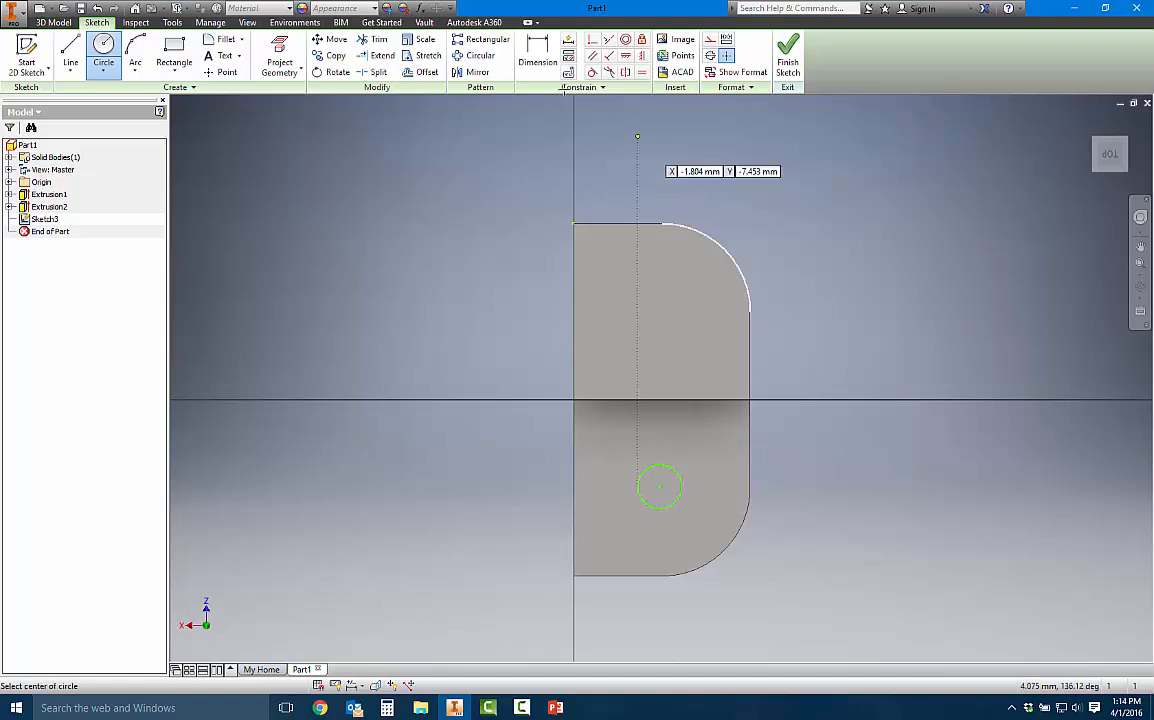
Step: Dimension the circle's centre 2.5 mm from the straight end edge of the thinned section's face
{"action": "left_click", "coordinate": [538, 55]}
{"action": "left_click", "coordinate": [660, 488]}
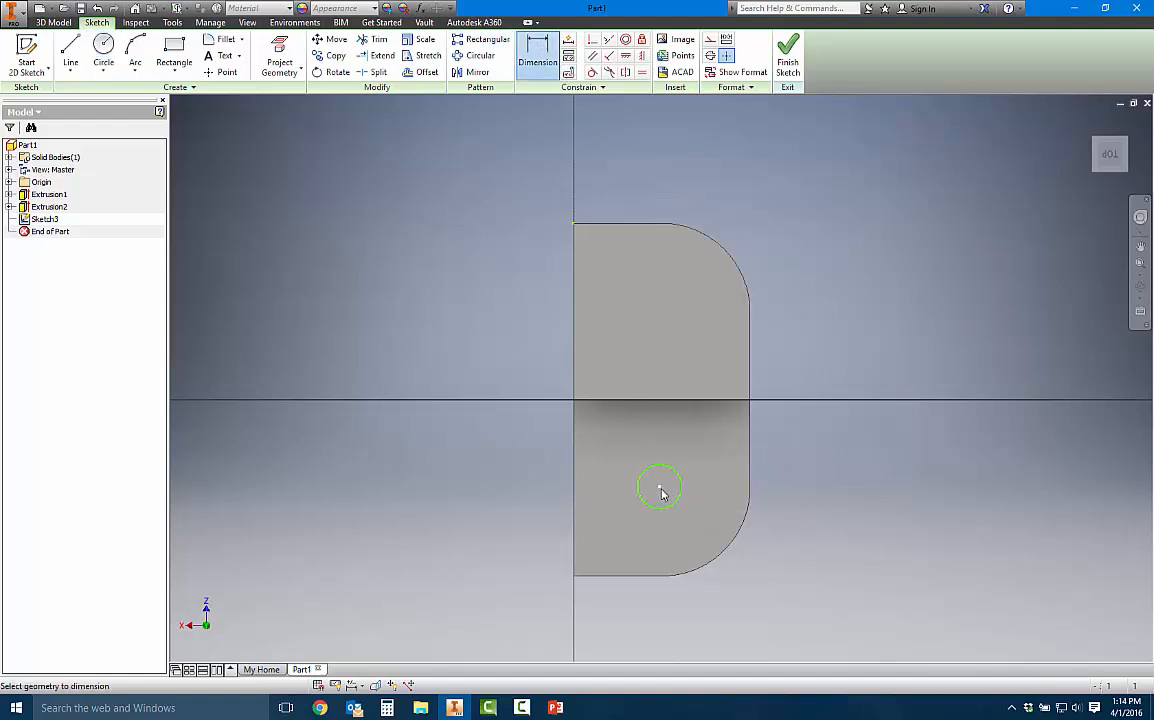
{"action": "left_click", "coordinate": [634, 576]}
{"action": "left_click", "coordinate": [635, 538]}
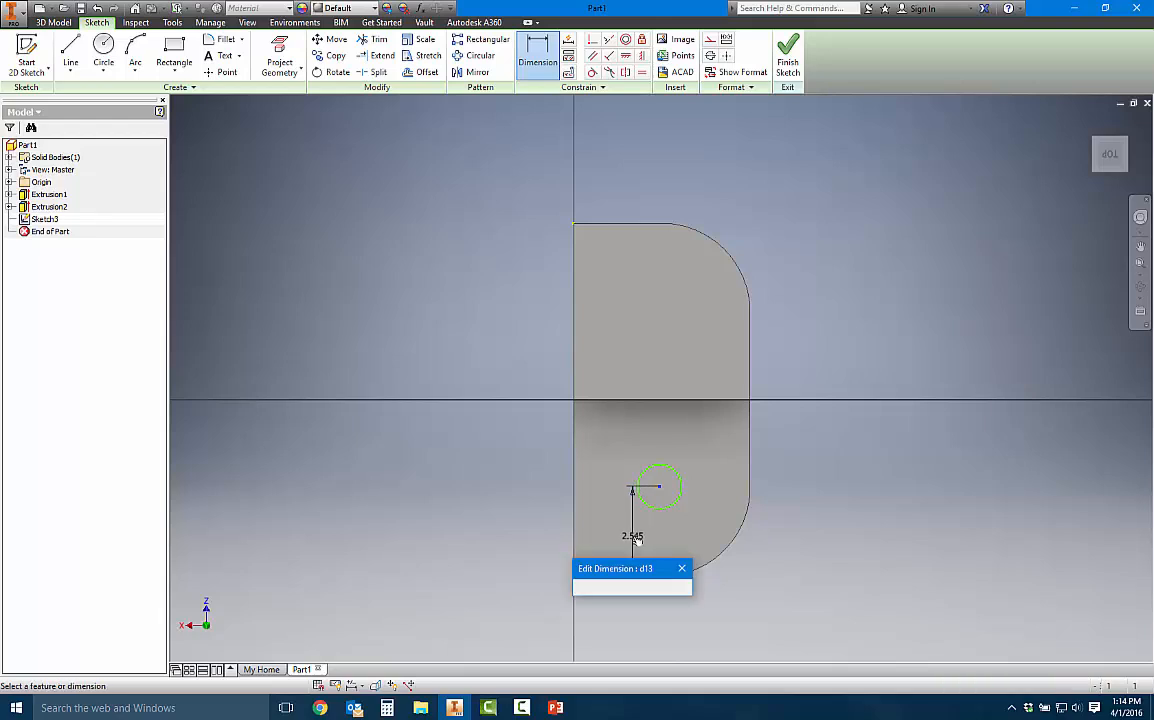
{"action": "type", "text": "2.5"}
{"action": "key", "text": "Return"}
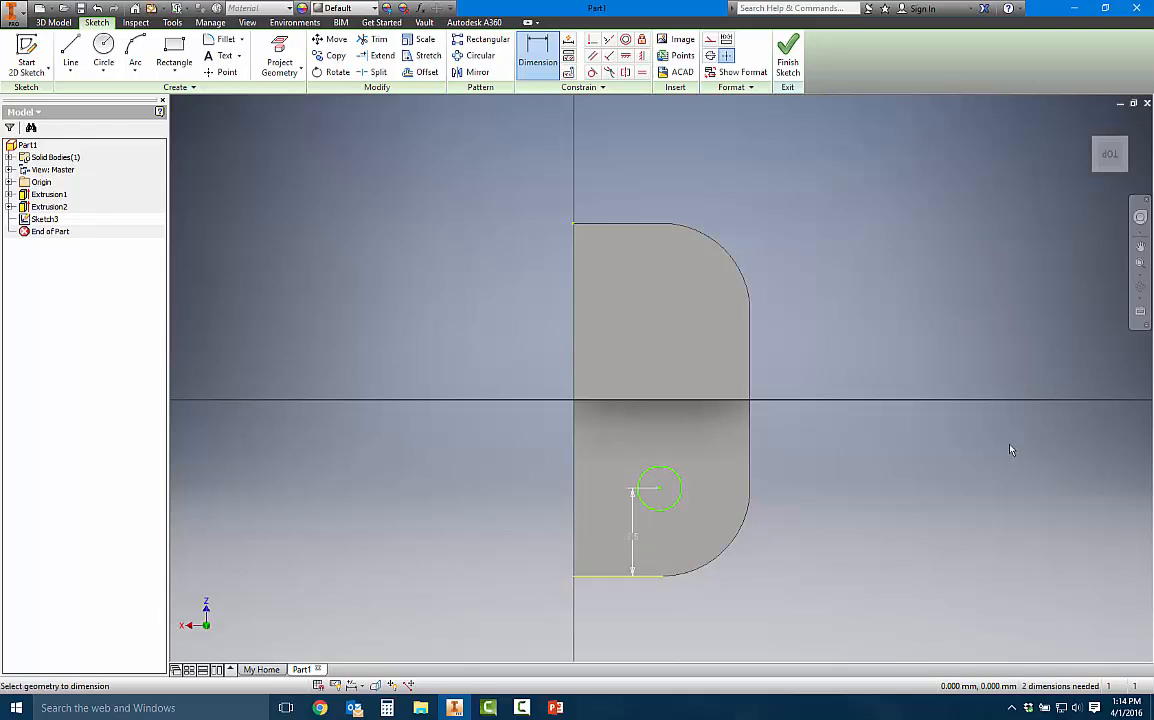
Step: Dimension the circle's centre 2.5 mm from the face's straight edge opposite the rounded corner
{"action": "left_click", "coordinate": [660, 490]}
{"action": "left_click", "coordinate": [576, 492]}
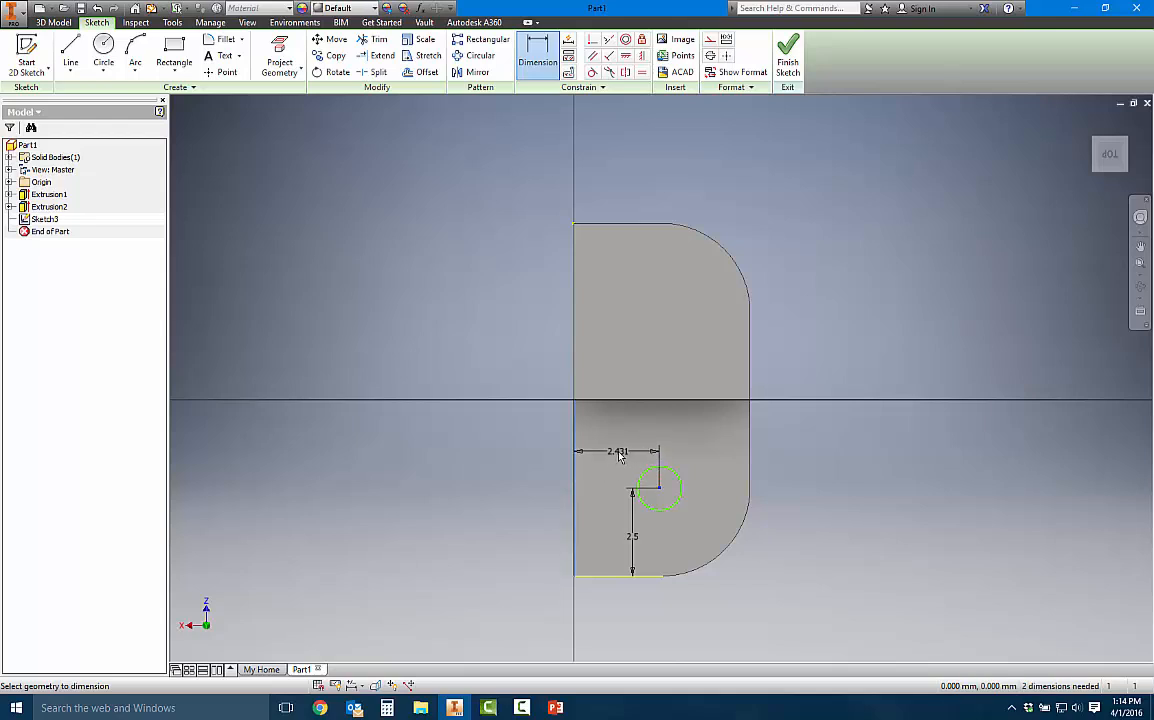
{"action": "left_click", "coordinate": [621, 458]}
{"action": "type", "text": "2.5"}
{"action": "key", "text": "Return"}
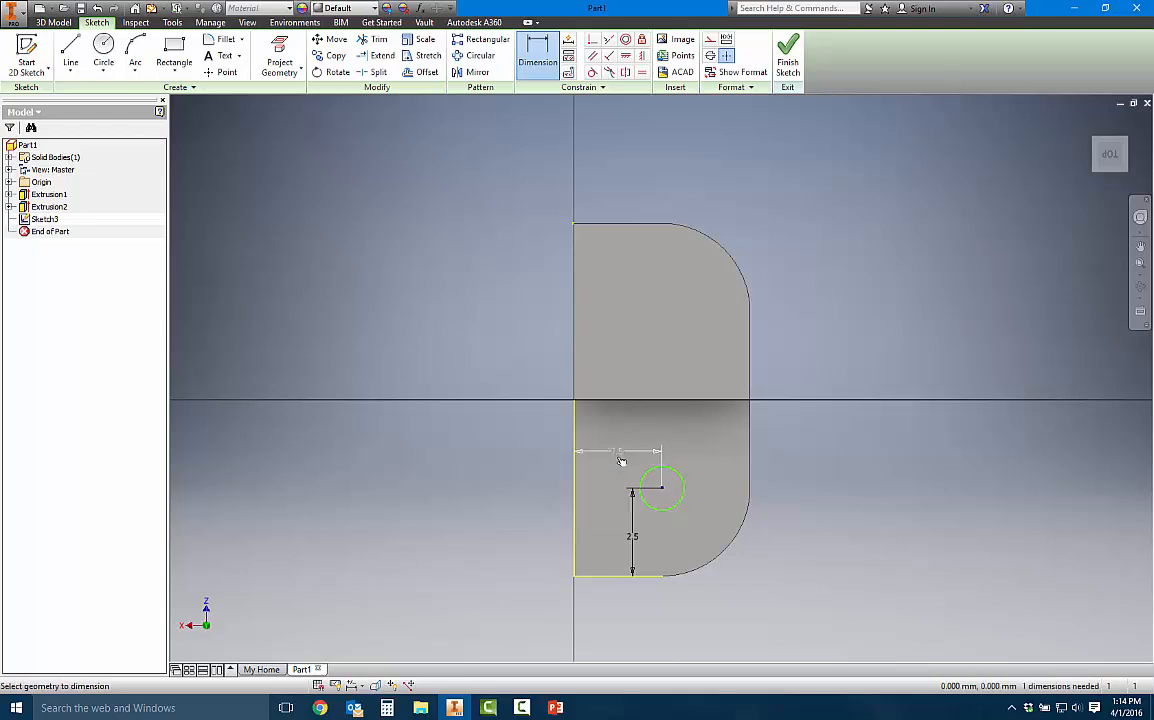
Step: Set the circle's diameter to 1.5 mm and finish the sketch
{"action": "left_click", "coordinate": [676, 474]}
{"action": "left_click", "coordinate": [686, 463]}
{"action": "type", "text": "1.5"}
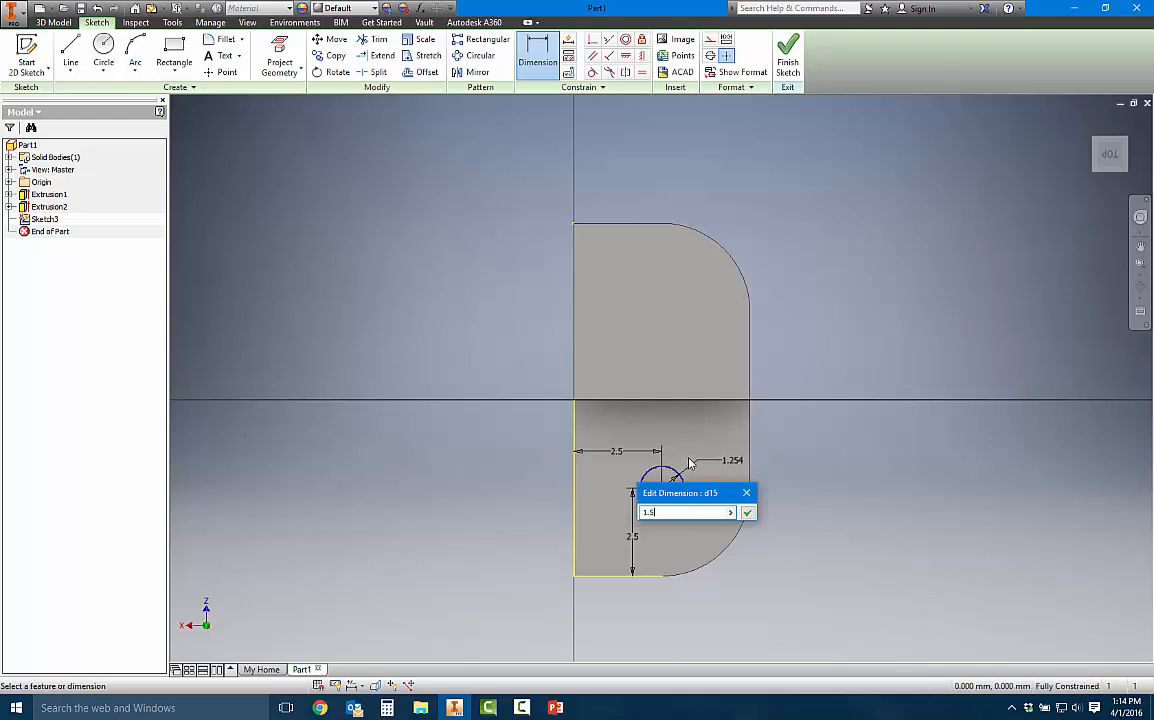
{"action": "key", "text": "Return"}
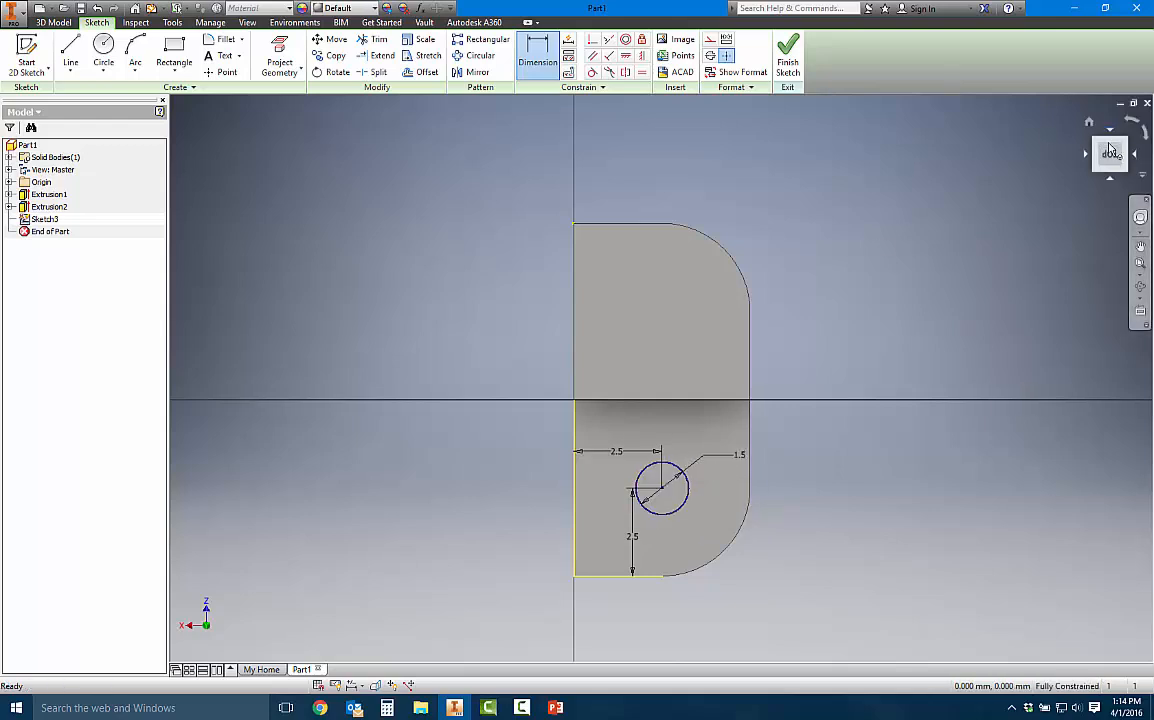
{"action": "left_click", "coordinate": [788, 56]}
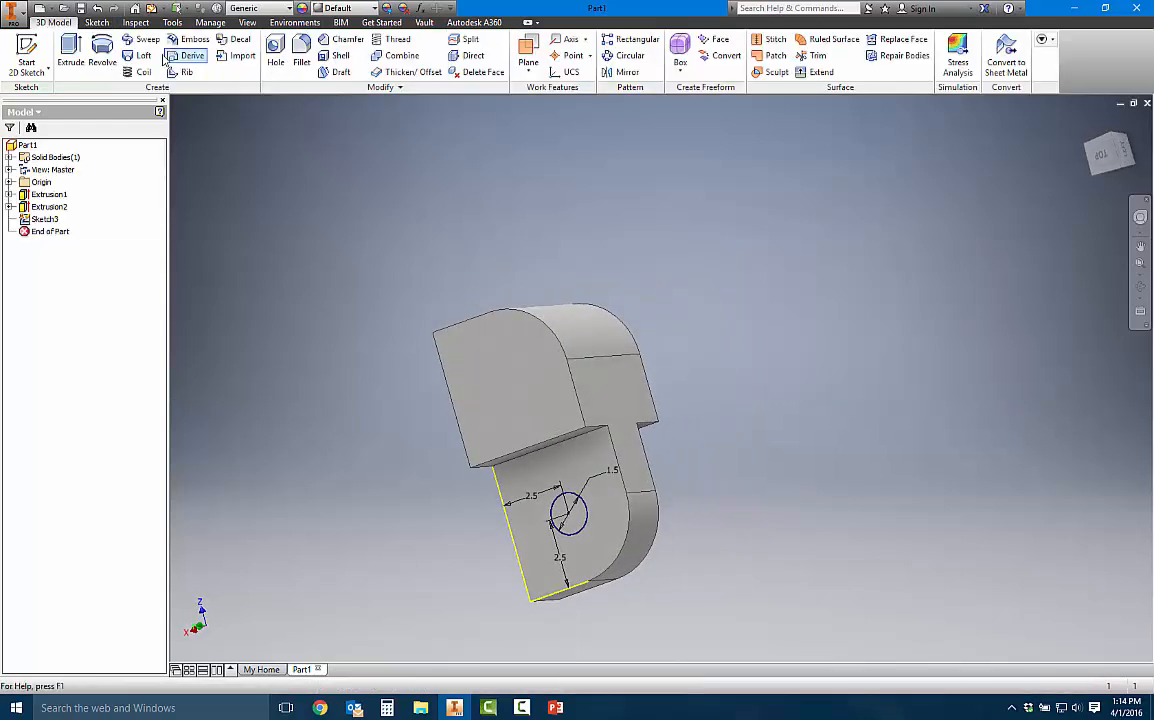
Step: Extrude the circle as a 5 mm cut to make a hole through the thinned section
{"action": "left_click", "coordinate": [70, 50]}
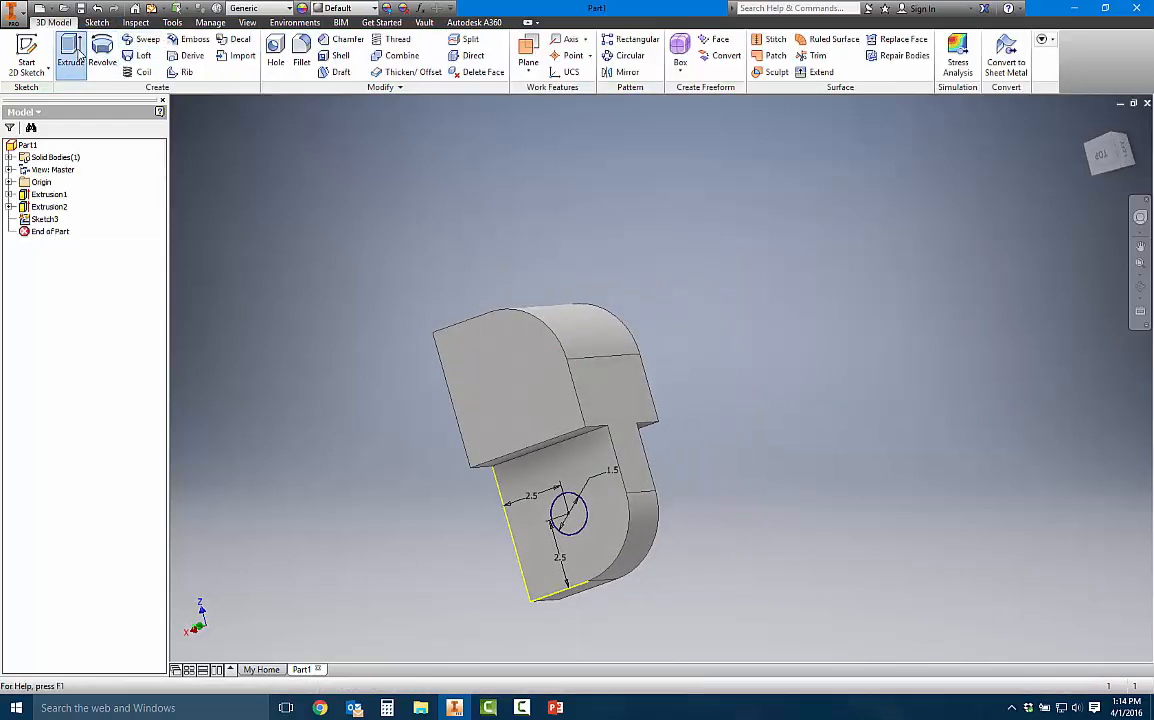
{"action": "left_click", "coordinate": [574, 525]}
{"action": "left_click", "coordinate": [273, 177]}
{"action": "left_click", "coordinate": [329, 200]}
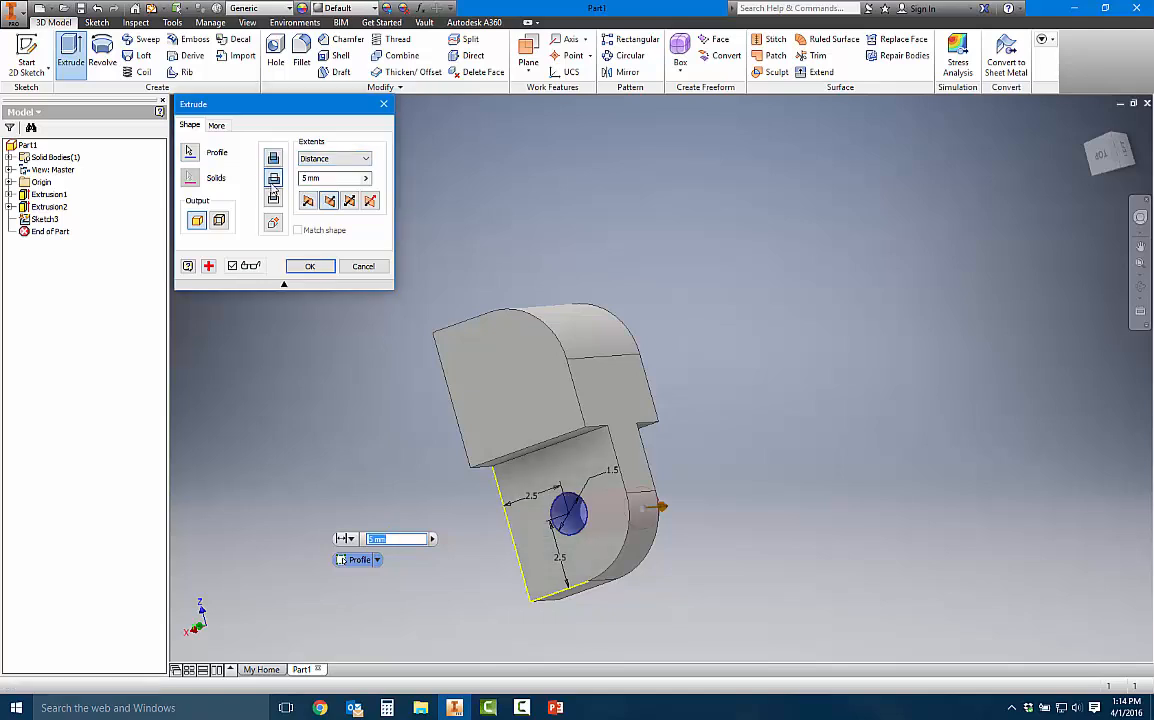
{"action": "left_click", "coordinate": [318, 270]}
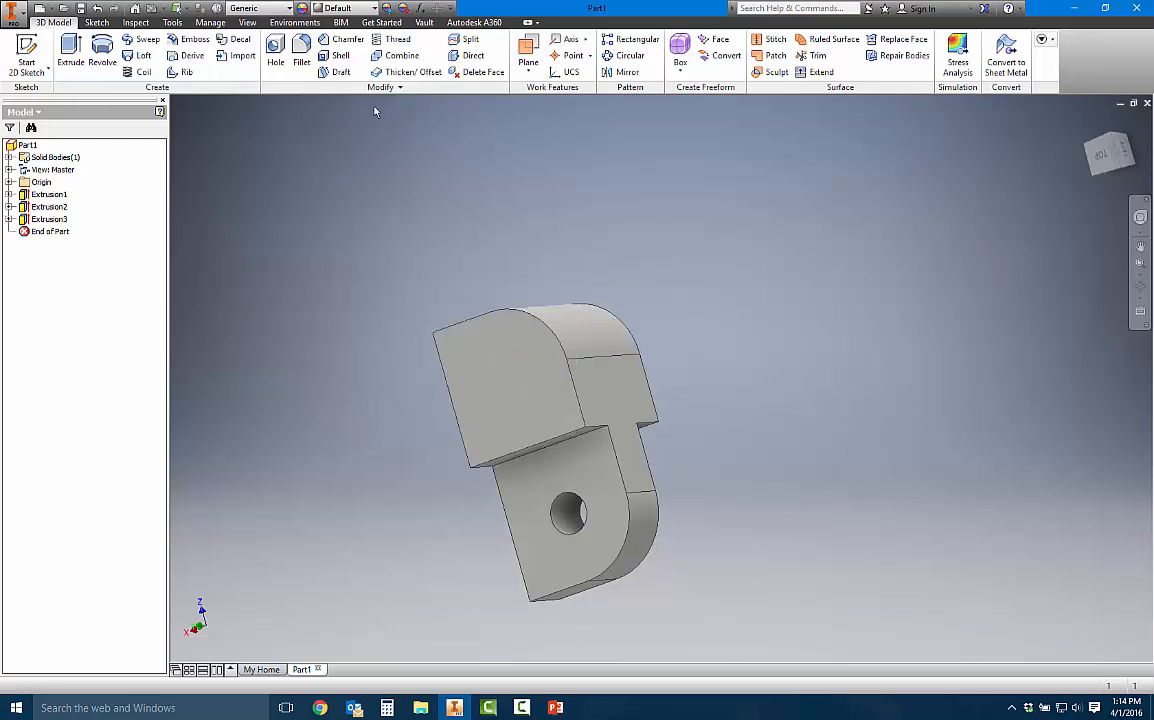
Step: Fillet the curved outer edge chain on one side of the thick section with a 1 mm radius
{"action": "left_click", "coordinate": [303, 50]}
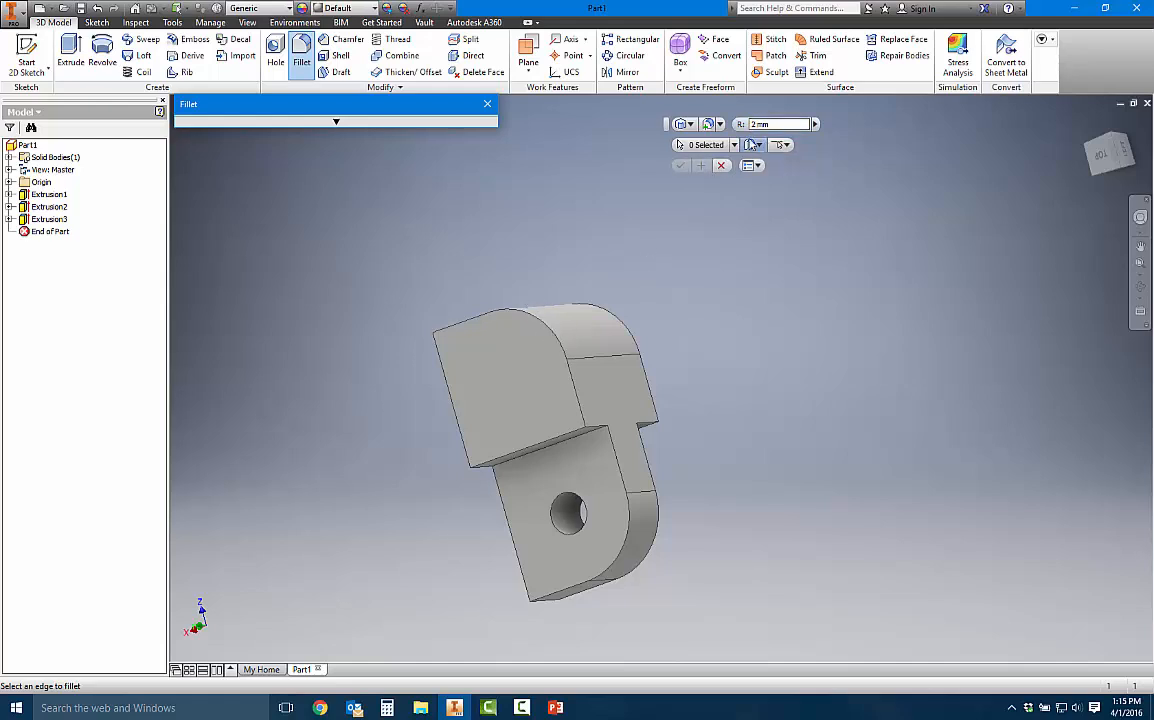
{"action": "left_click", "coordinate": [762, 124]}
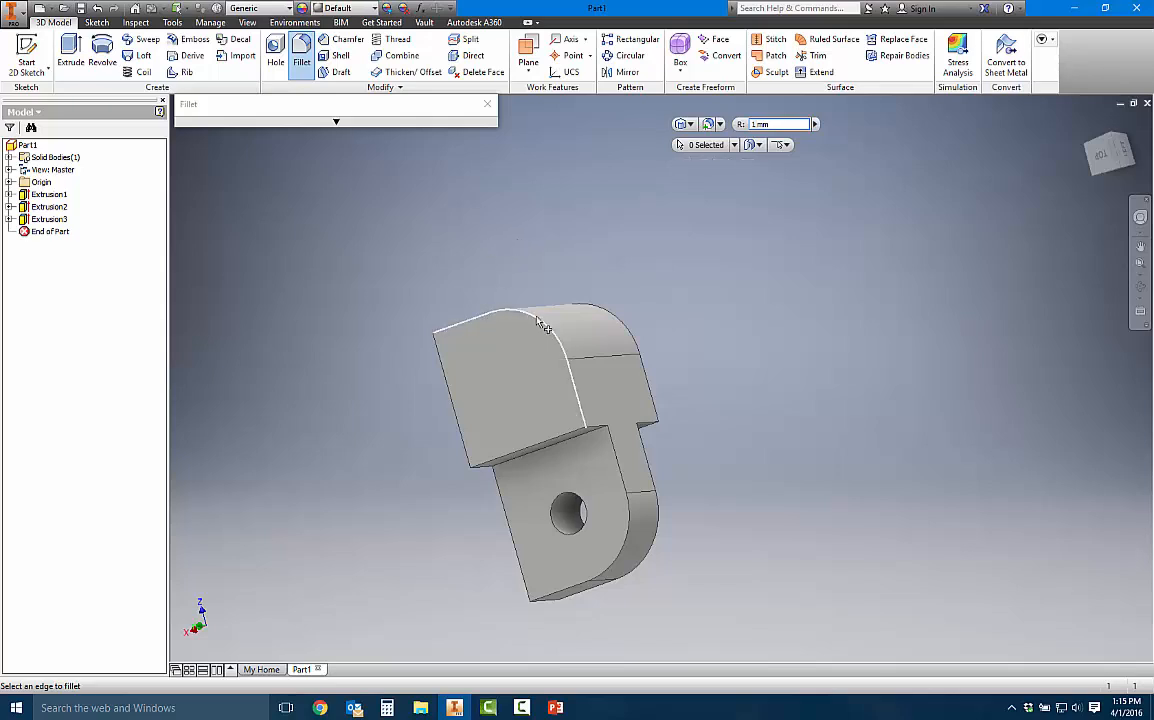
{"action": "left_click", "coordinate": [580, 413]}
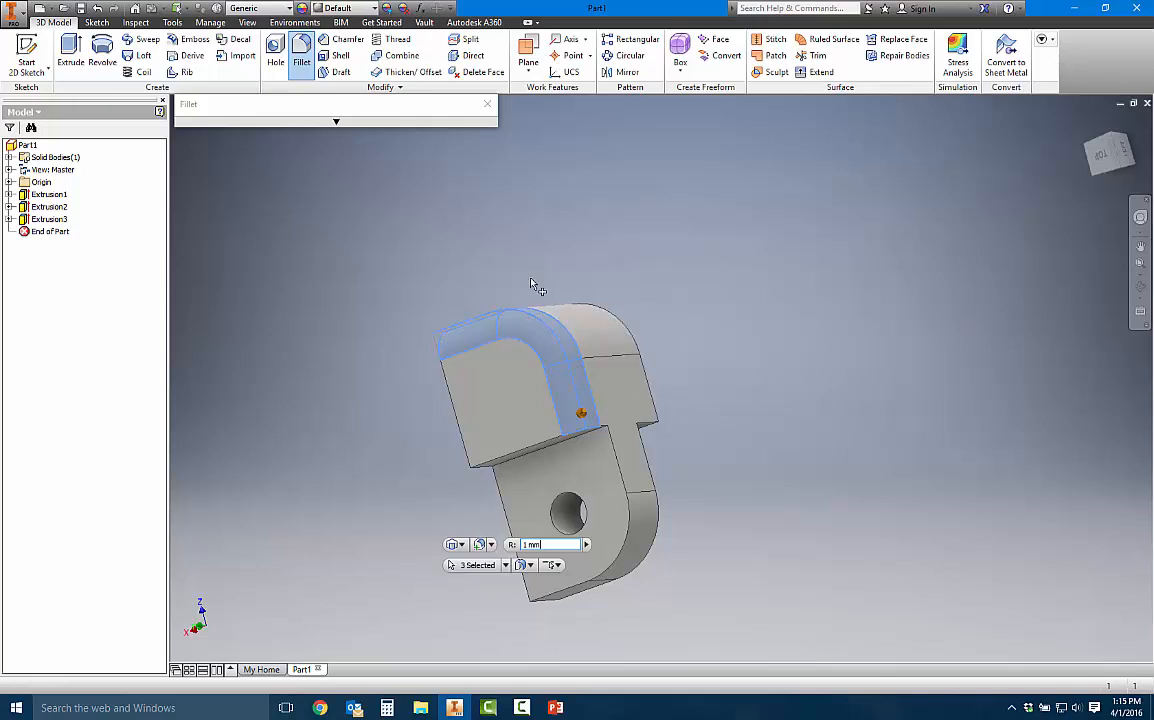
{"action": "left_click", "coordinate": [336, 121]}
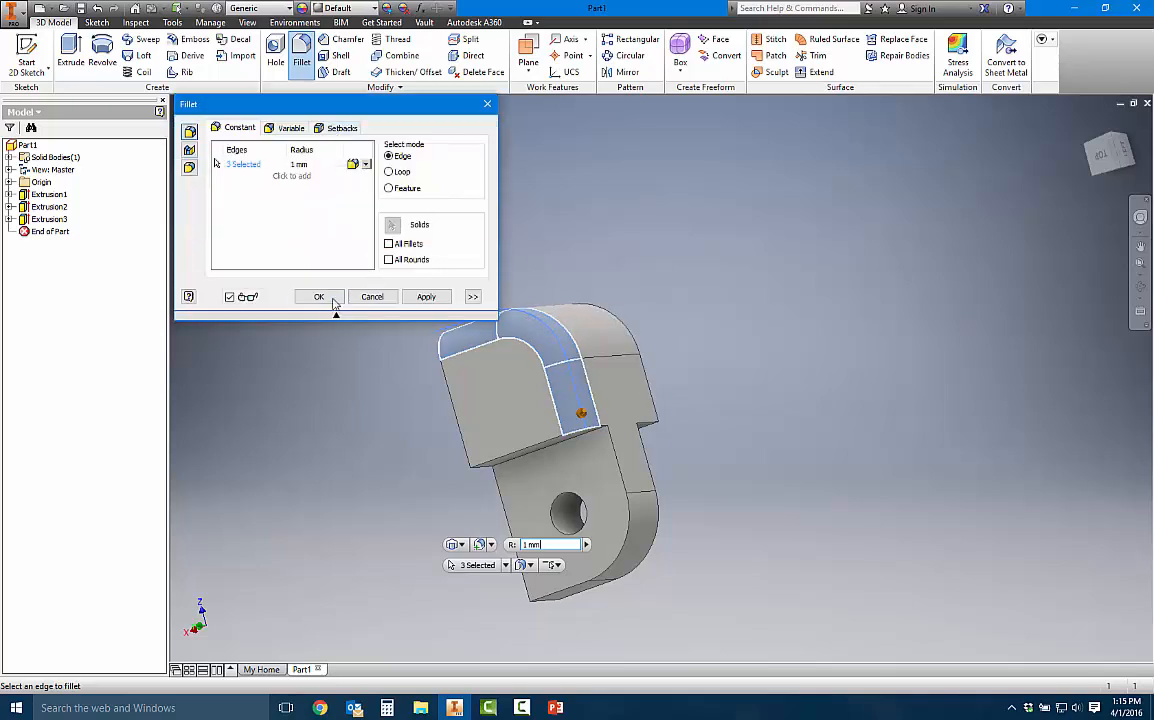
{"action": "left_click", "coordinate": [426, 296]}
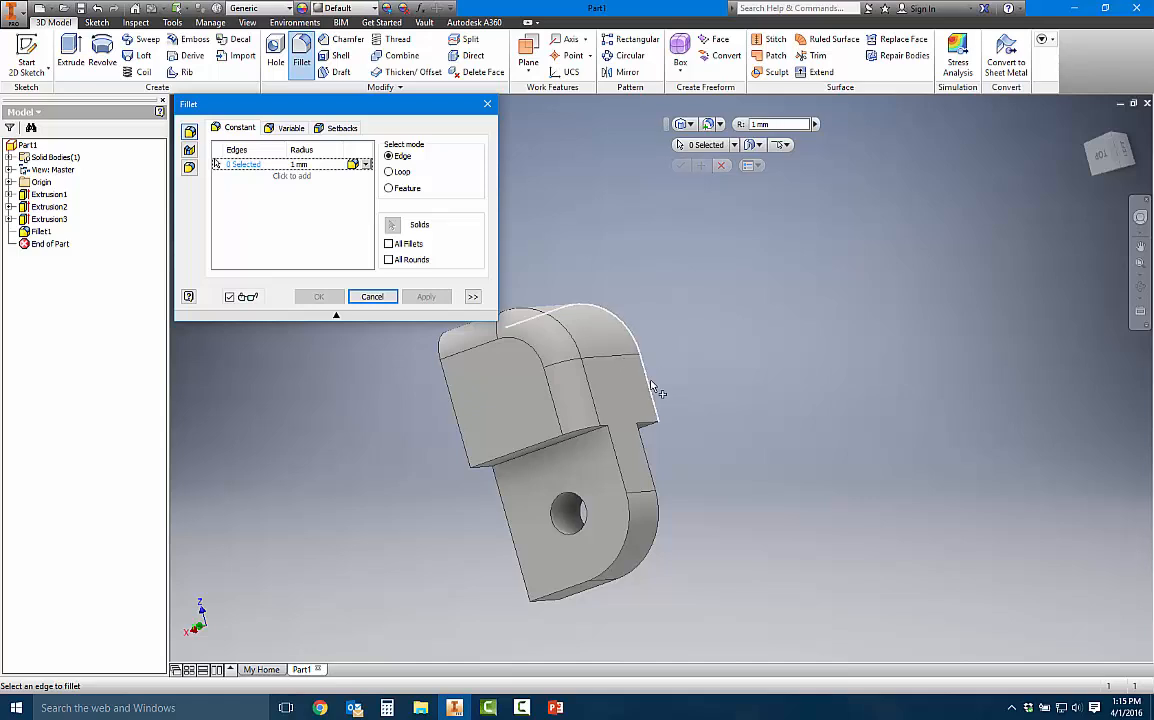
Step: Fillet the matching curved edge chain on the opposite side of the thick section with a 1 mm radius
{"action": "left_click", "coordinate": [1140, 287]}
{"action": "left_click_drag", "start_coordinate": [626, 407], "coordinate": [416, 437]}
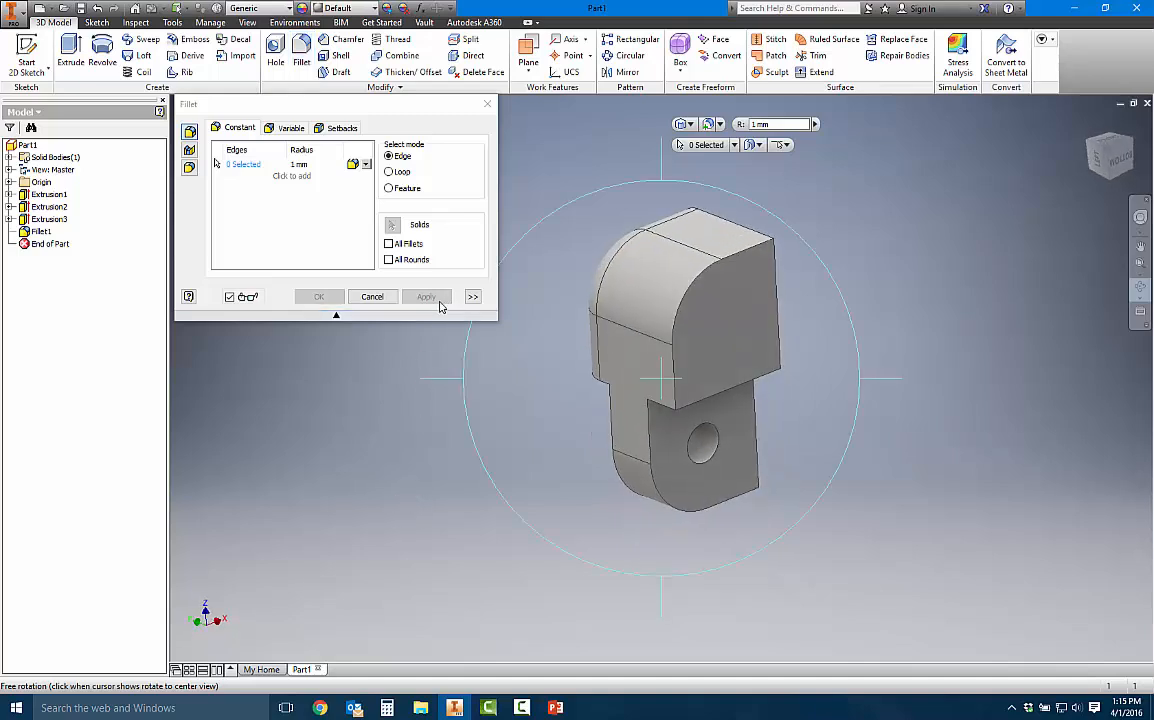
{"action": "key", "text": "Escape"}
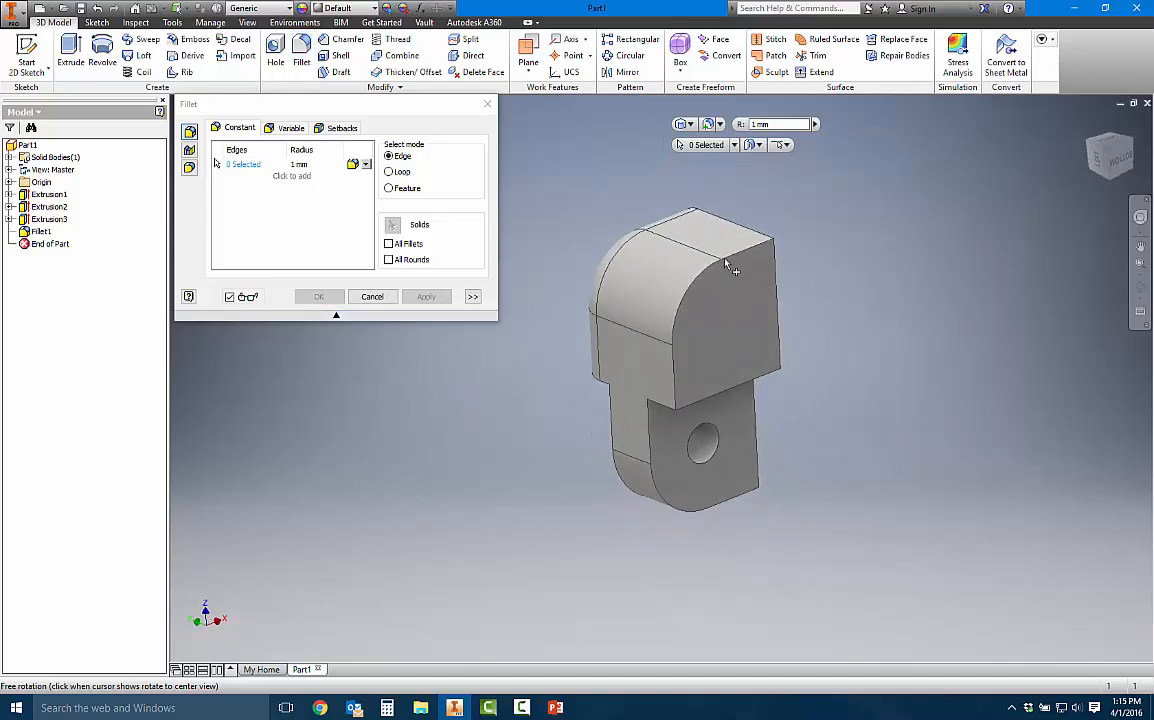
{"action": "left_click", "coordinate": [724, 258]}
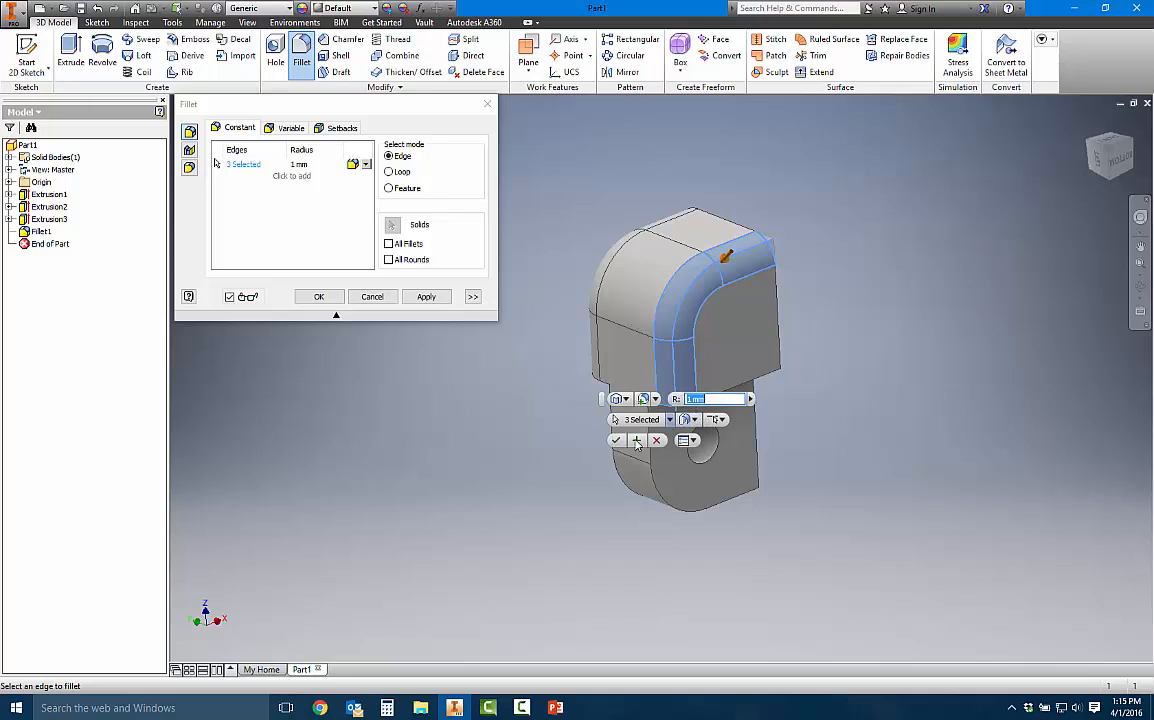
{"action": "left_click", "coordinate": [319, 296]}
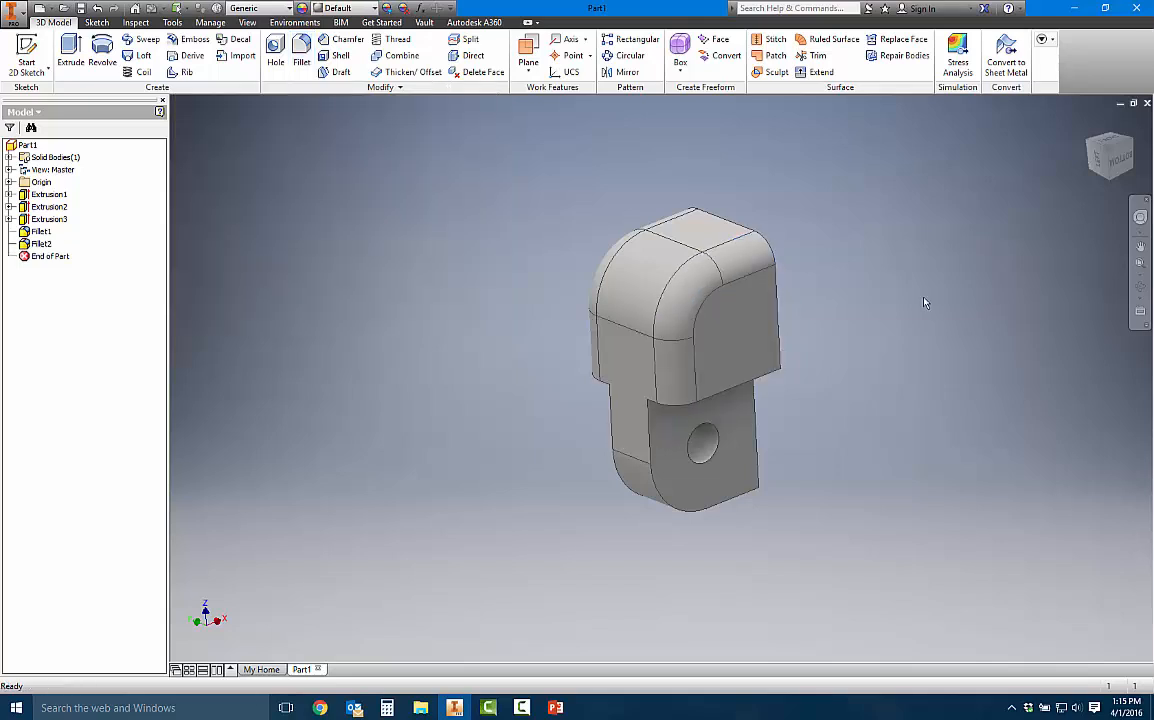
{"action": "left_click", "coordinate": [1140, 289]}
{"action": "left_click_drag", "start_coordinate": [699, 344], "coordinate": [994, 196]}
{"action": "left_click_drag", "start_coordinate": [645, 427], "coordinate": [534, 356]}
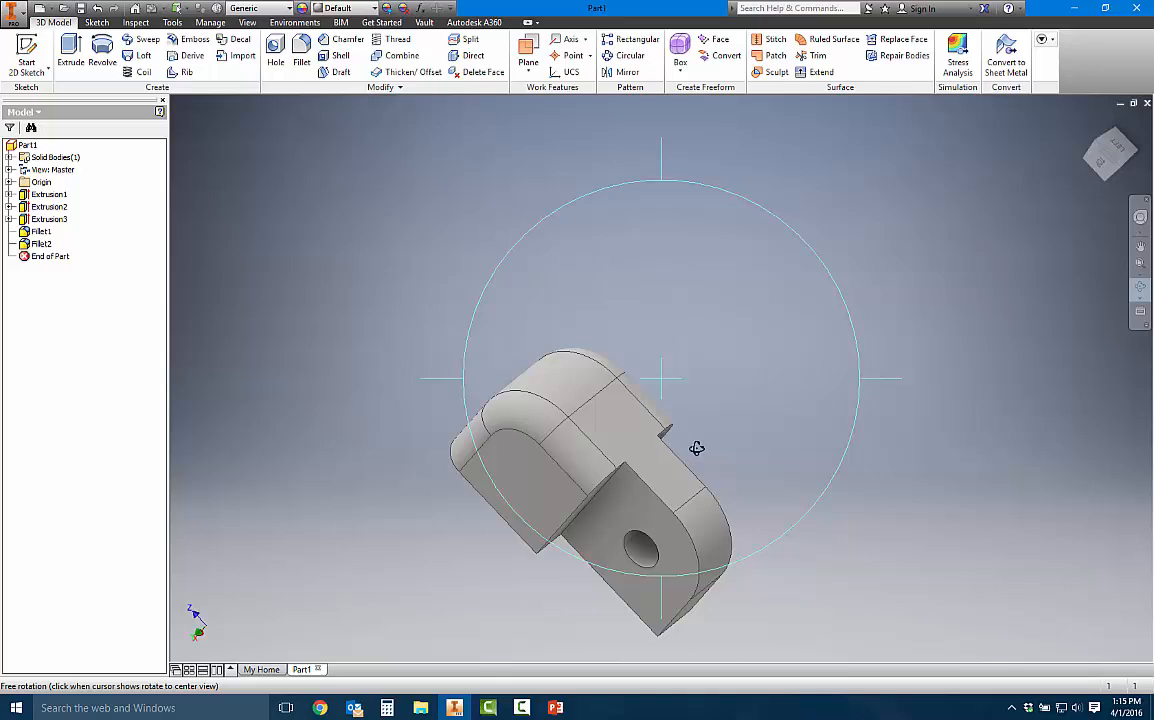
Step: Return to a corner view of the finished part and save it as Part1.ipt in the Documents folder
{"action": "left_click", "coordinate": [1098, 147]}
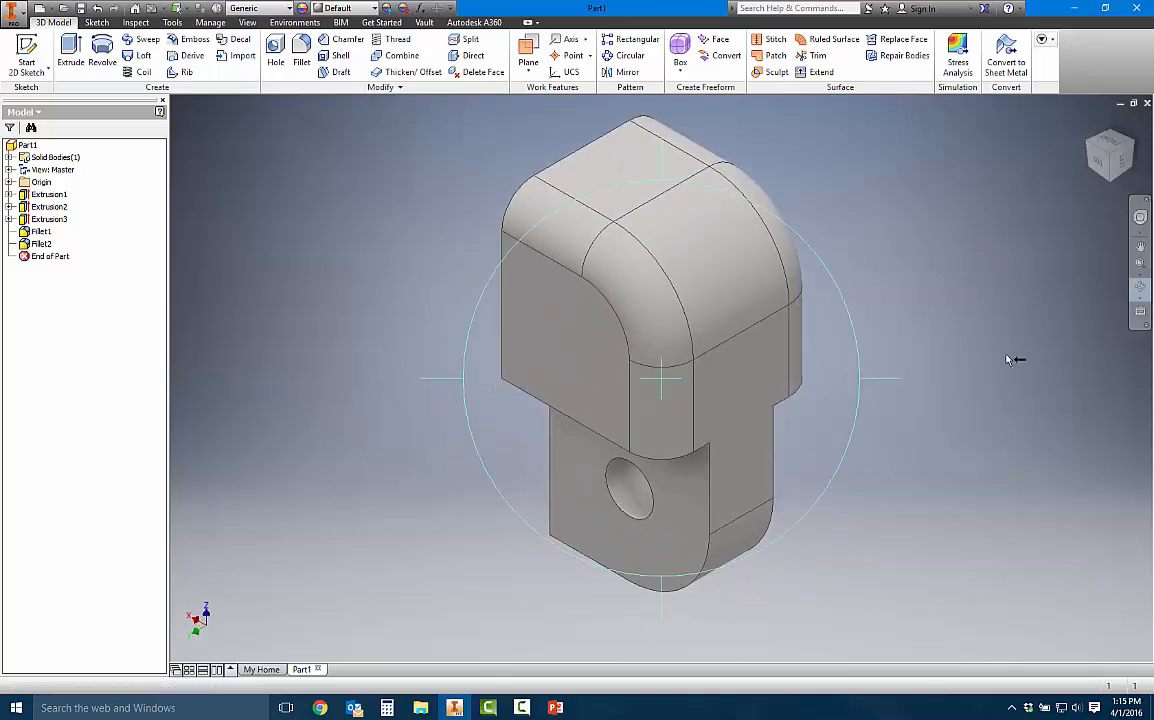
{"action": "key", "text": "Escape"}
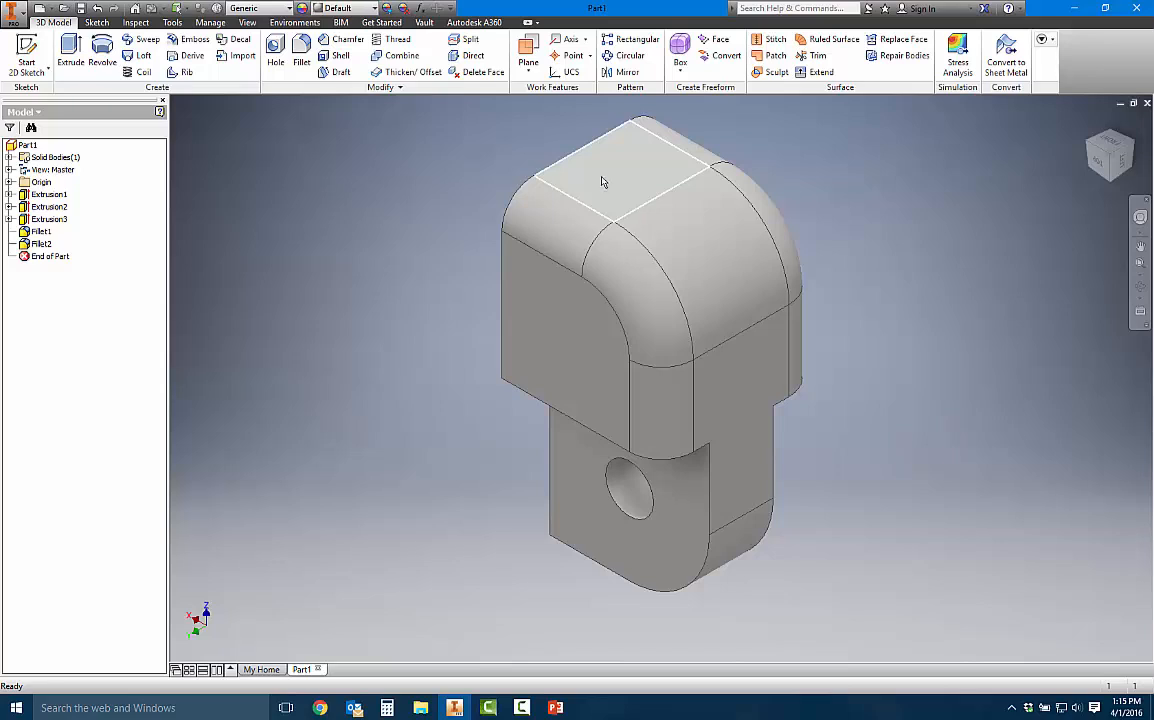
{"action": "left_click", "coordinate": [27, 14]}
{"action": "left_click", "coordinate": [40, 121]}
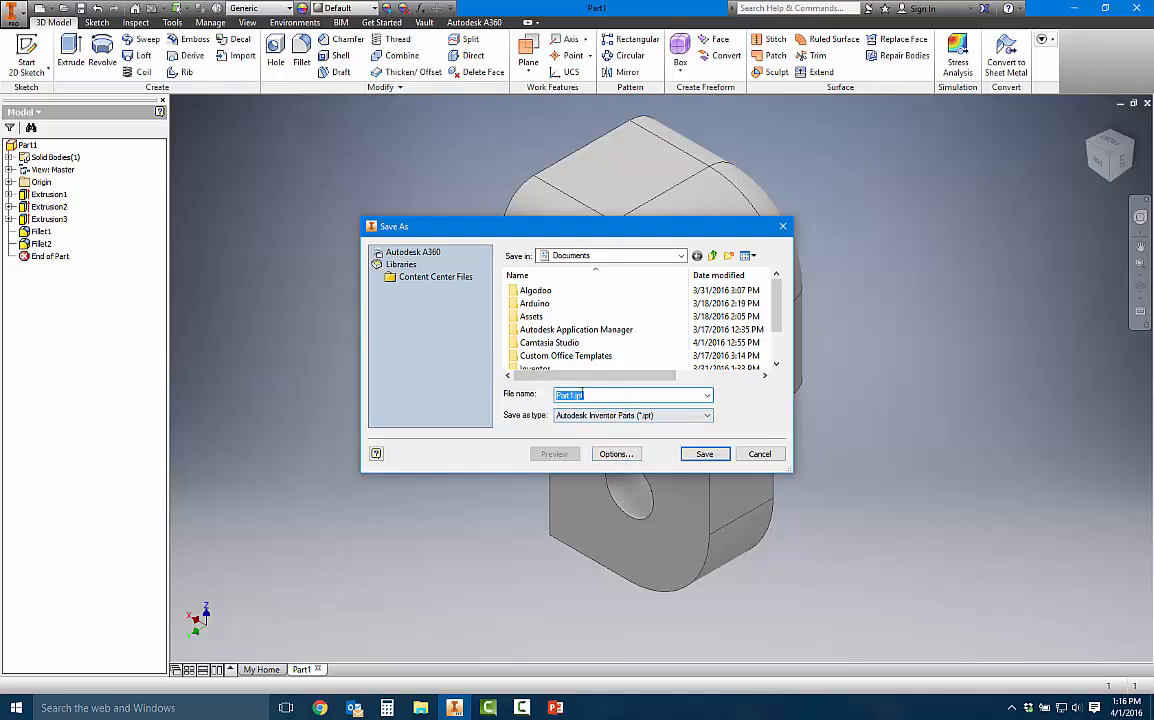
{"action": "left_click", "coordinate": [704, 455]}
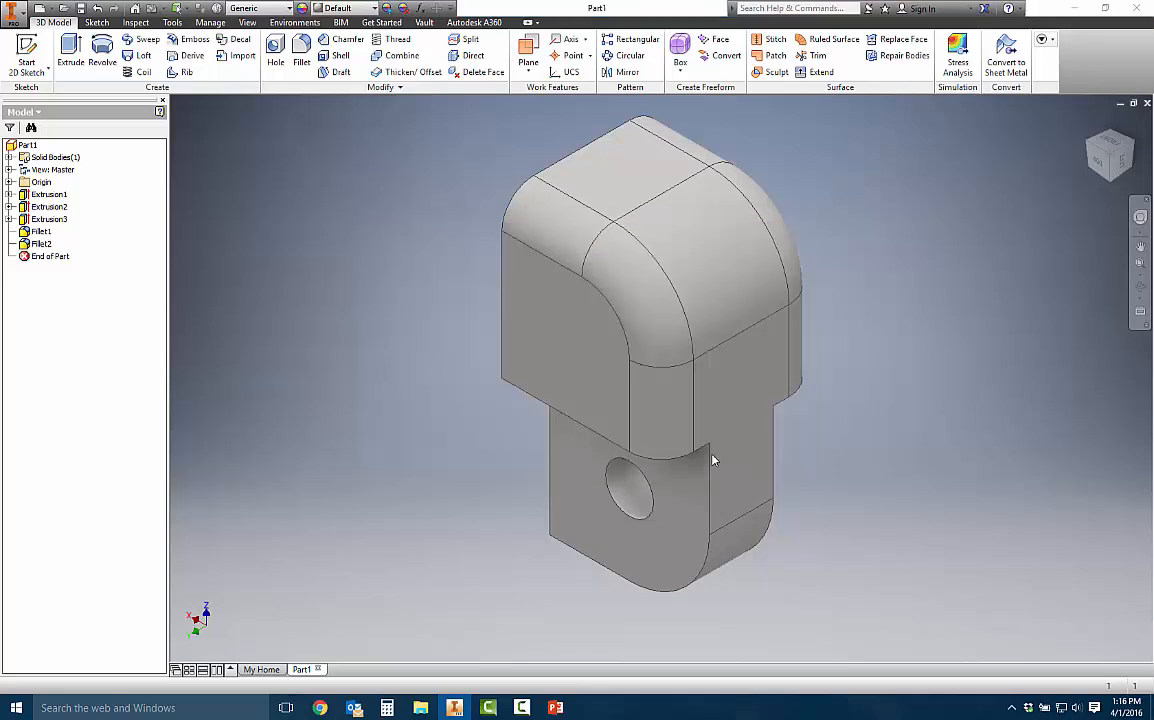
Step: Start a CAD format export of the part and choose STL Files (*.stl) as the file type
{"action": "left_click", "coordinate": [23, 21]}
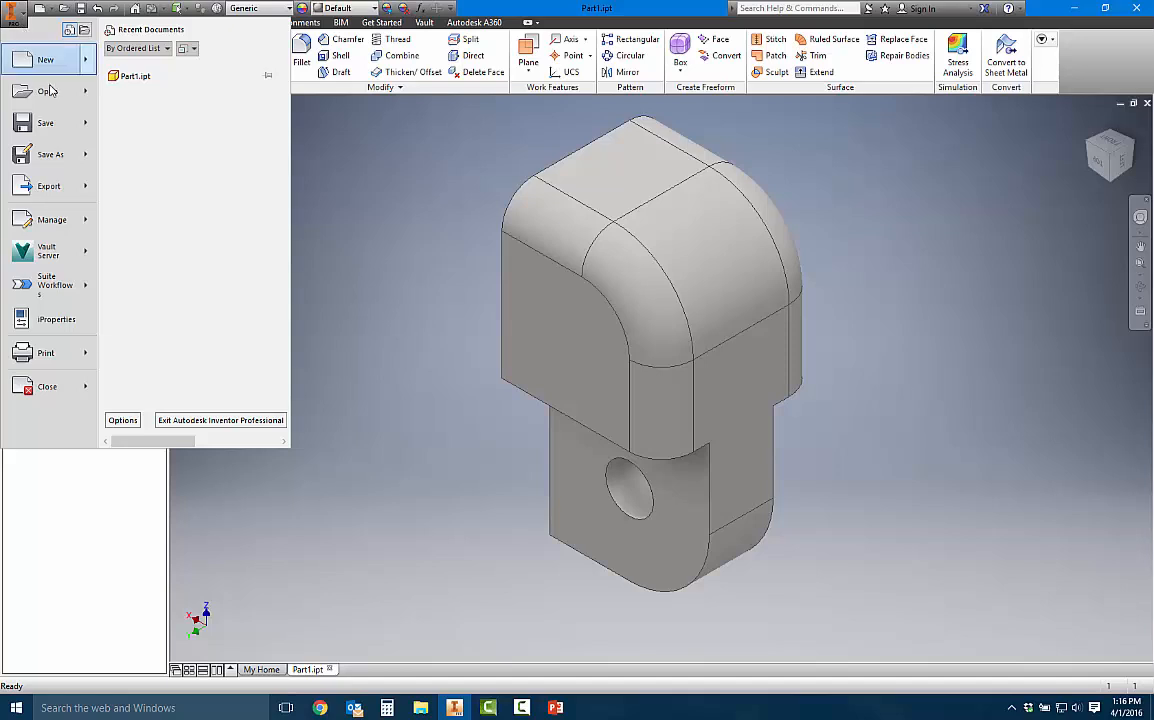
{"action": "mouse_move", "coordinate": [87, 190]}
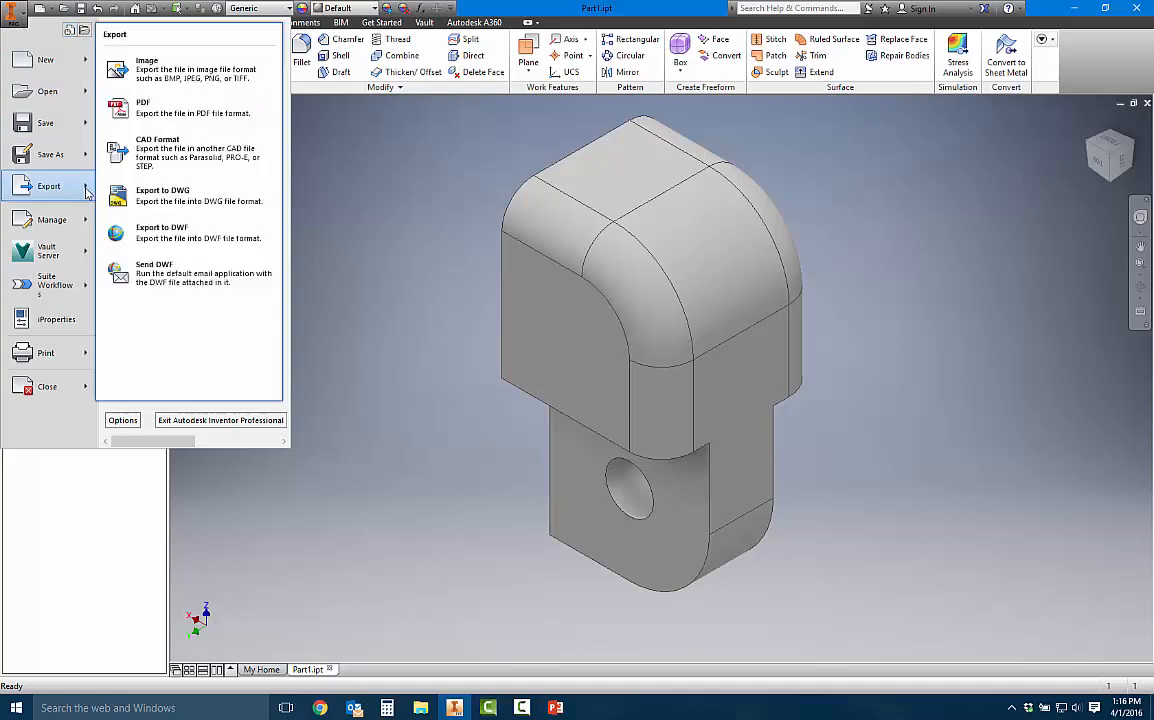
{"action": "left_click", "coordinate": [162, 161]}
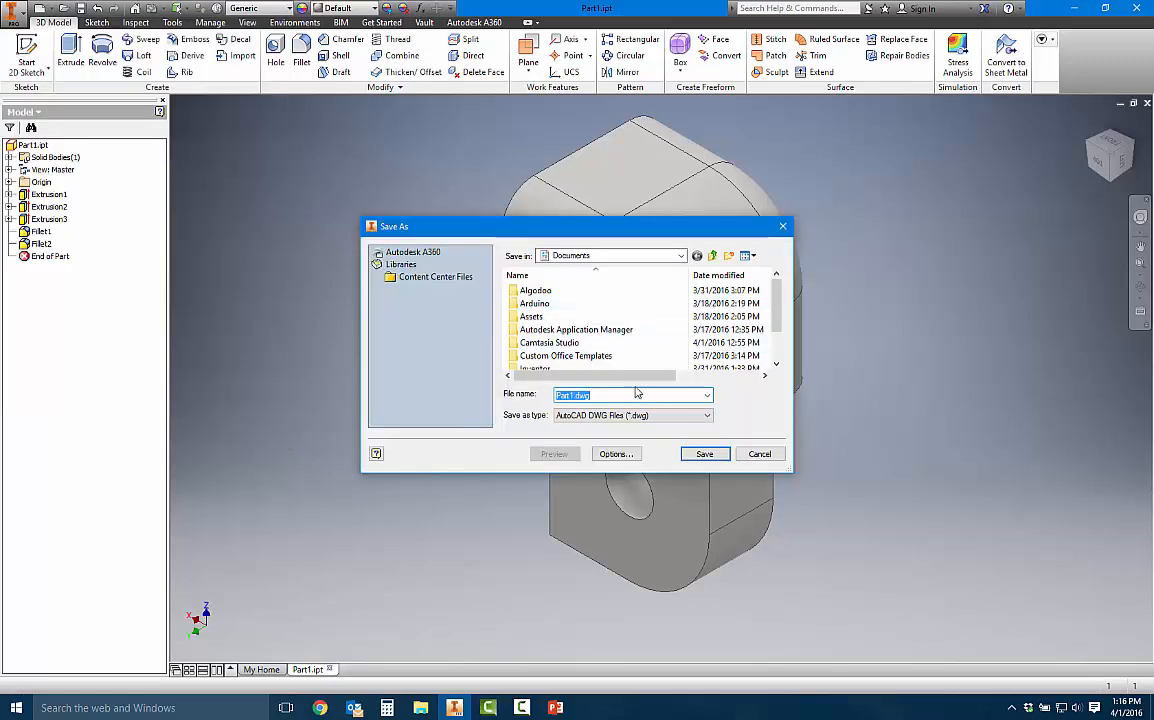
{"action": "left_click", "coordinate": [629, 418]}
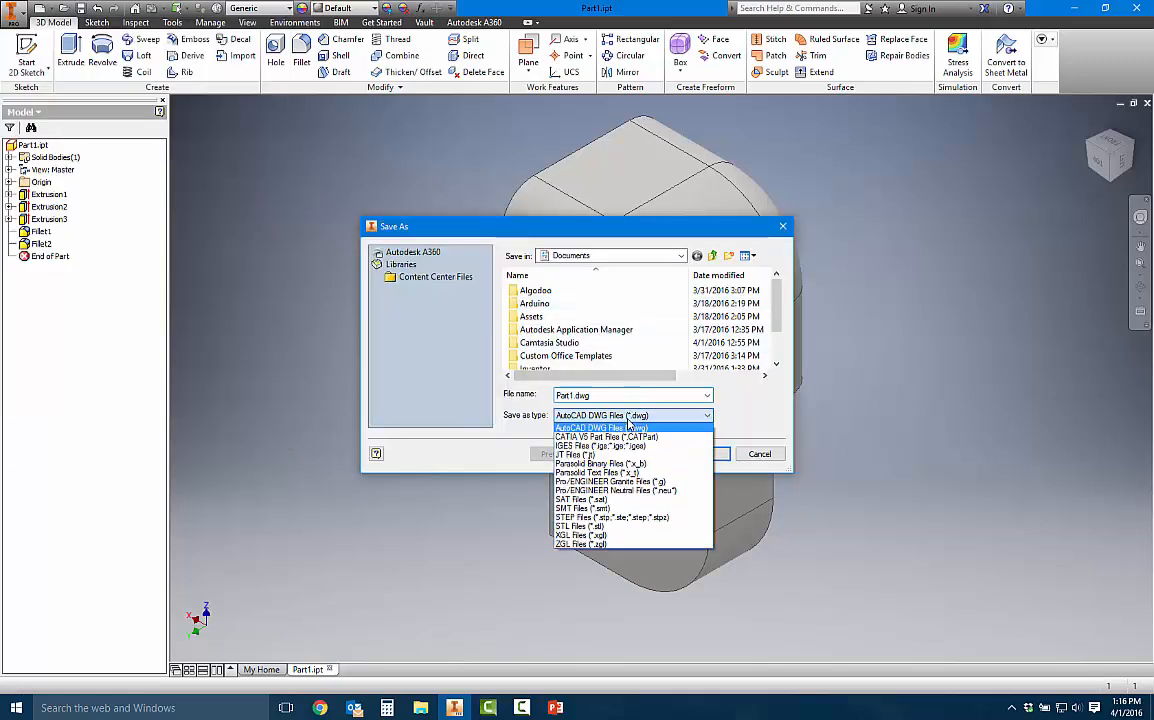
{"action": "left_click", "coordinate": [599, 528]}
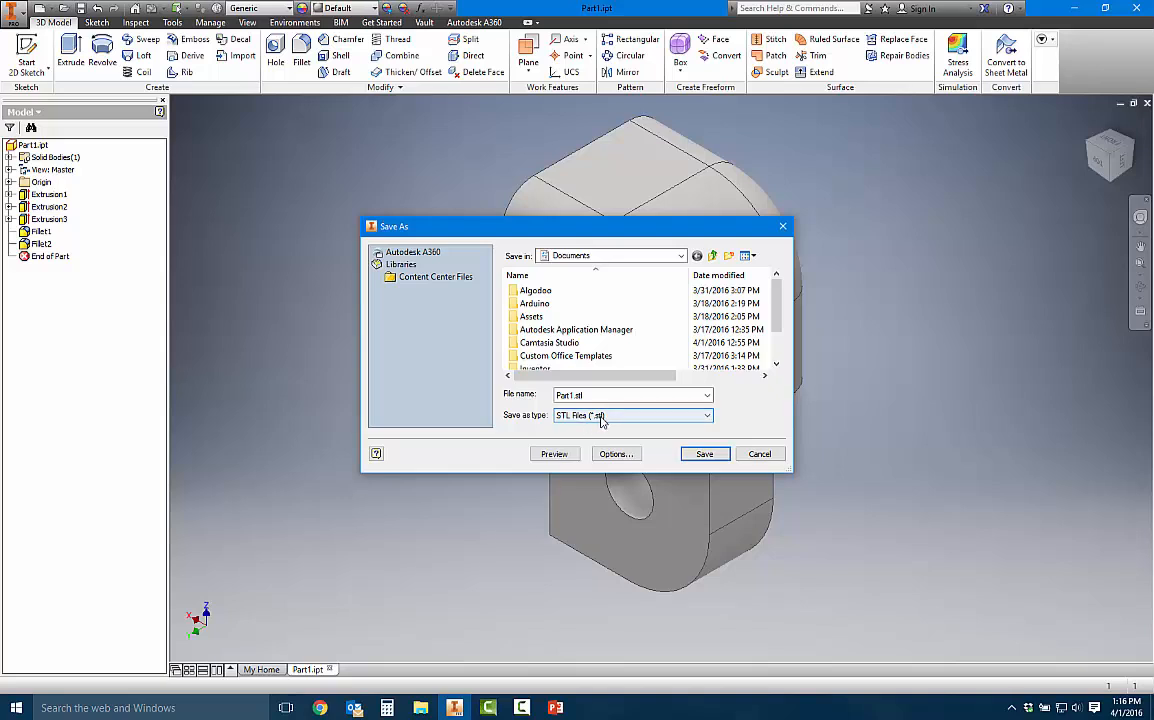
Step: Set the STL export options to millimeter units and High resolution
{"action": "left_click", "coordinate": [616, 454]}
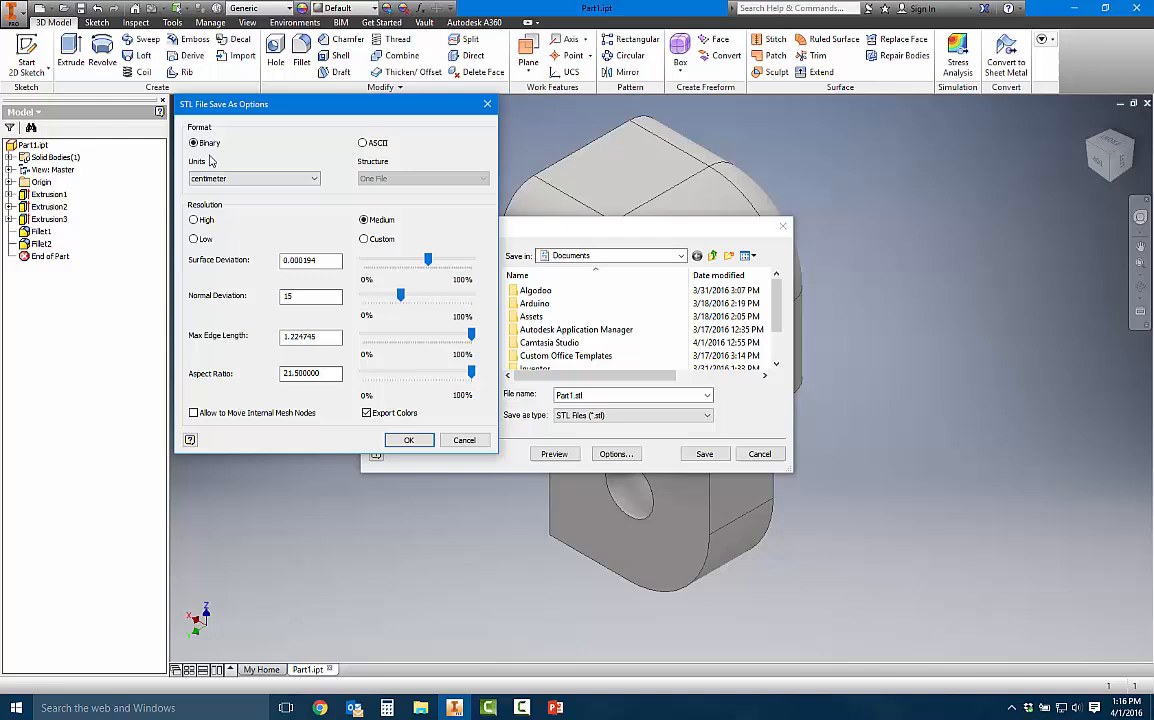
{"action": "left_click", "coordinate": [262, 179]}
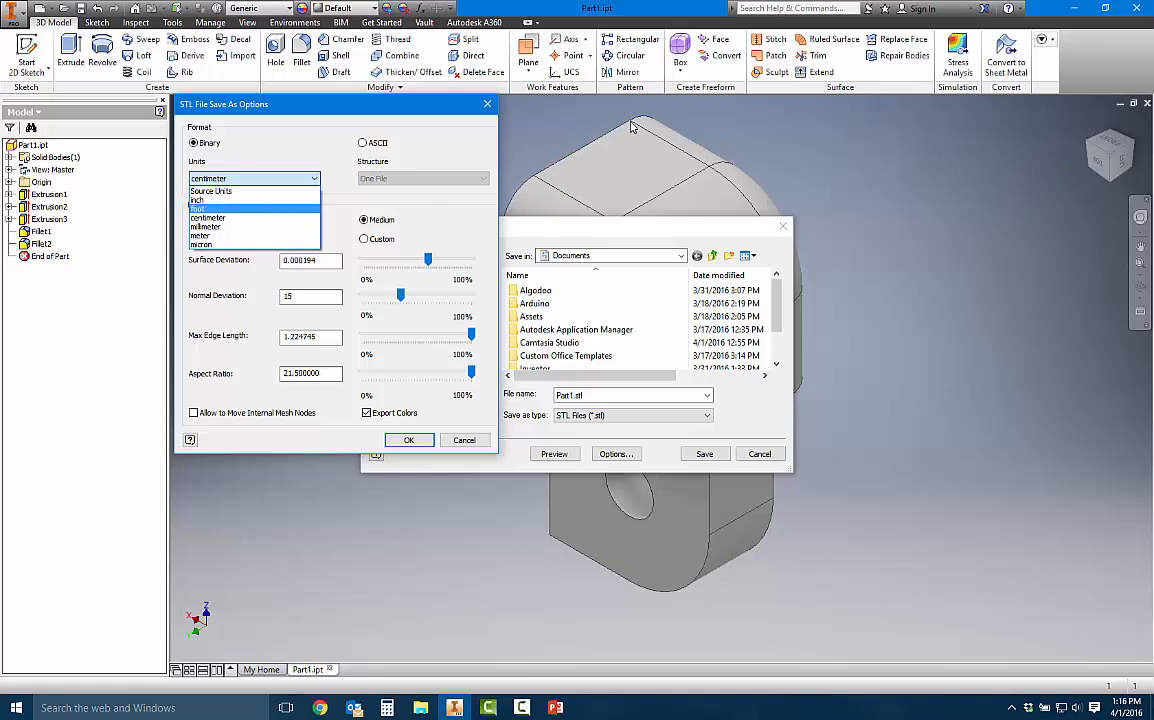
{"action": "left_click", "coordinate": [236, 227]}
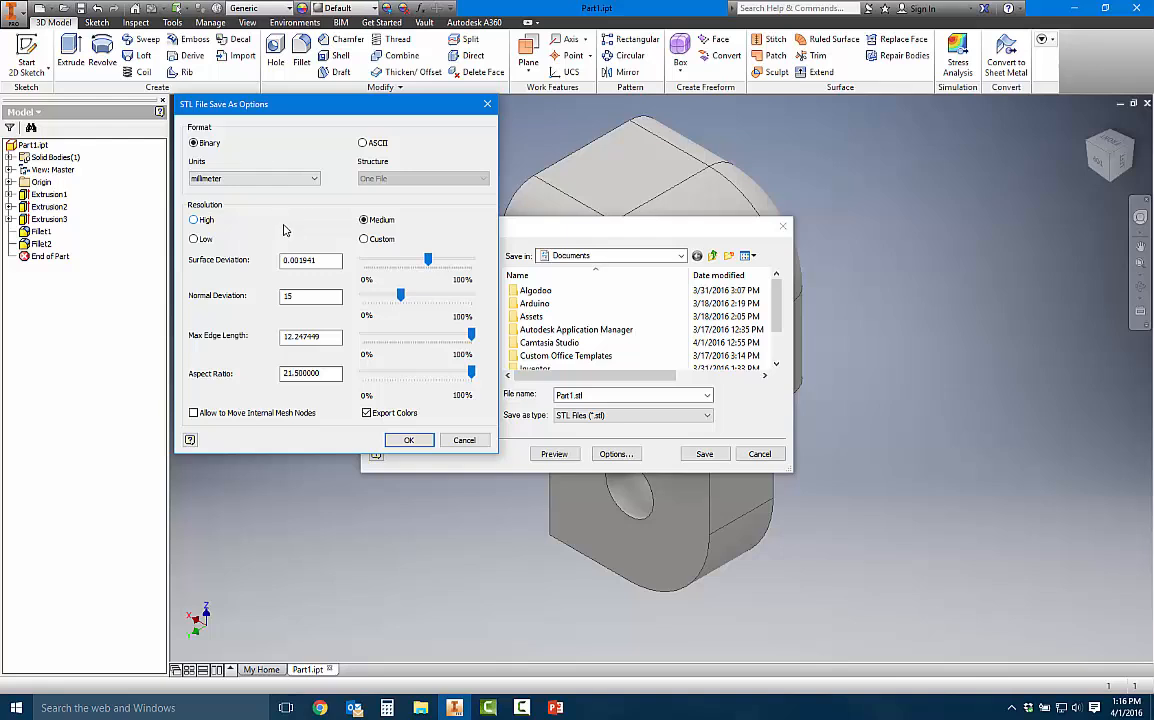
{"action": "left_click", "coordinate": [194, 221]}
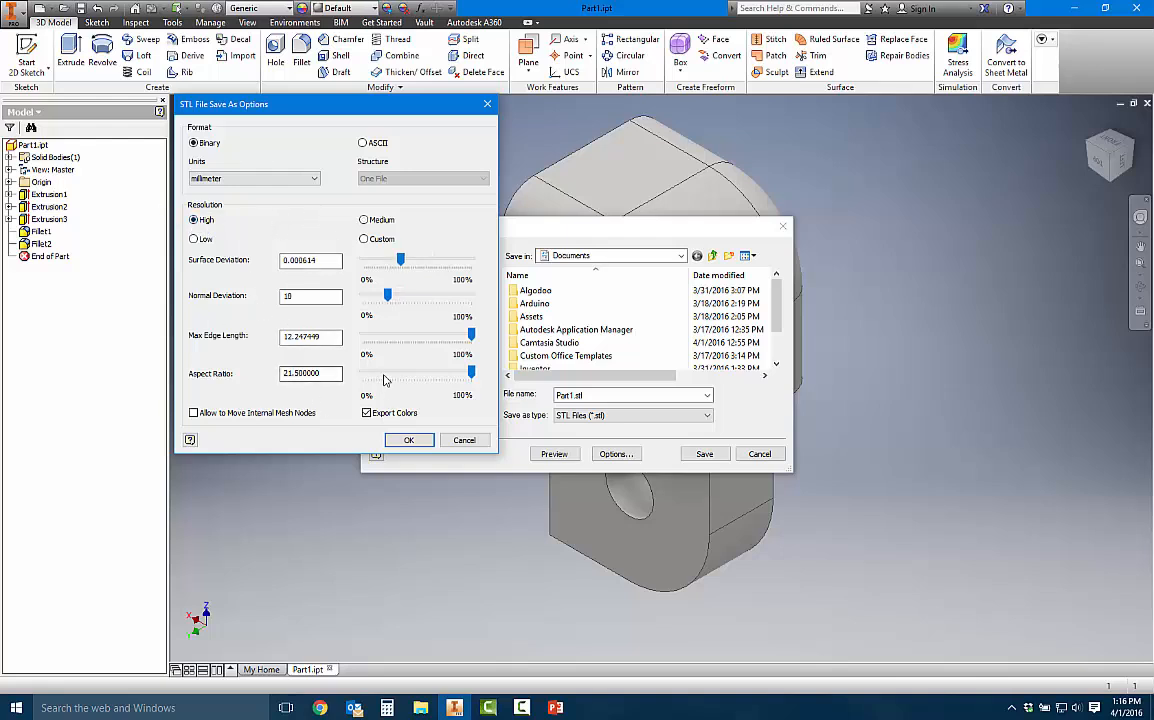
{"action": "left_click", "coordinate": [406, 442]}
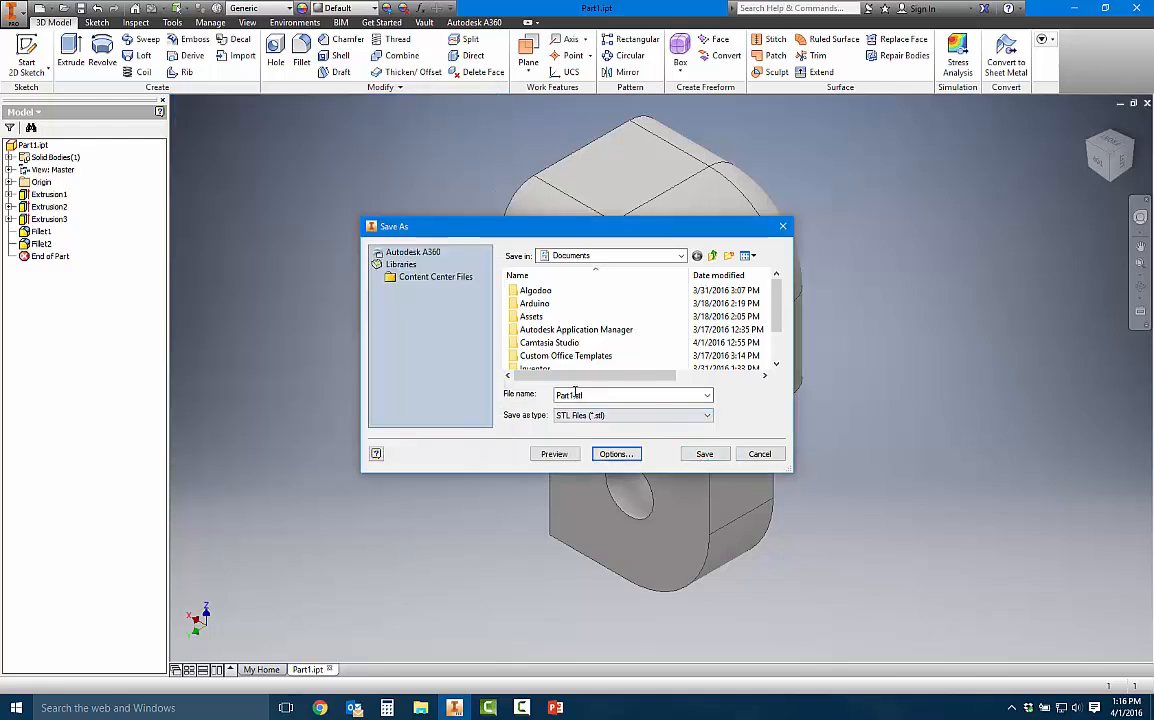
Step: Select the whole proposed file name of the STL export for editing
{"action": "left_click_drag", "start_coordinate": [587, 395], "coordinate": [556, 397]}
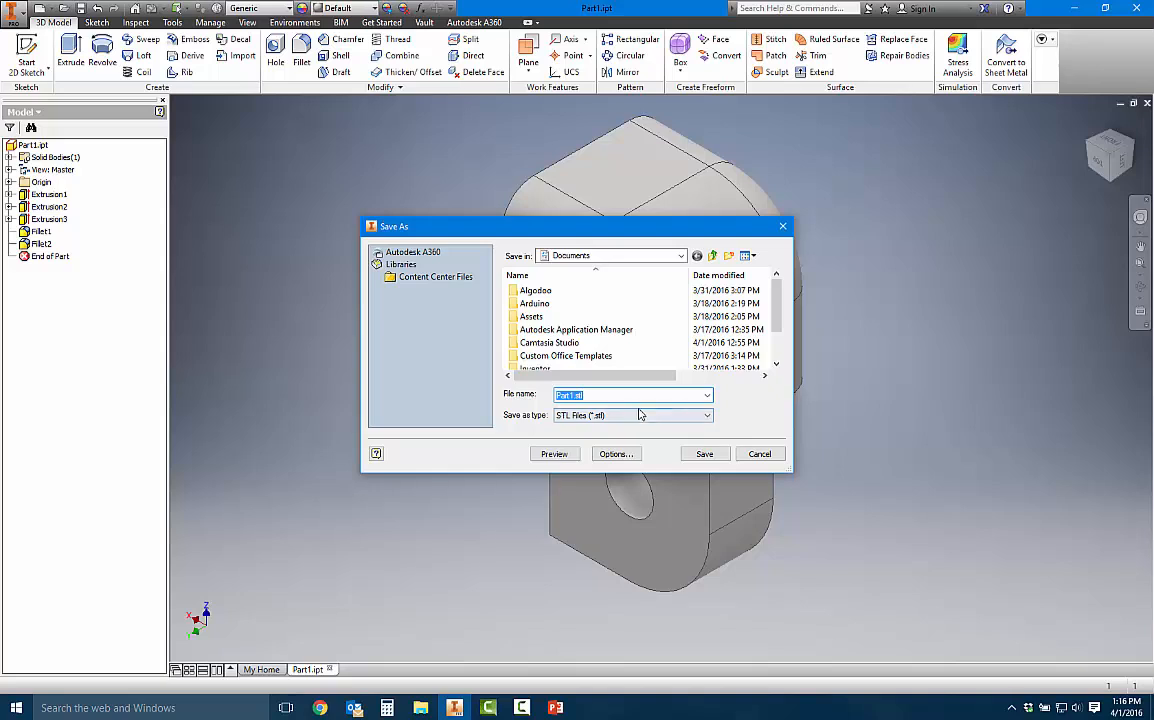